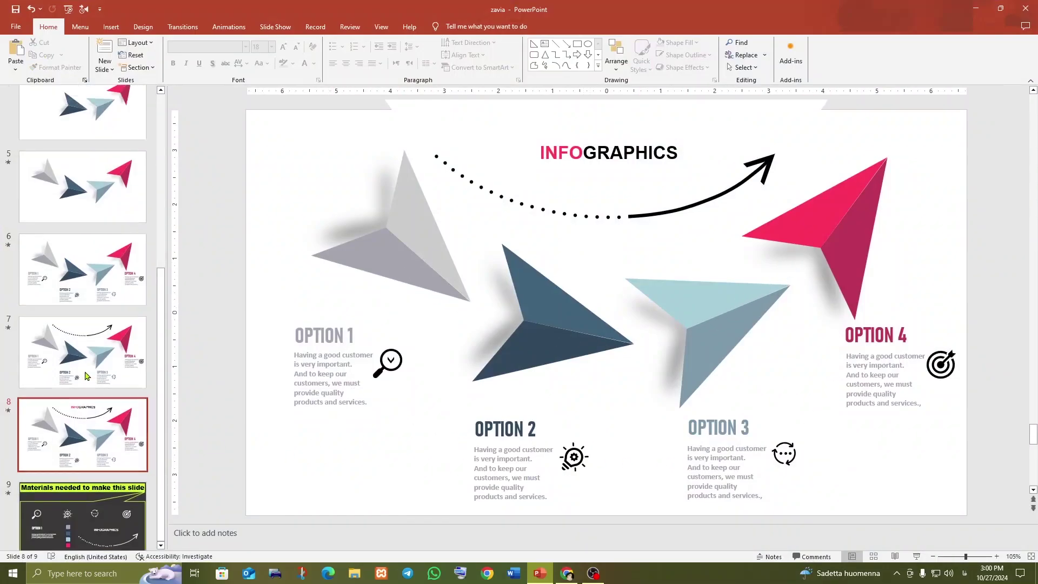
Select slide 1 and run the slide show from the beginning to the materials slide
scroll(112, 324, up, 5)
click(86, 150)
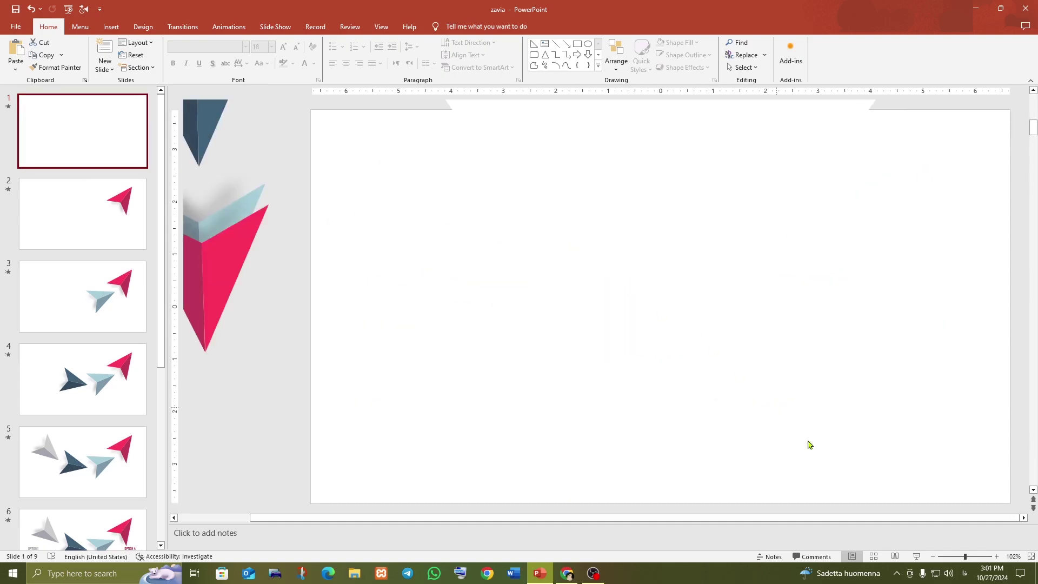
click(916, 557)
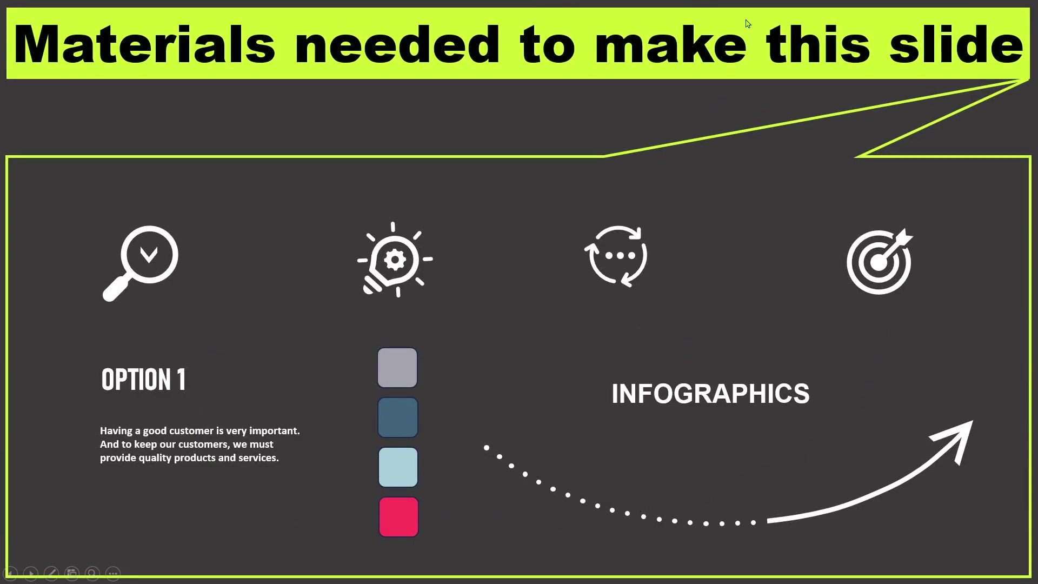
Exit the slide show, nudge the colour-swatch column left, and inspect the title, cycle and target icons
key(Escape)
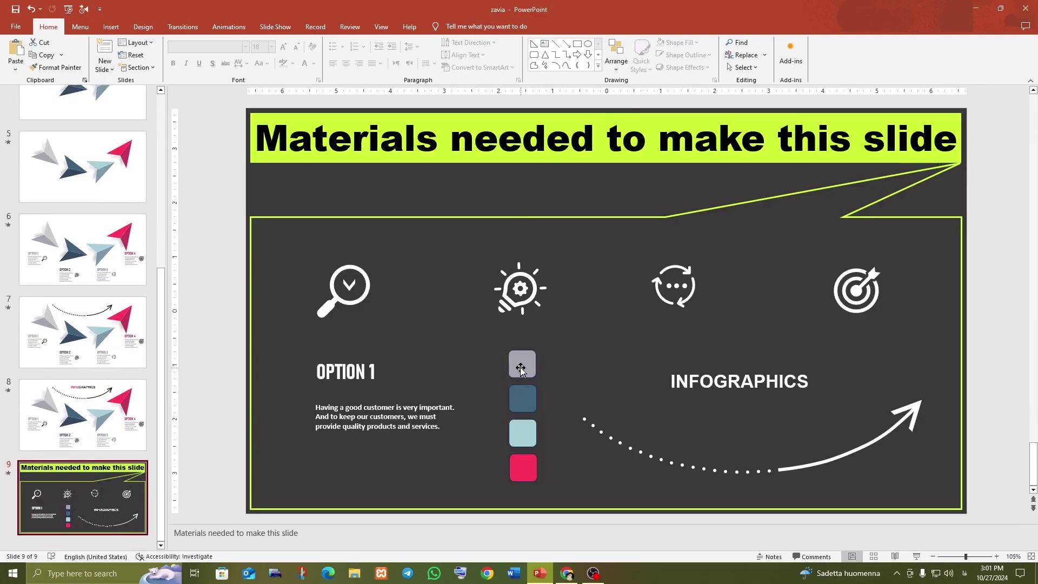
drag(521, 370, 517, 370)
click(699, 381)
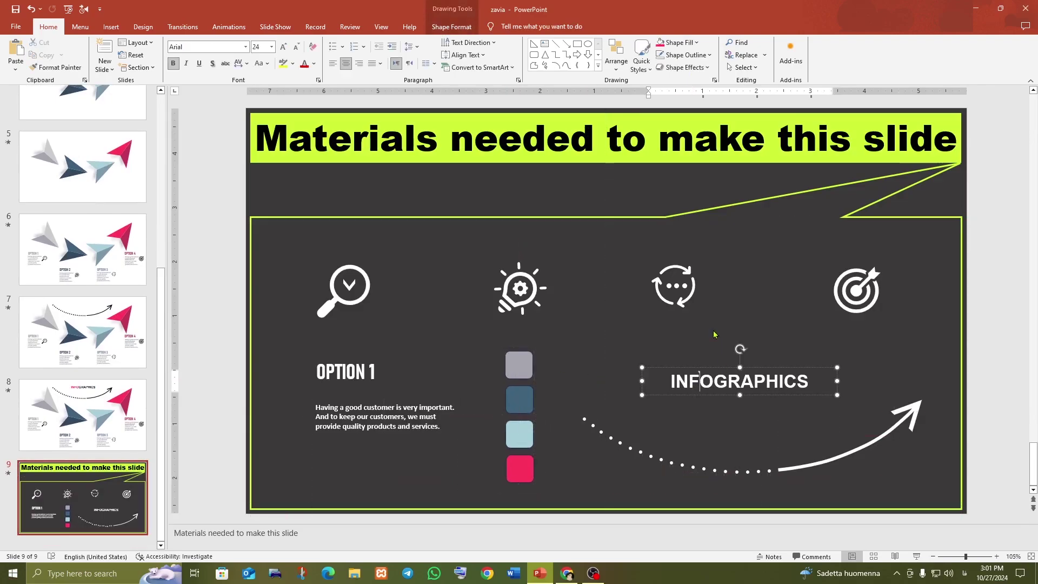
click(682, 287)
click(871, 294)
Inspect the dotted arrow, magnifier icon and OPTION 1 heading and text, then return to slide 8
click(830, 454)
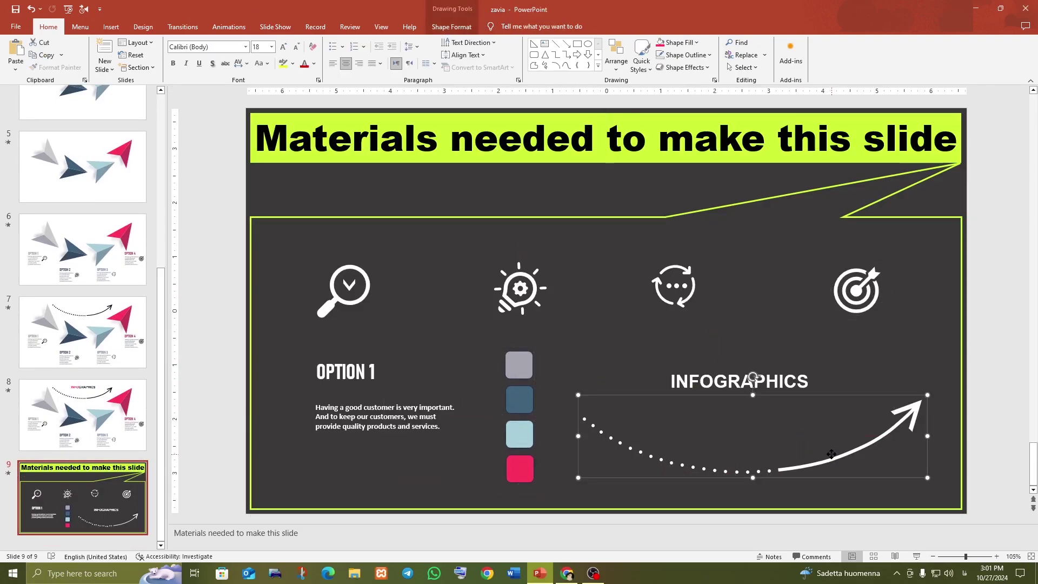
click(364, 297)
click(360, 381)
click(367, 413)
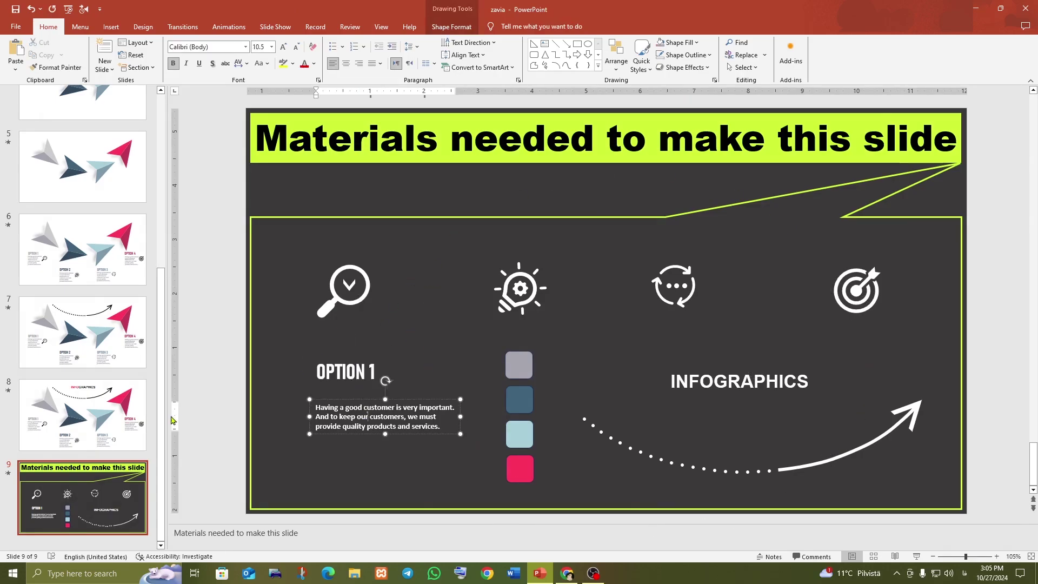
scroll(382, 377, up, 1)
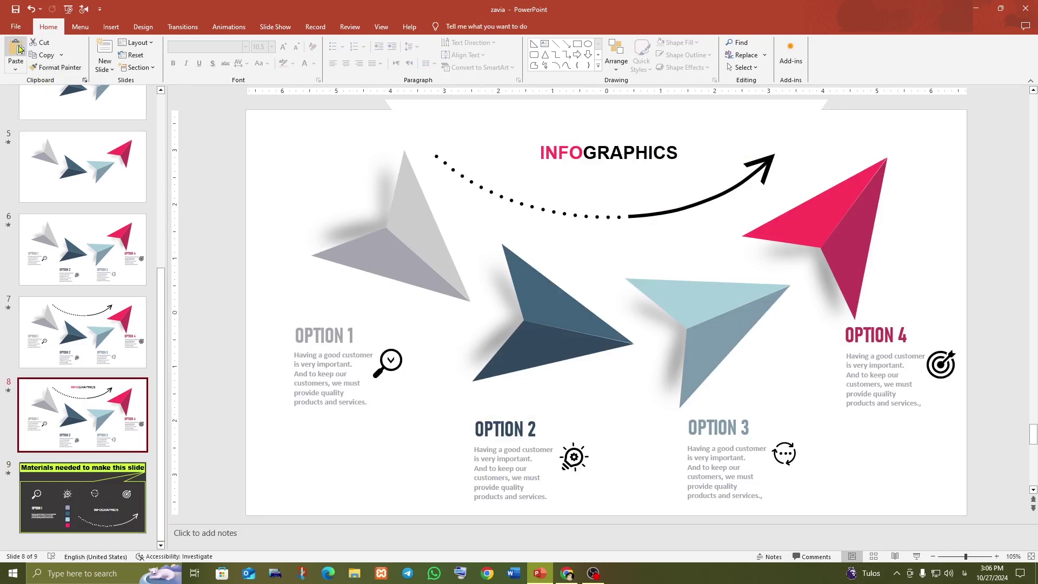
Create a new blank presentation (Presentation6) and switch its slide to the Blank layout
click(16, 27)
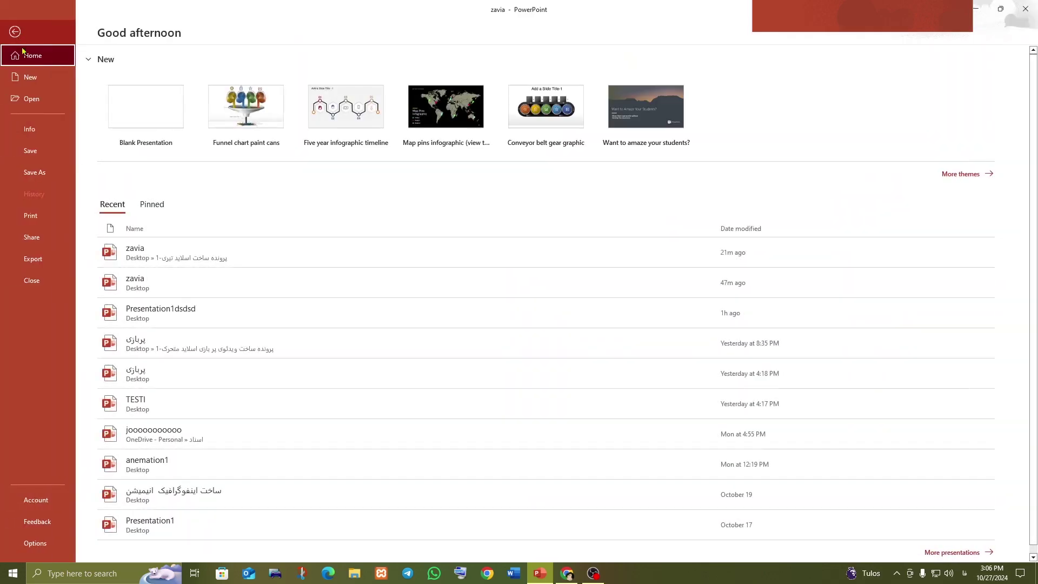
click(52, 82)
click(137, 97)
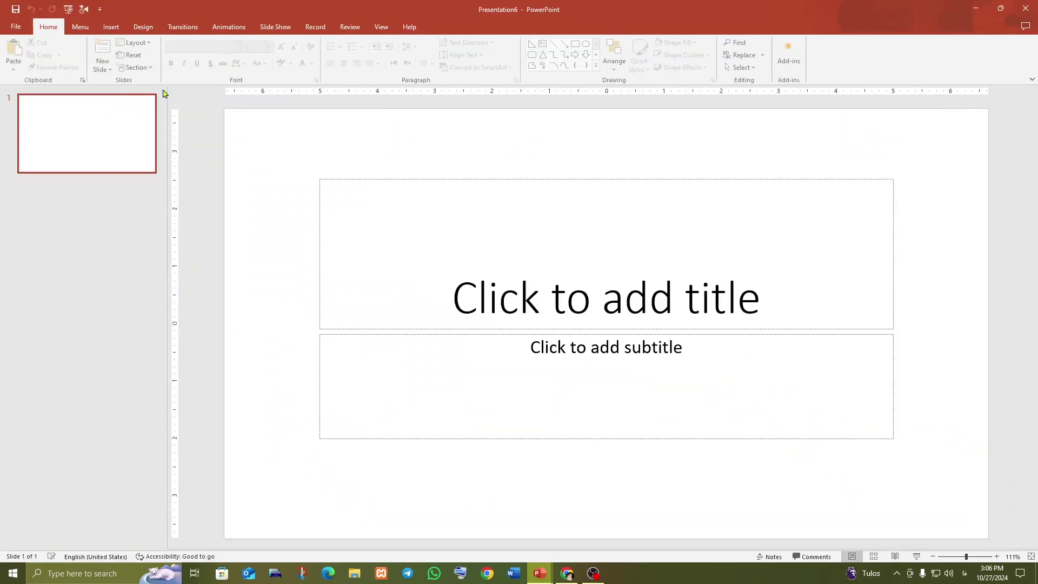
right_click(277, 138)
mouse_move(305, 187)
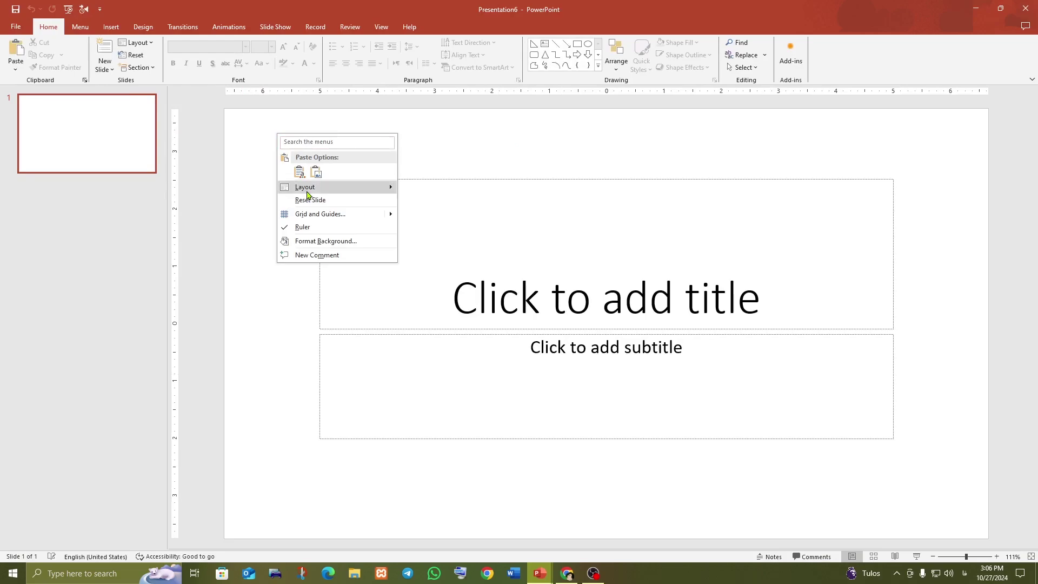
click(427, 323)
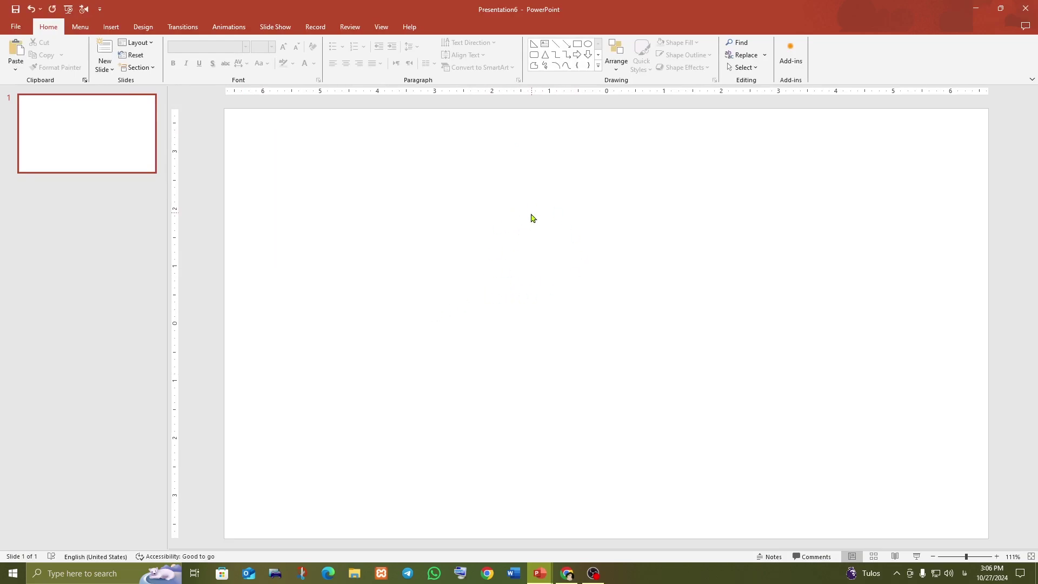
Draw a wide blue triangle, shift its apex left, flatten it to 5.2" × 1.37", and remove its outline
click(598, 66)
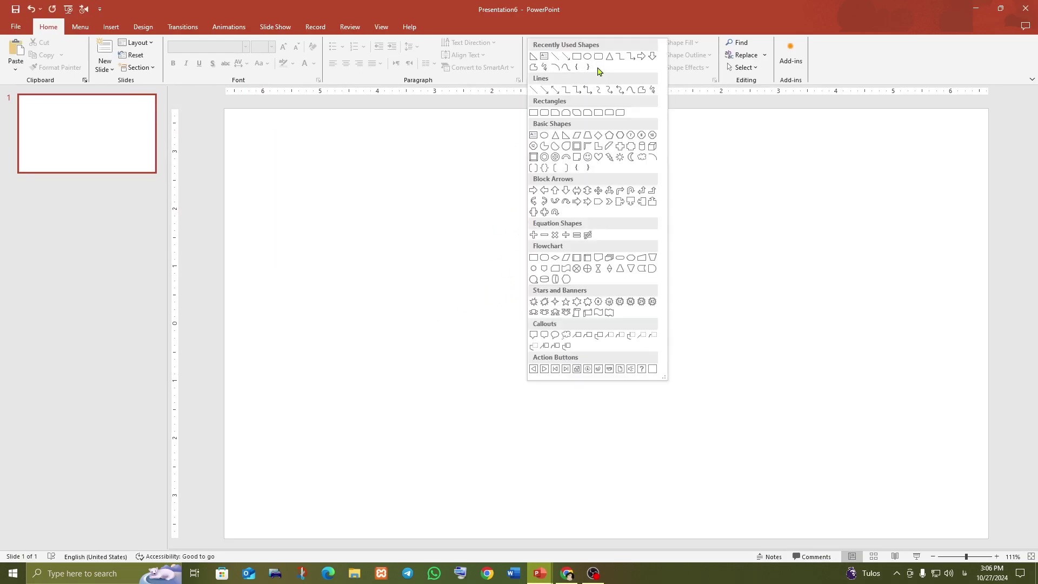
click(556, 136)
mouse_move(429, 292)
mouse_down()
mouse_move(593, 390)
mouse_move(727, 402)
mouse_up()
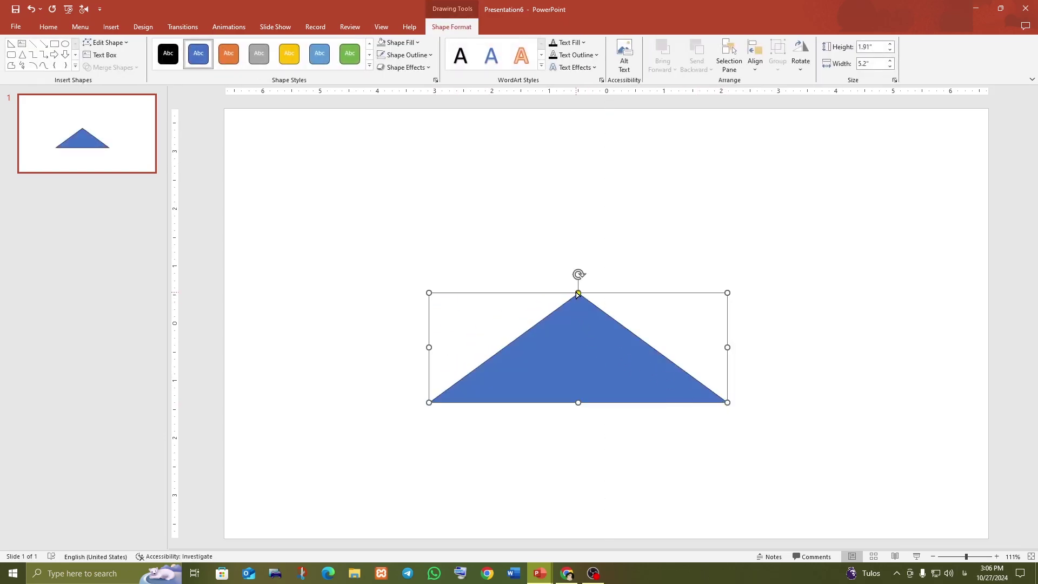
mouse_move(575, 295)
mouse_down()
mouse_move(536, 299)
mouse_move(579, 320)
mouse_move(569, 343)
mouse_up()
ctrl+scroll(573, 346, down, 4)
ctrl+scroll(569, 343, up, 3)
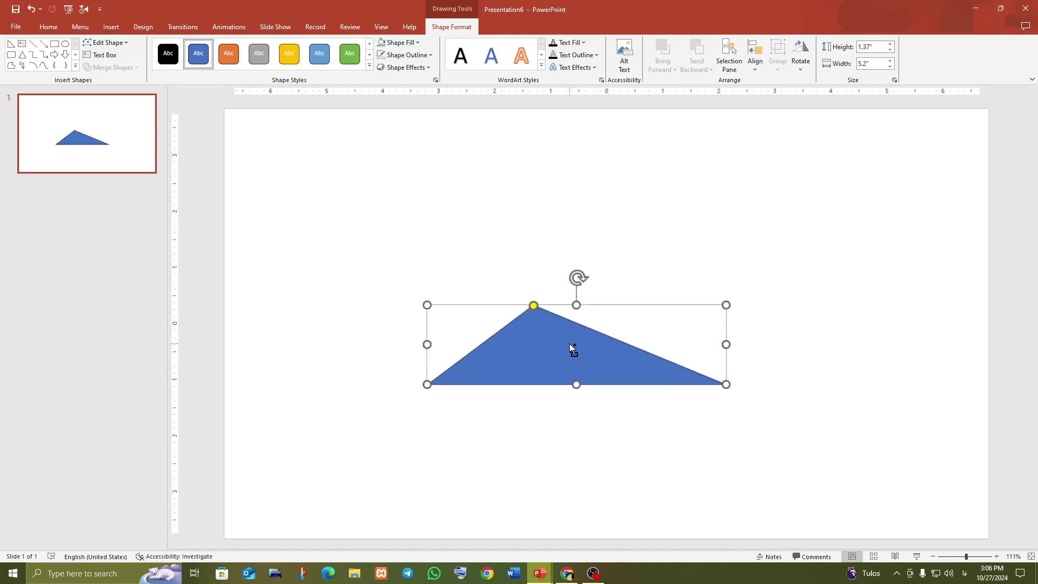
ctrl+scroll(569, 343, up, 2)
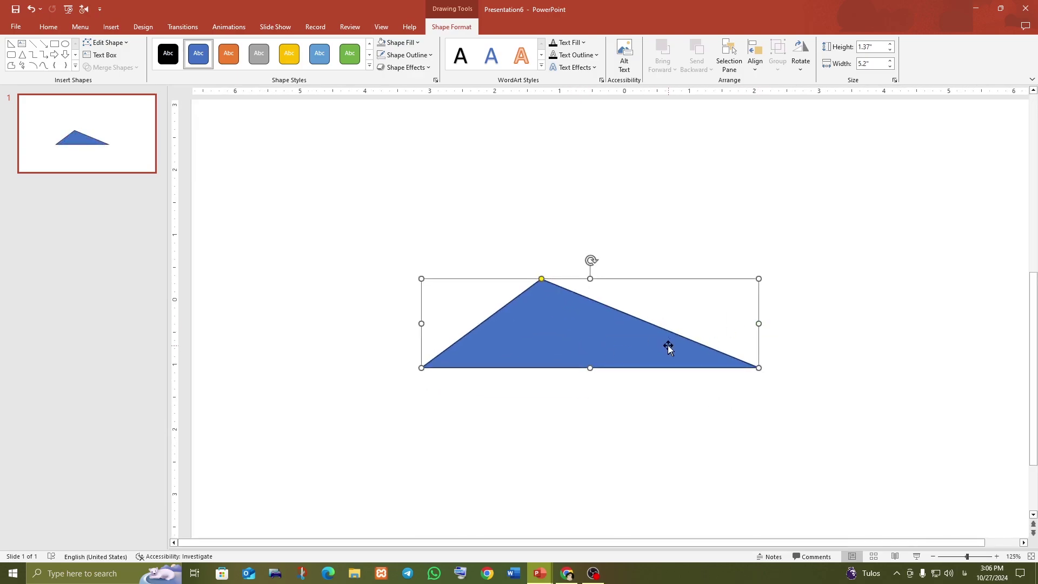
click(405, 54)
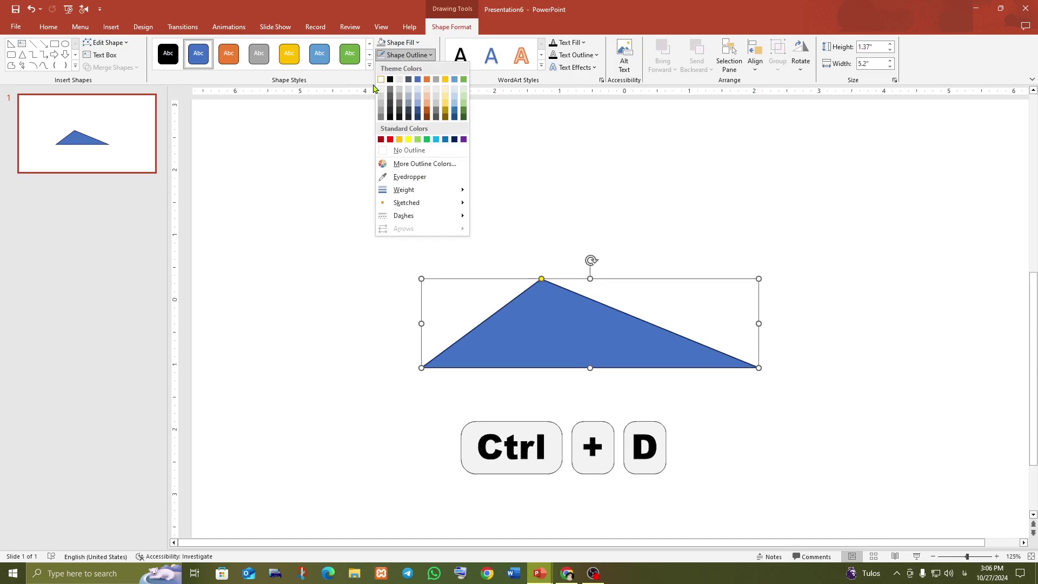
click(392, 156)
Duplicate the triangle, place the copy above, flip it vertically and tilt it toward the original
key(ctrl+d)
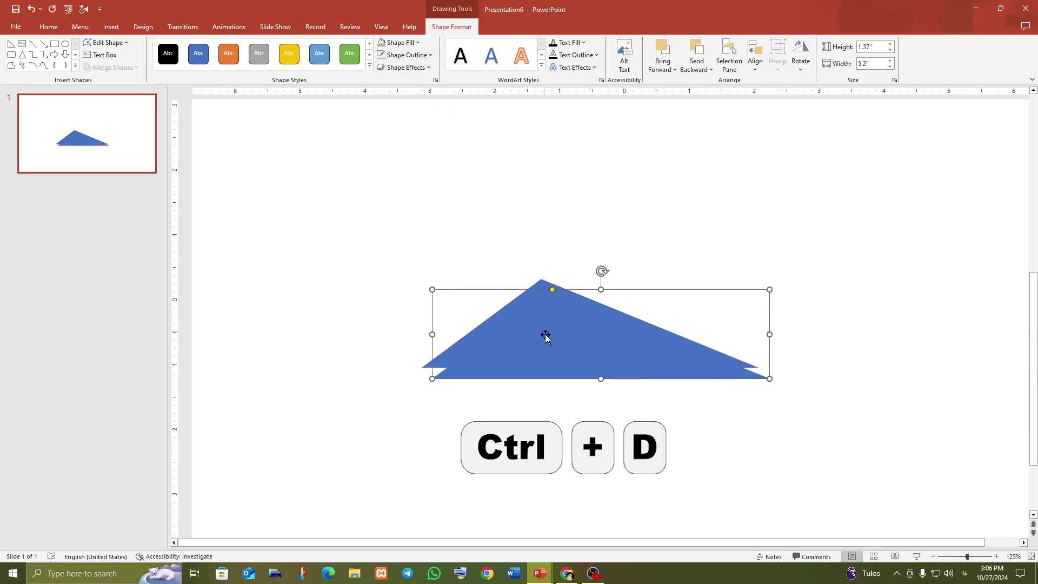
drag(545, 336, 548, 246)
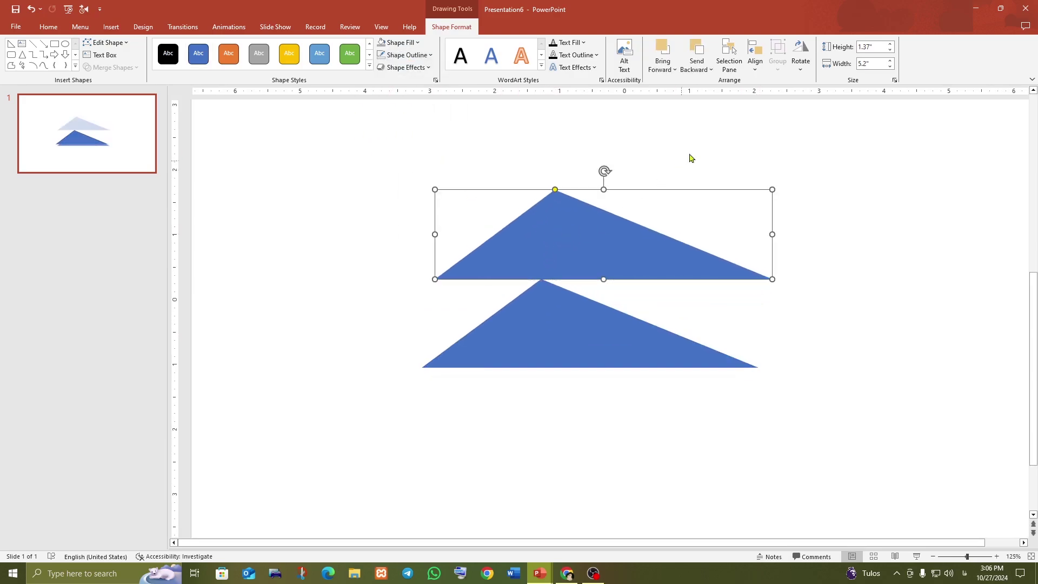
click(799, 69)
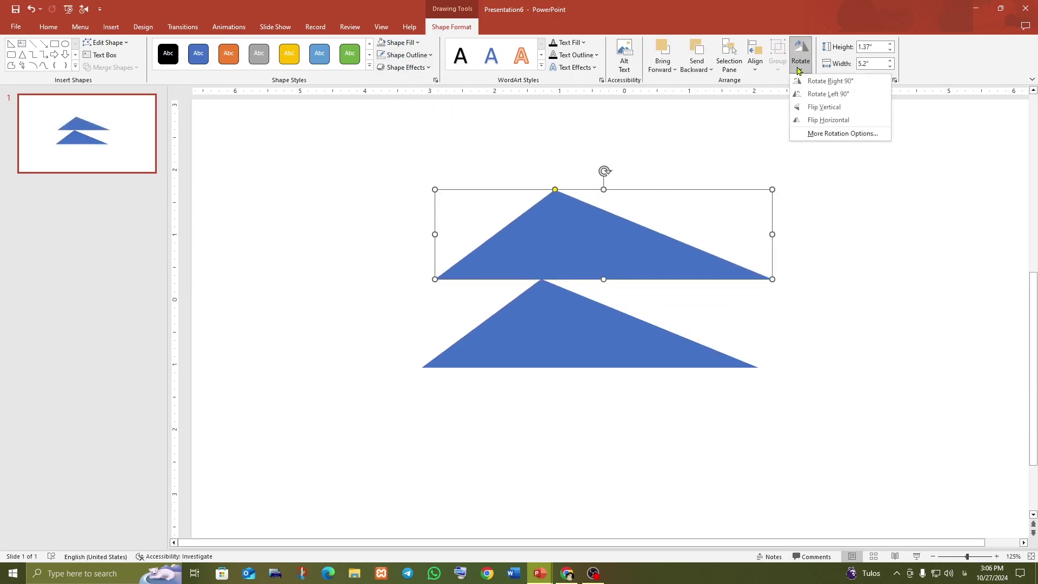
click(806, 107)
drag(651, 223, 639, 224)
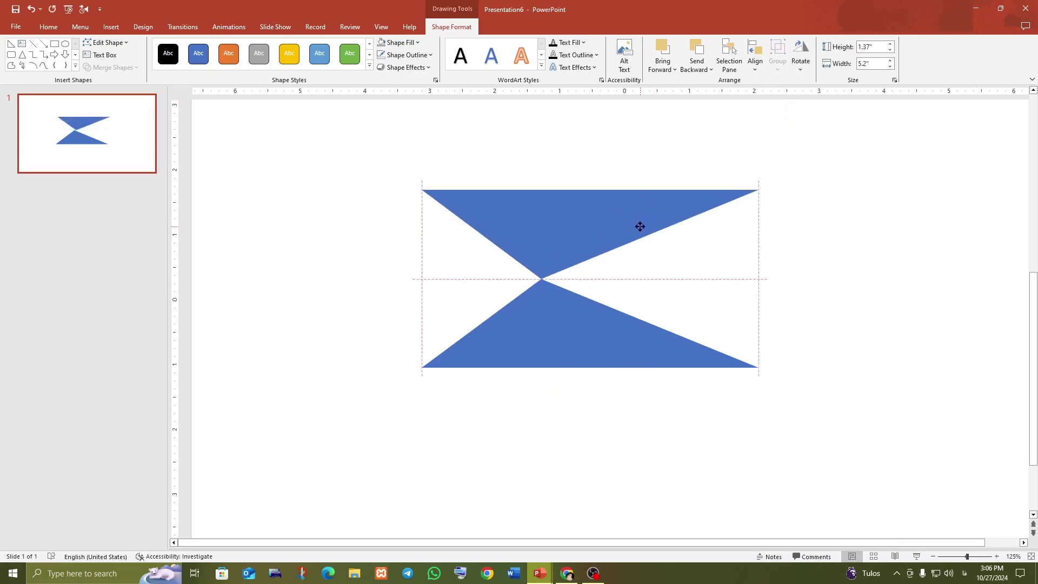
drag(591, 297, 528, 296)
drag(598, 243, 610, 272)
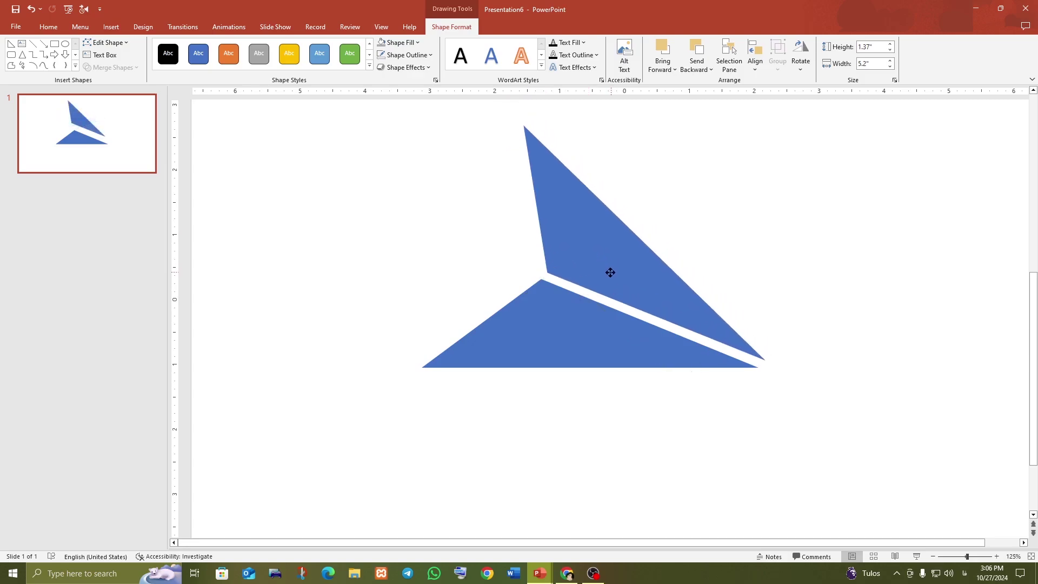
Fine-tune the copy's tilt to fit the original's long edge, then select both triangles
ctrl+scroll(607, 273, up, 2)
ctrl+scroll(607, 274, up, 2)
ctrl+scroll(607, 273, up, 2)
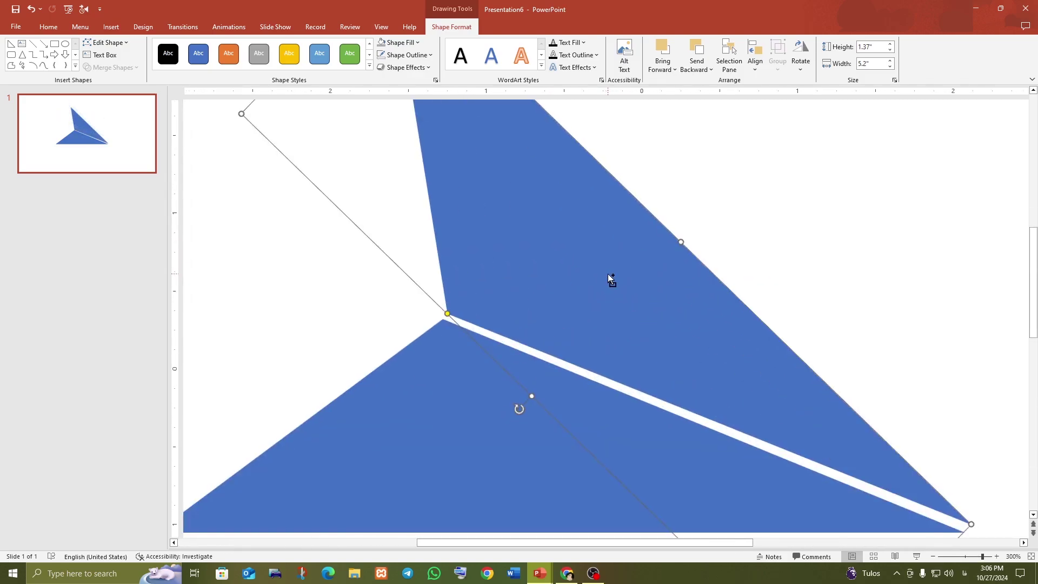
ctrl+scroll(607, 274, down, 2)
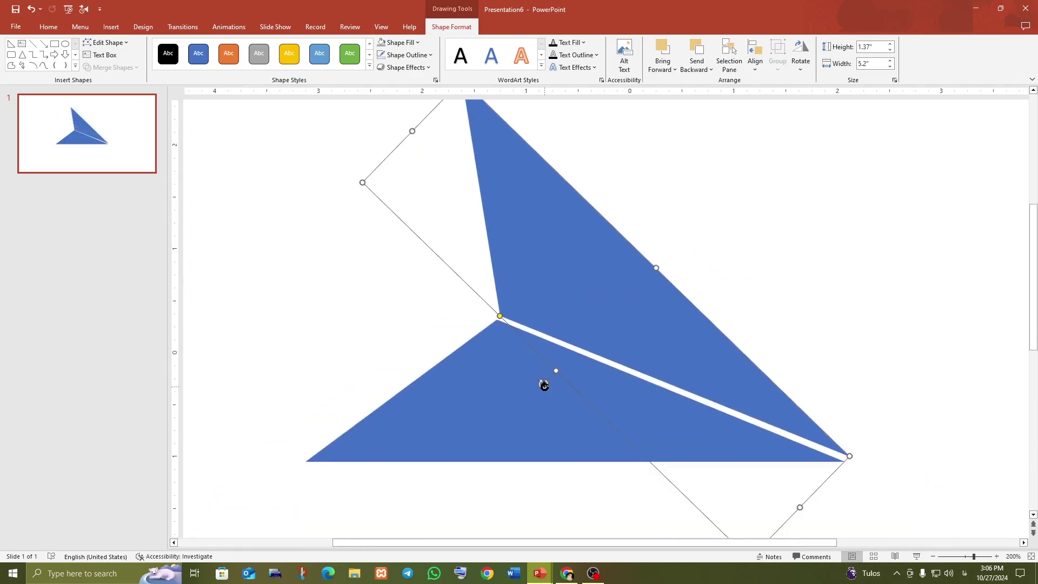
drag(543, 386, 547, 380)
drag(621, 346, 619, 350)
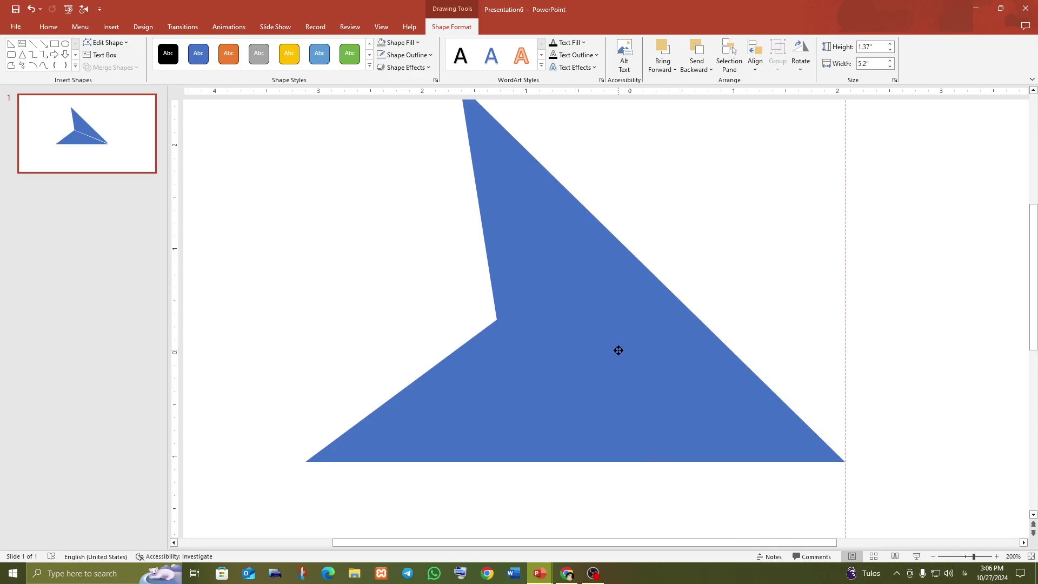
ctrl+scroll(618, 350, down, 9)
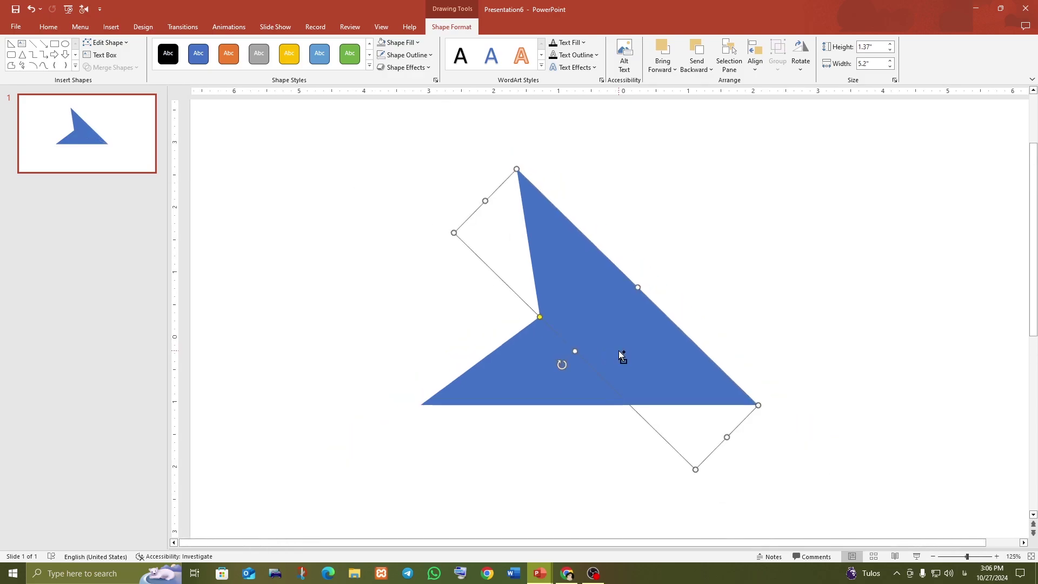
shift+click(516, 377)
Group the two triangles into one plane, shrink it to 3.3" × 1.22", and move it right
right_click(517, 377)
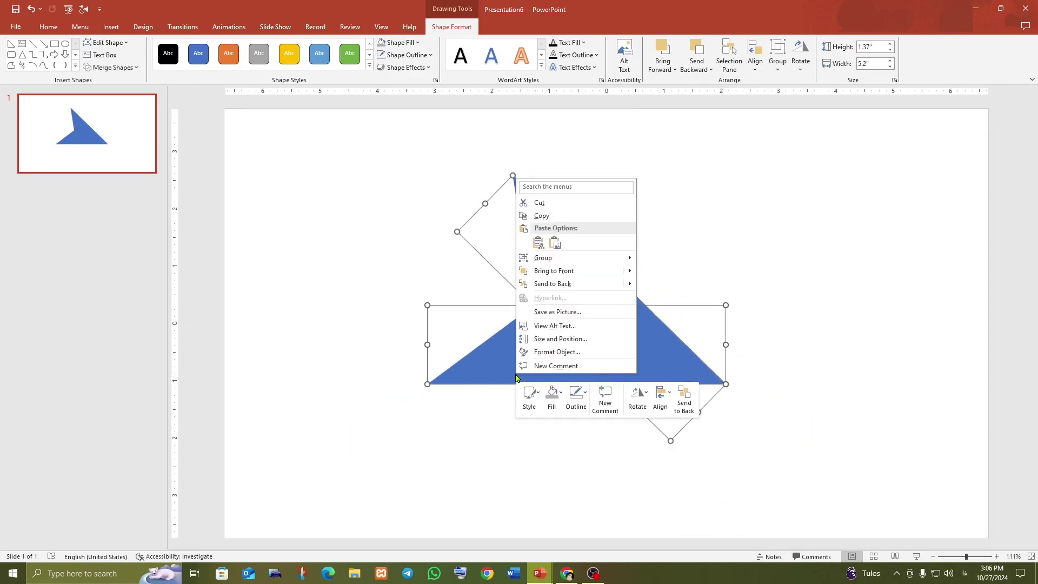
mouse_move(543, 257)
click(657, 259)
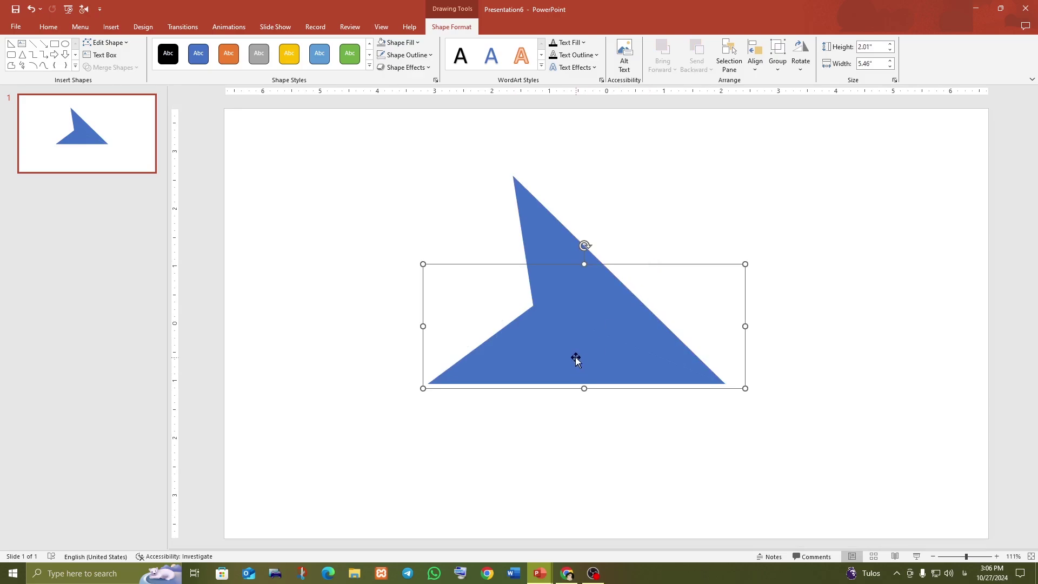
drag(575, 359, 638, 366)
ctrl+scroll(644, 366, down, 5)
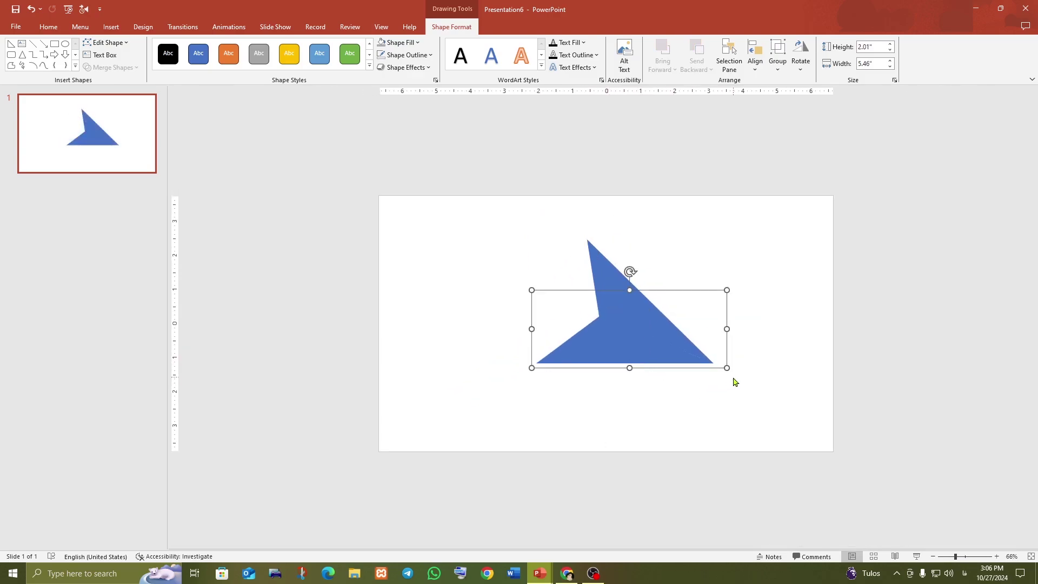
drag(728, 368, 653, 332)
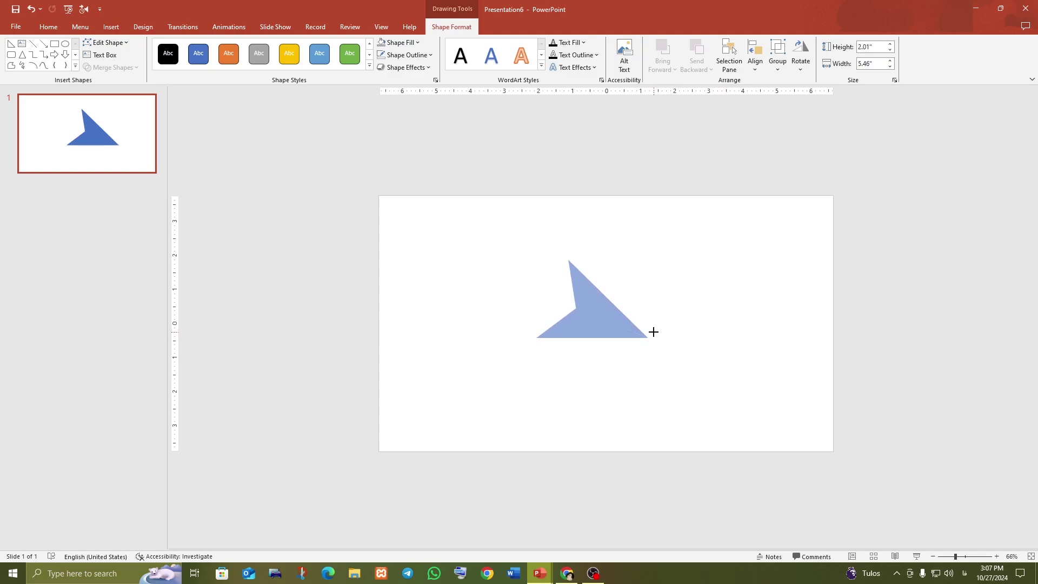
mouse_move(653, 331)
mouse_down()
mouse_move(683, 326)
mouse_move(604, 334)
mouse_up()
ctrl+scroll(604, 334, up, 5)
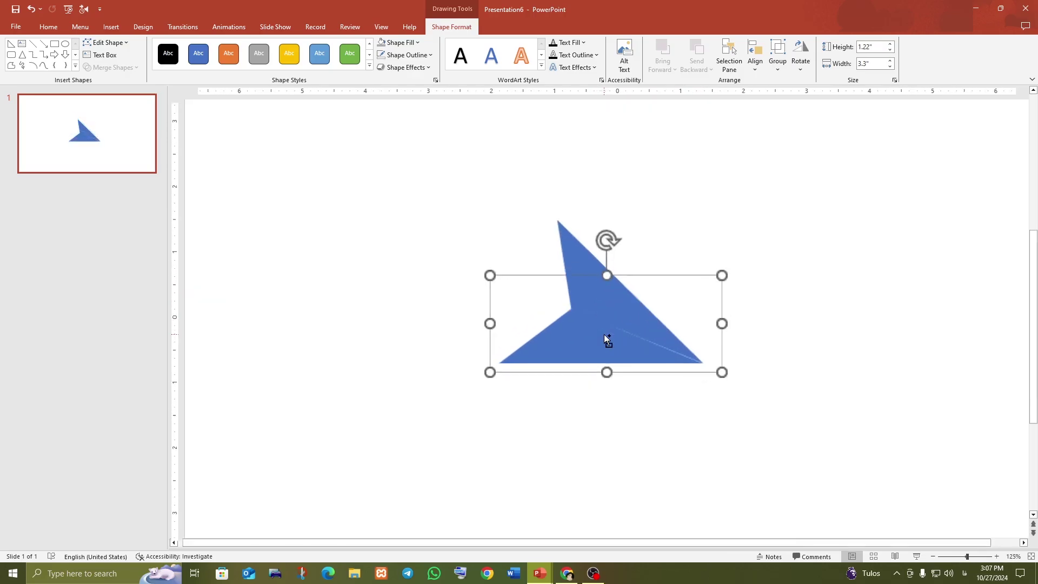
ctrl+scroll(604, 334, up, 2)
click(489, 154)
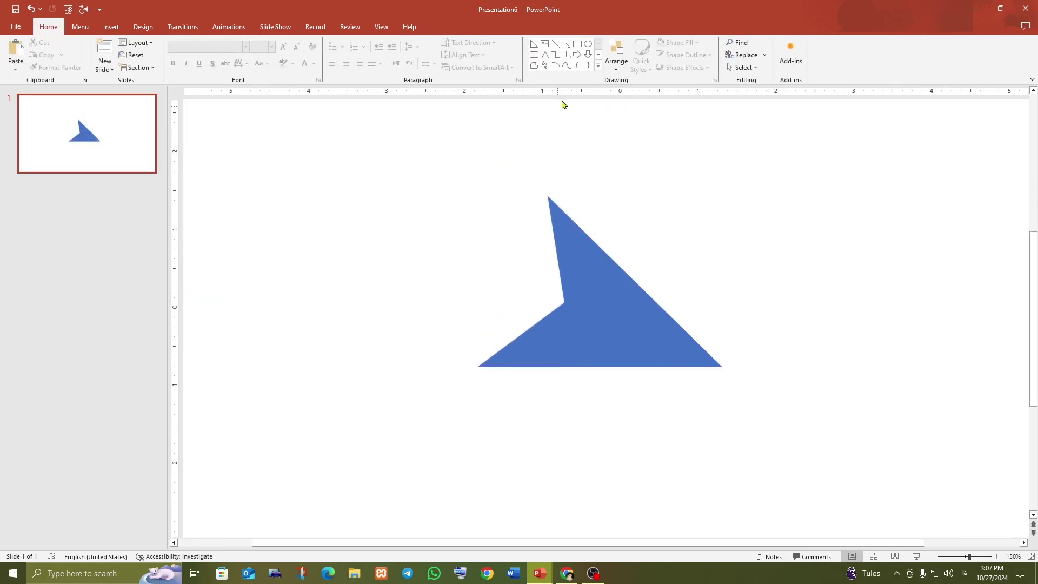
Draw a tall oval beside the triangle and move it up and left
click(598, 68)
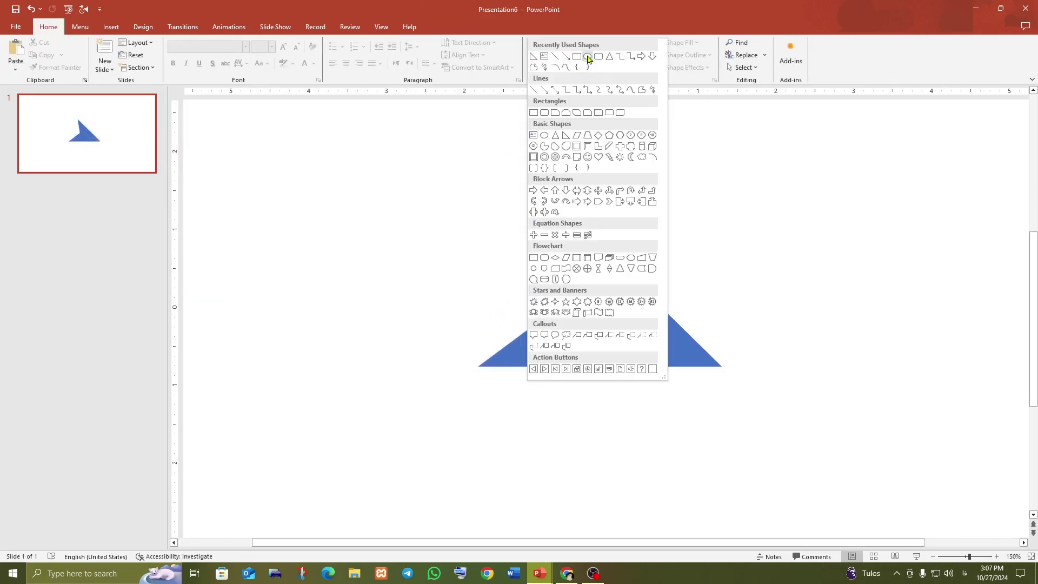
click(588, 57)
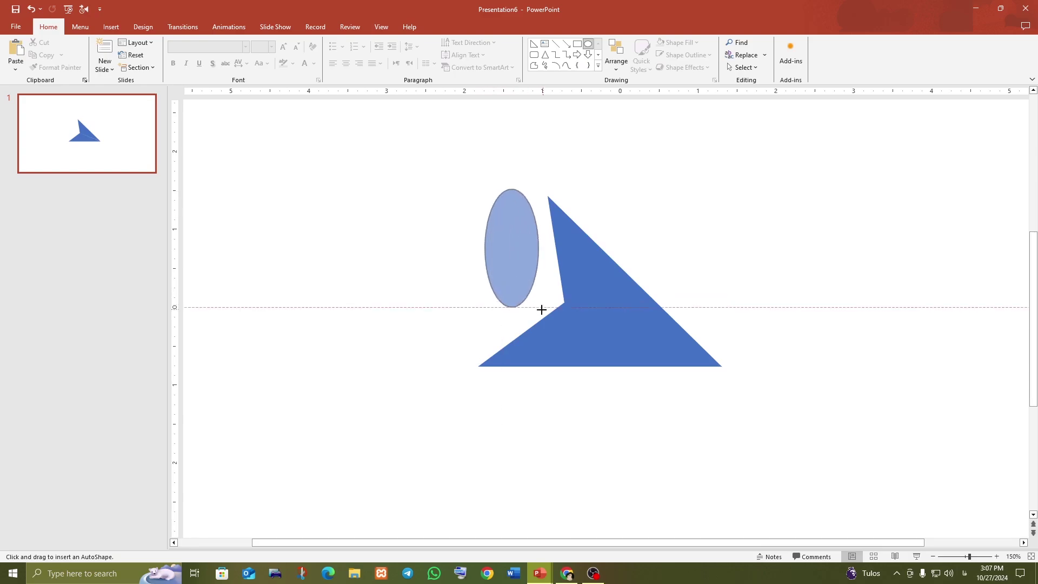
drag(489, 248, 527, 367)
drag(514, 294, 498, 265)
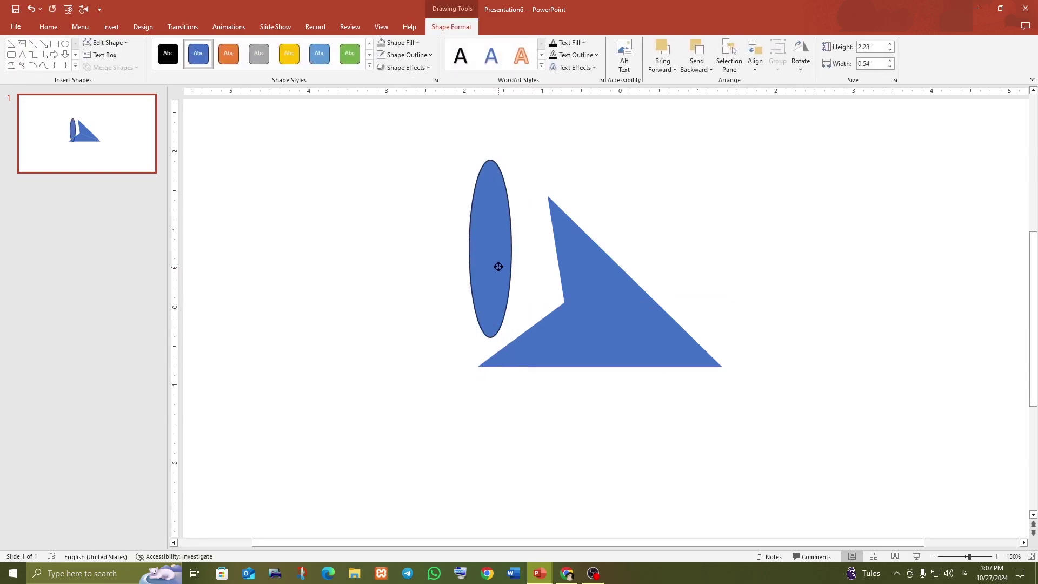
Fill the oval grey, tilt it counter-clockwise, and lay it along the triangle's inner edge
click(399, 43)
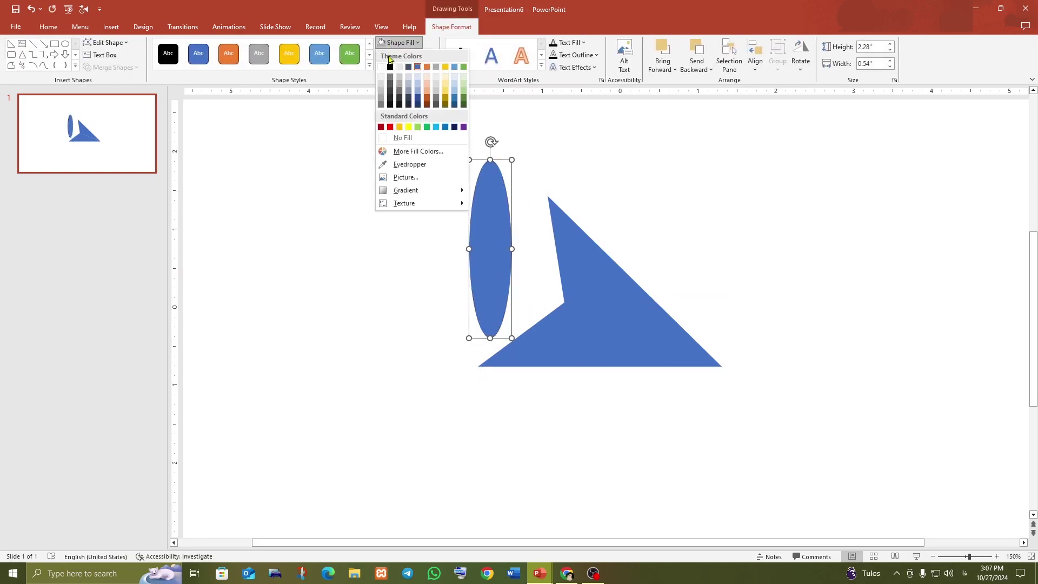
click(381, 102)
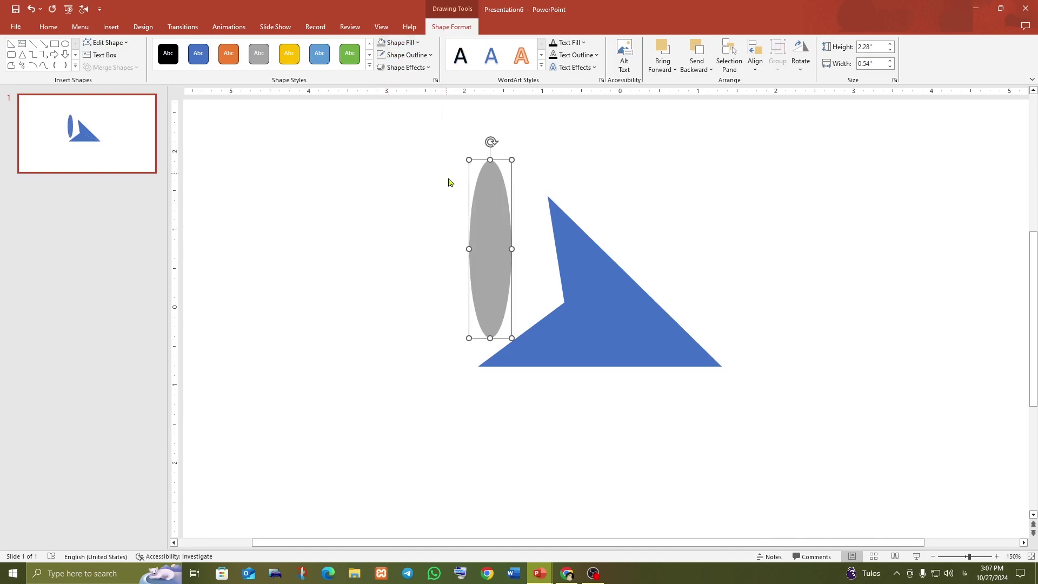
drag(490, 142, 445, 149)
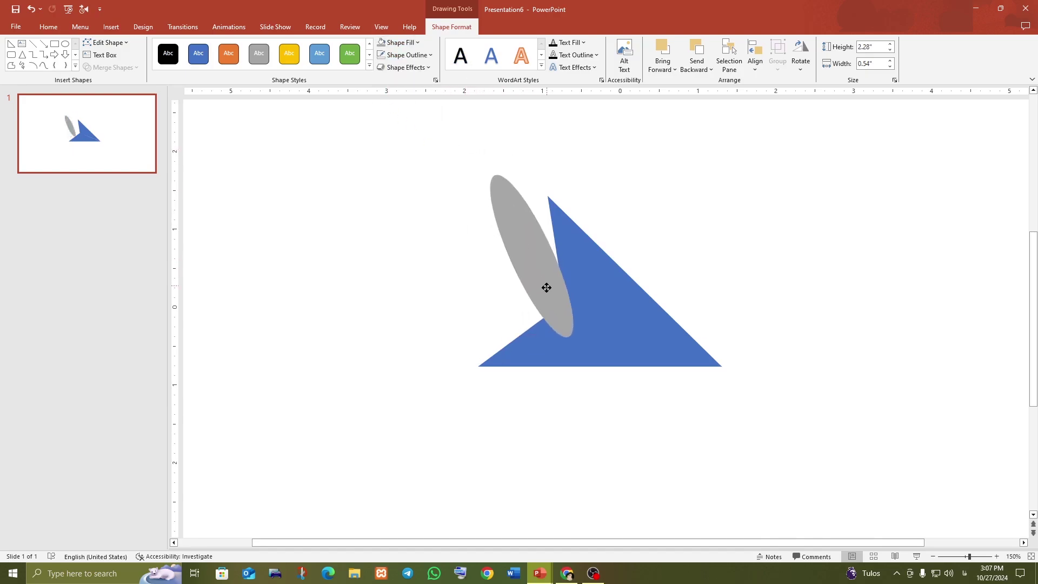
drag(511, 275, 553, 282)
Give the oval fully blurred soft edges and resize it to about 1.01" × 2.64"
click(425, 68)
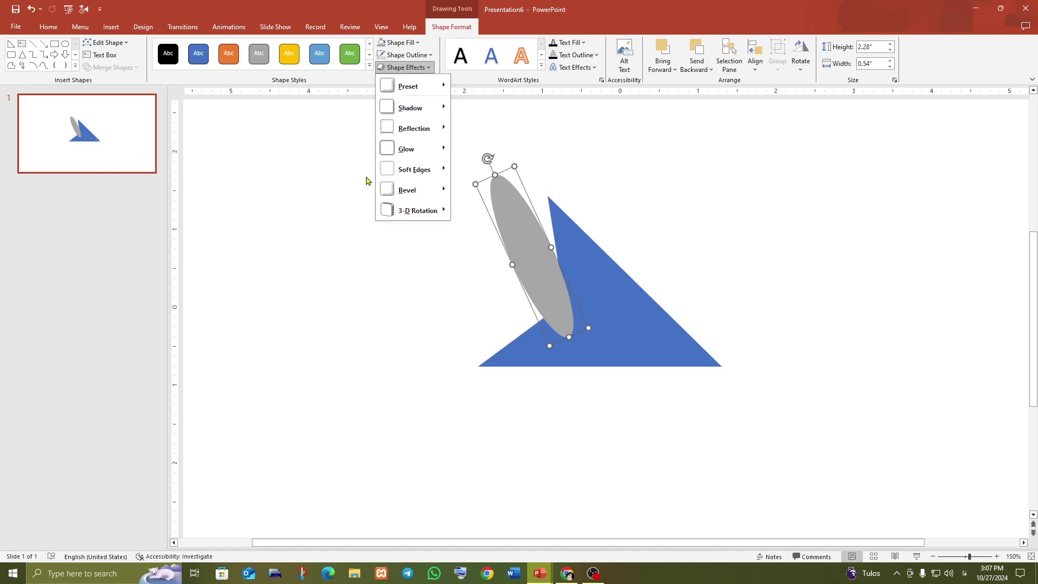
mouse_move(414, 168)
click(486, 243)
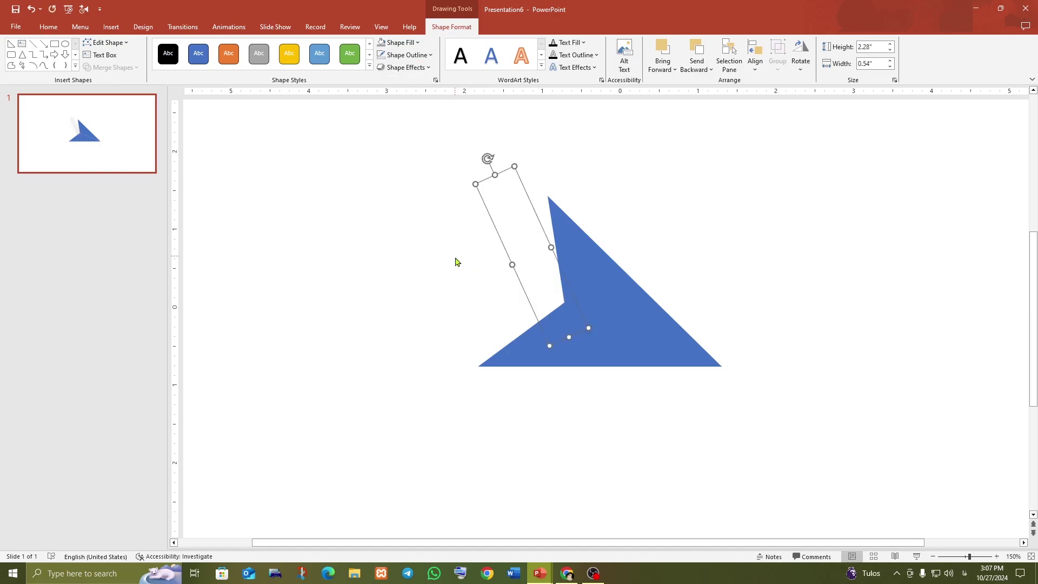
mouse_move(510, 264)
mouse_down()
mouse_move(492, 273)
mouse_move(530, 251)
mouse_up()
drag(565, 328, 590, 382)
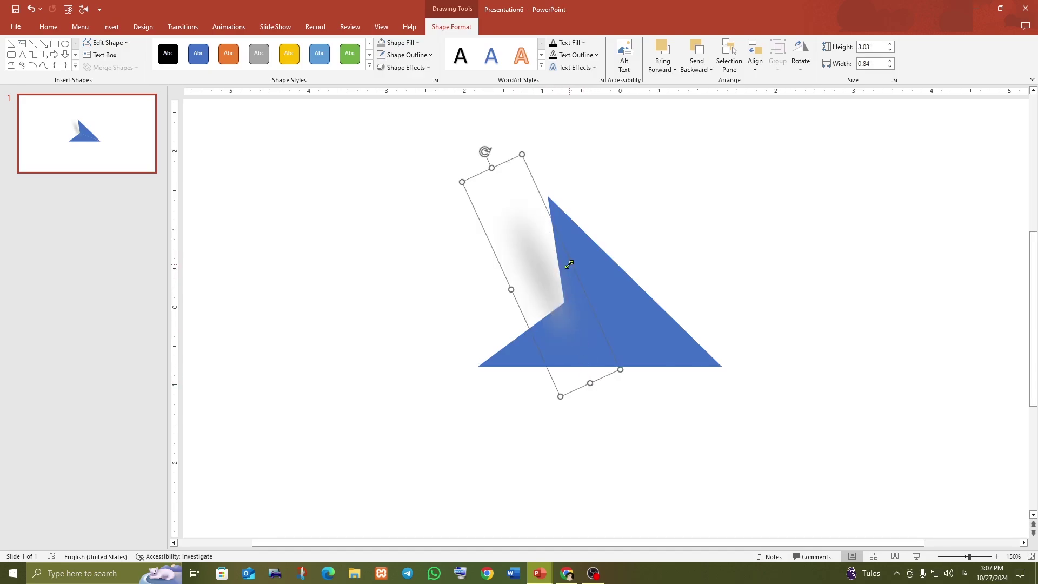
drag(570, 263, 592, 248)
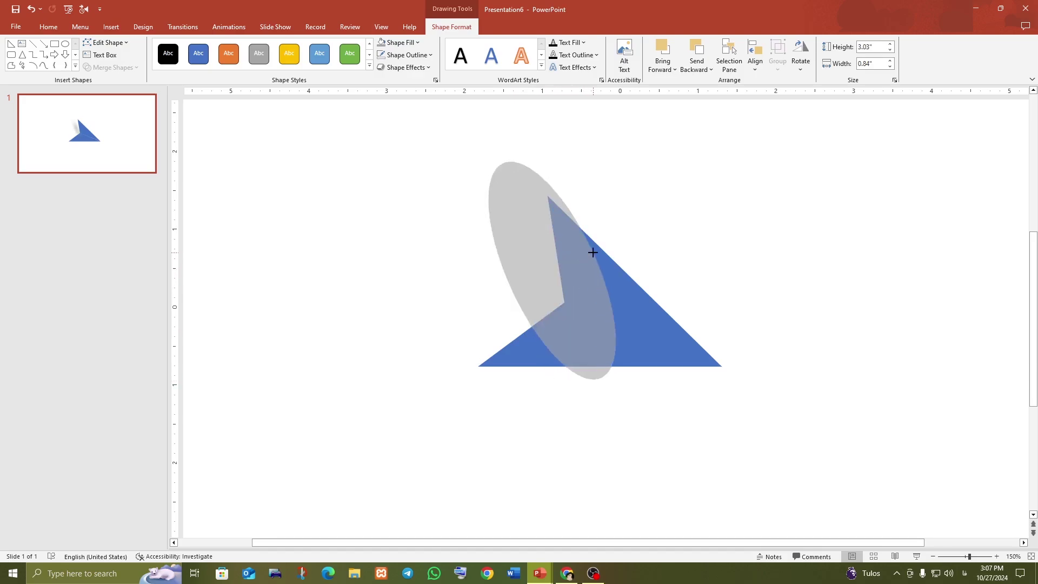
click(536, 273)
drag(587, 255, 550, 288)
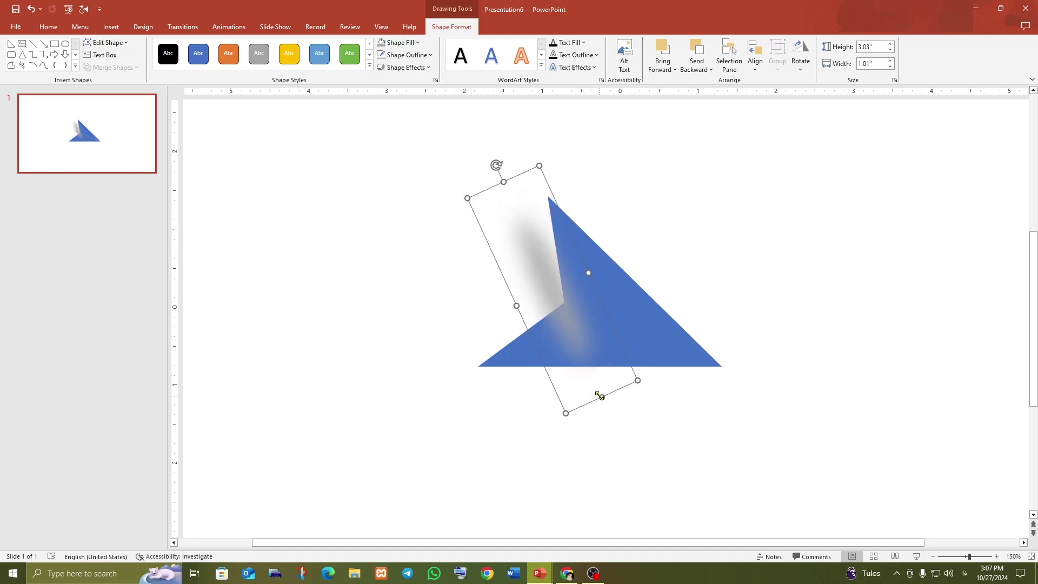
drag(600, 396, 584, 362)
mouse_move(550, 291)
mouse_down()
mouse_move(574, 265)
mouse_move(552, 271)
mouse_up()
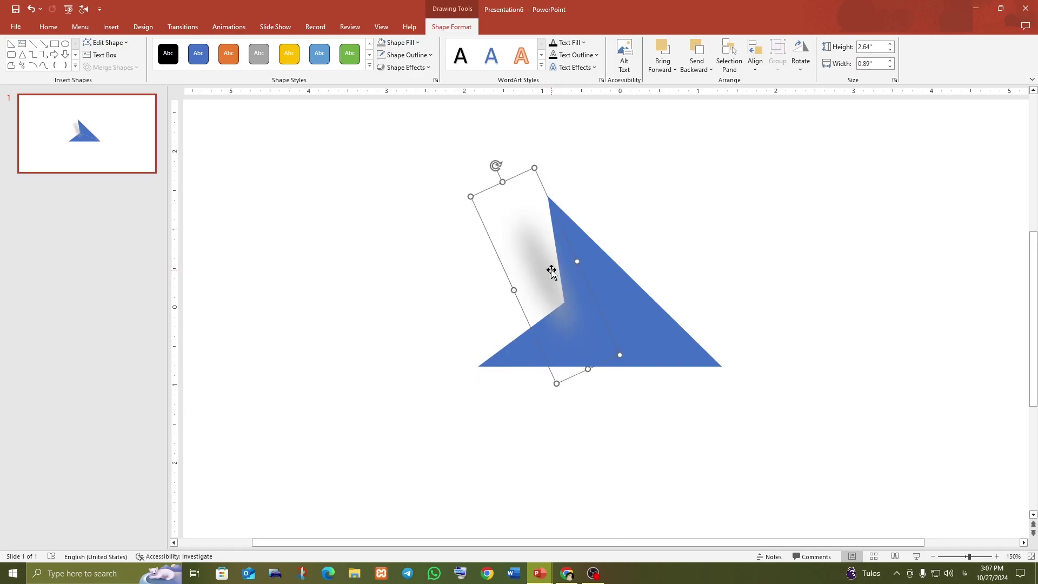
Duplicate the soft shadow, rotate the copy 90° right, and lay it along the lower notch
key(ctrl+d)
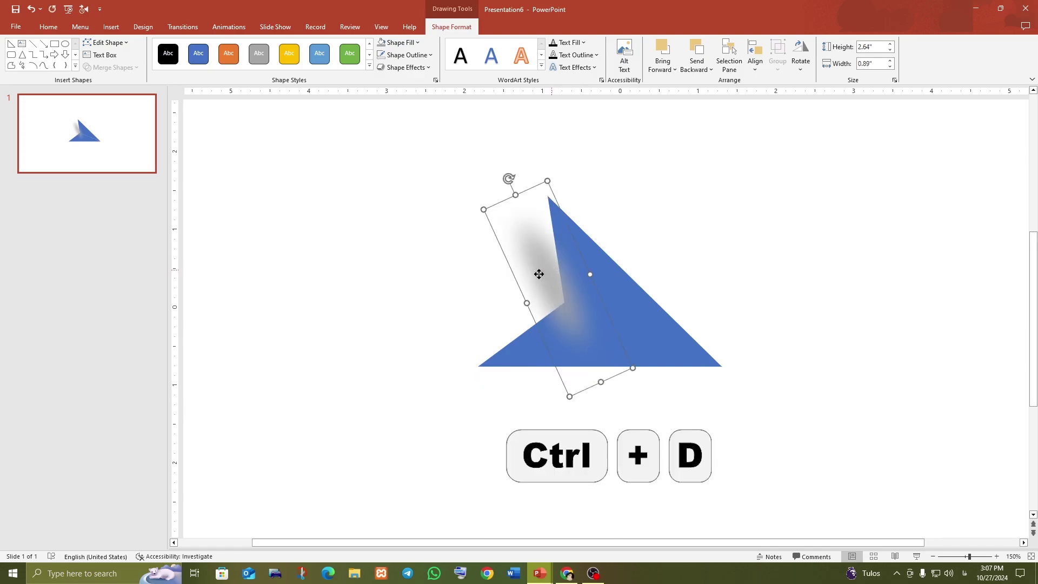
drag(539, 274, 488, 295)
click(800, 70)
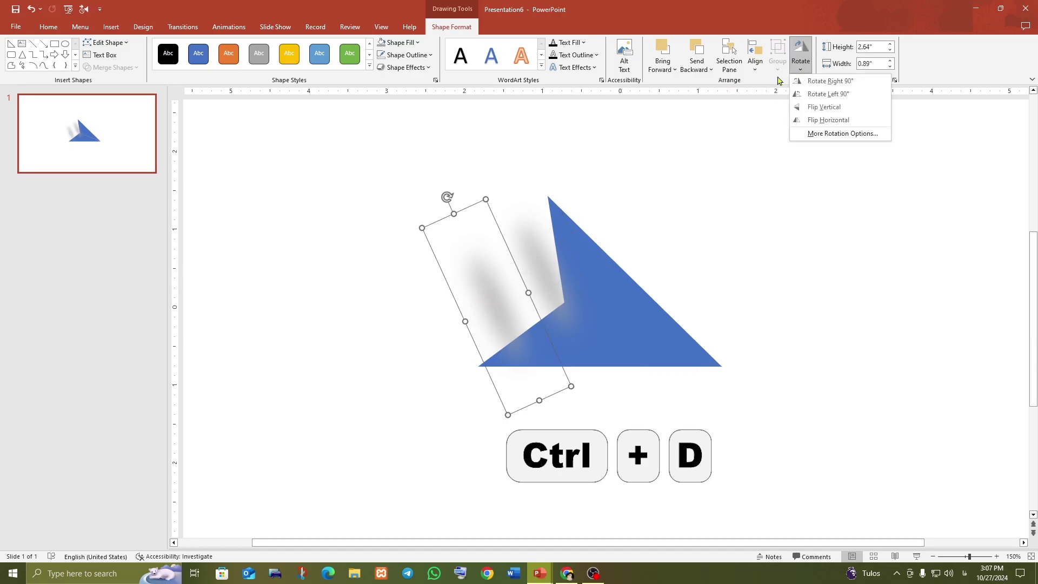
click(830, 81)
drag(509, 295, 529, 308)
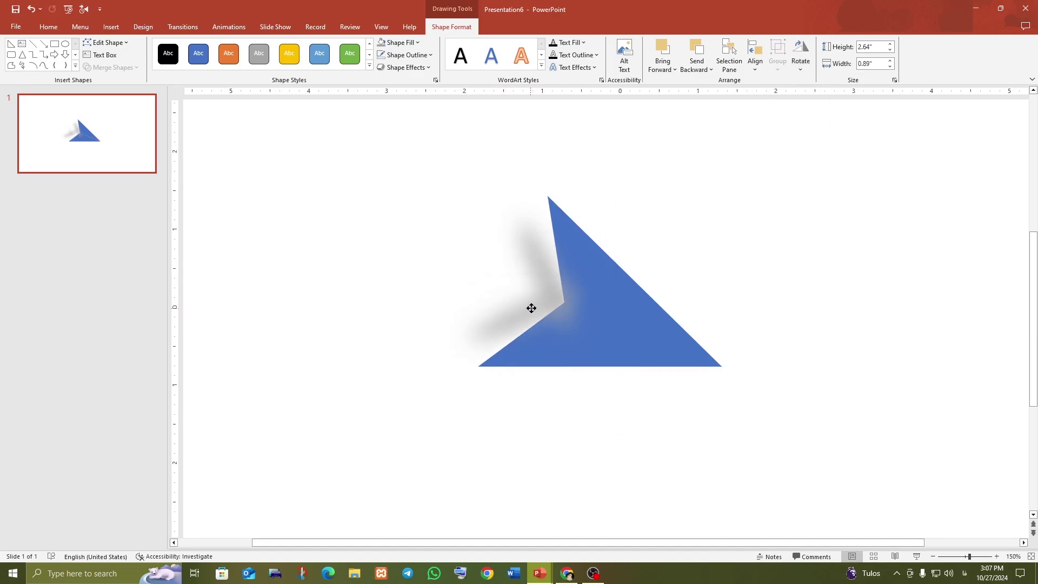
click(535, 310)
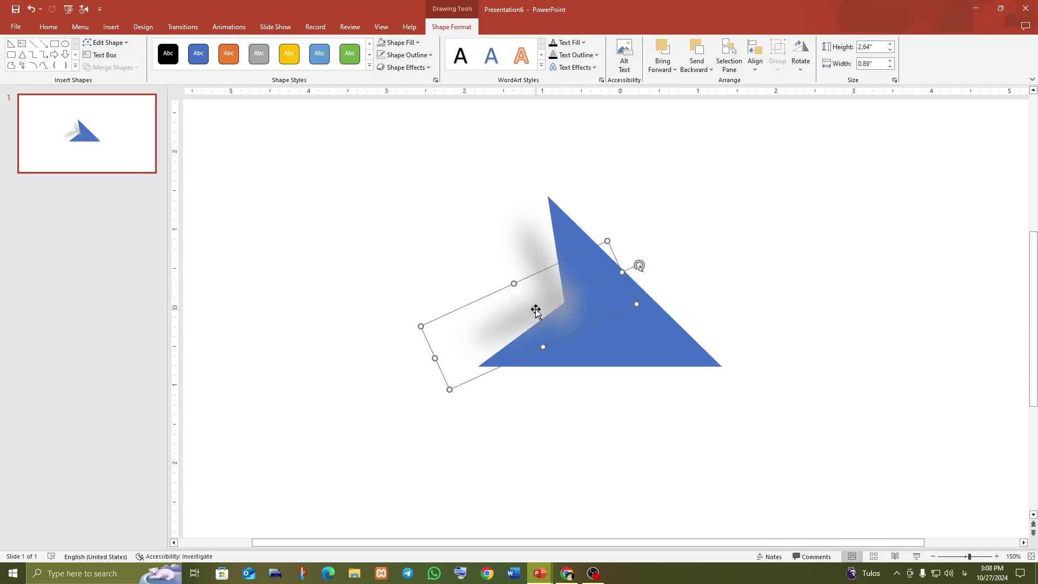
drag(642, 264, 645, 269)
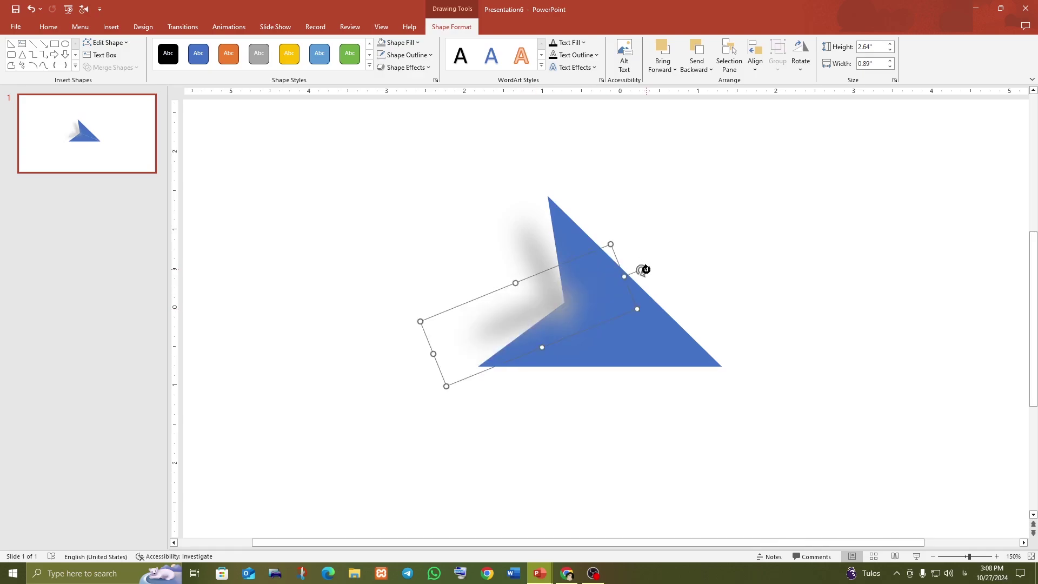
Group the two shadow shapes and send the group behind the triangle
shift+click(530, 250)
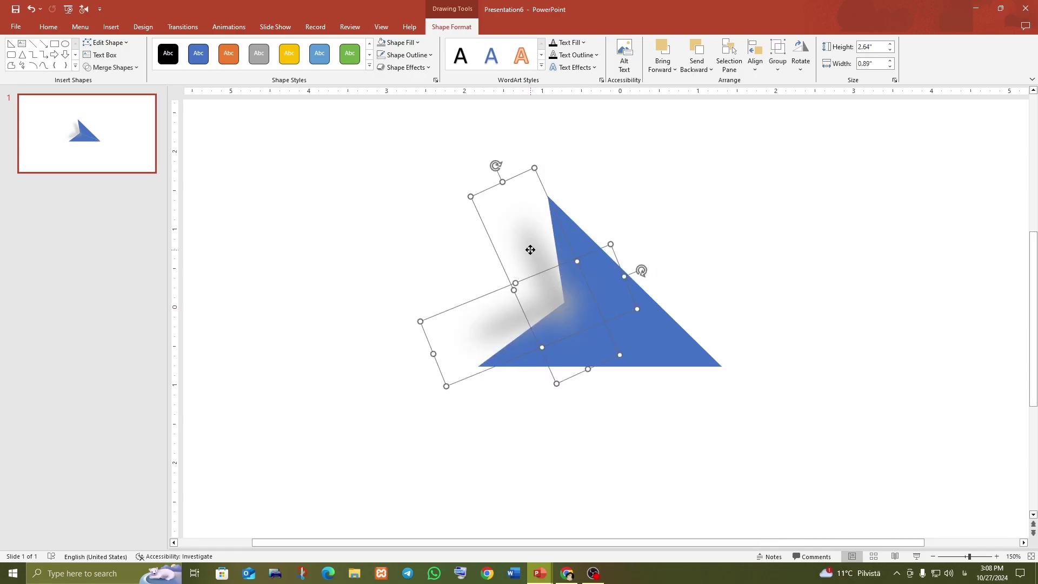
right_click(530, 250)
click(667, 334)
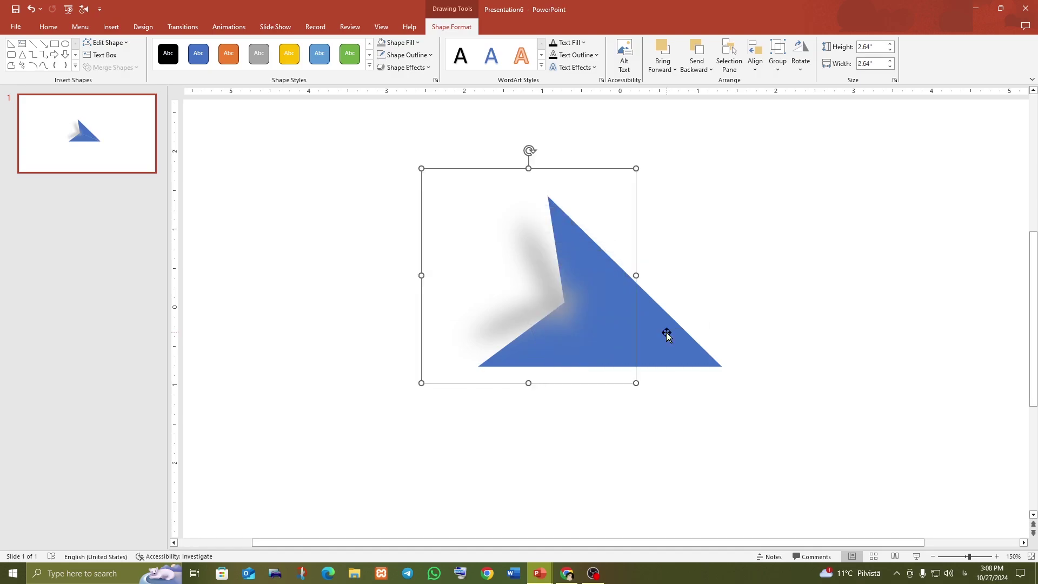
right_click(535, 261)
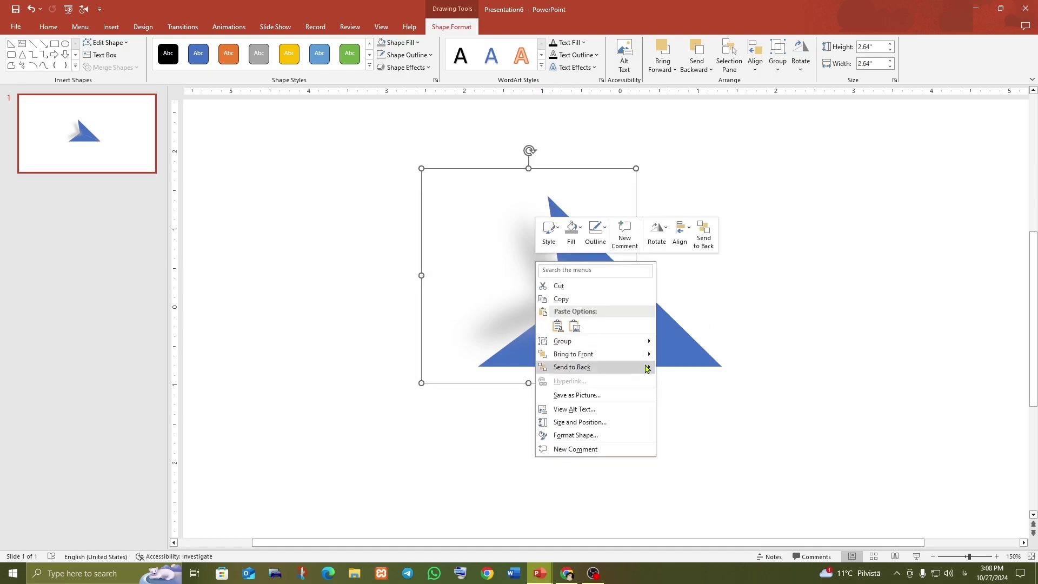
click(664, 374)
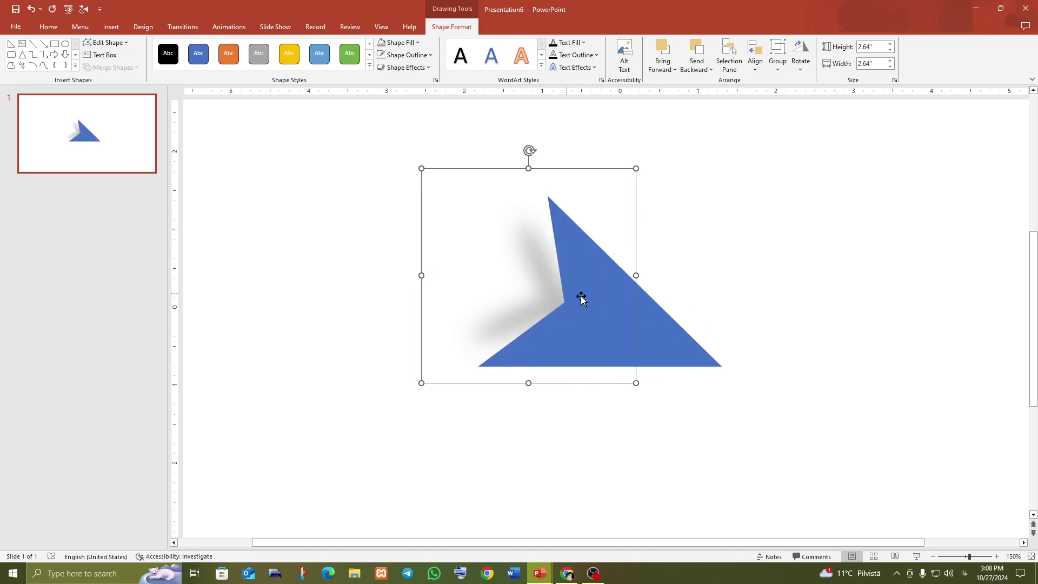
click(548, 302)
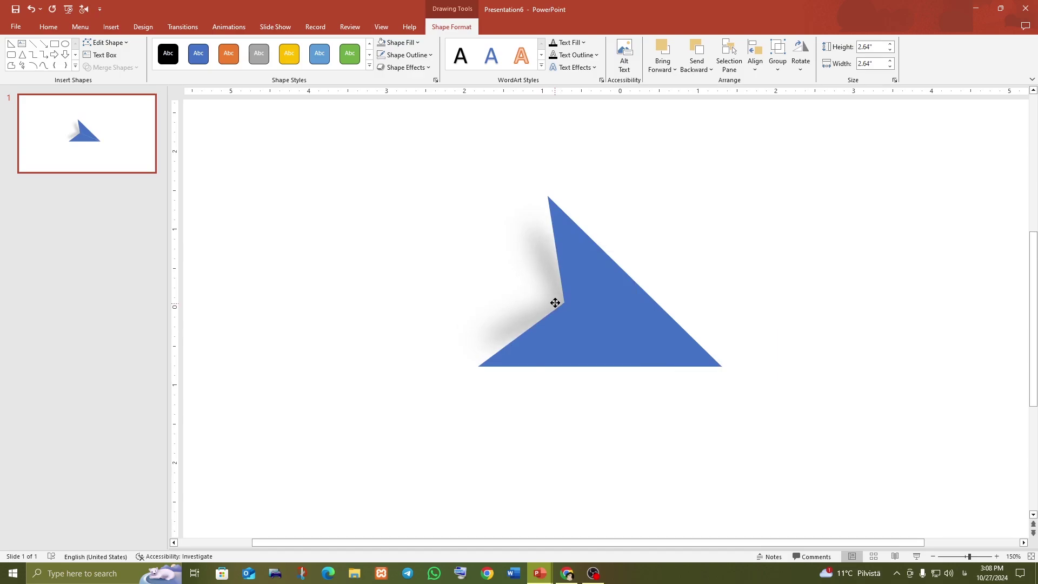
click(555, 303)
click(482, 434)
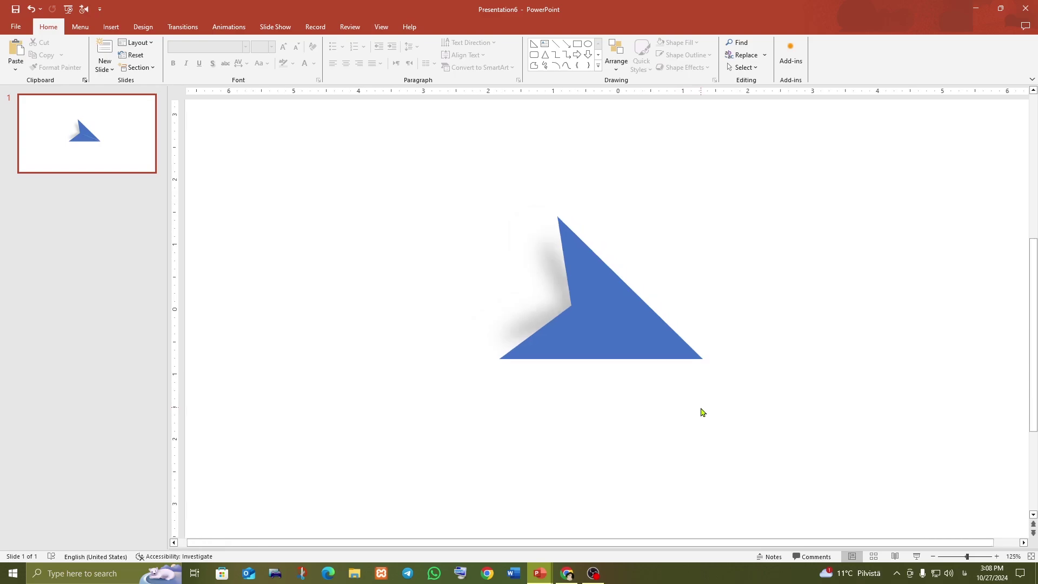
Select all and group the triangle with its shadow into one shaded plane
scroll(703, 406, down, 5)
key(ctrl+a)
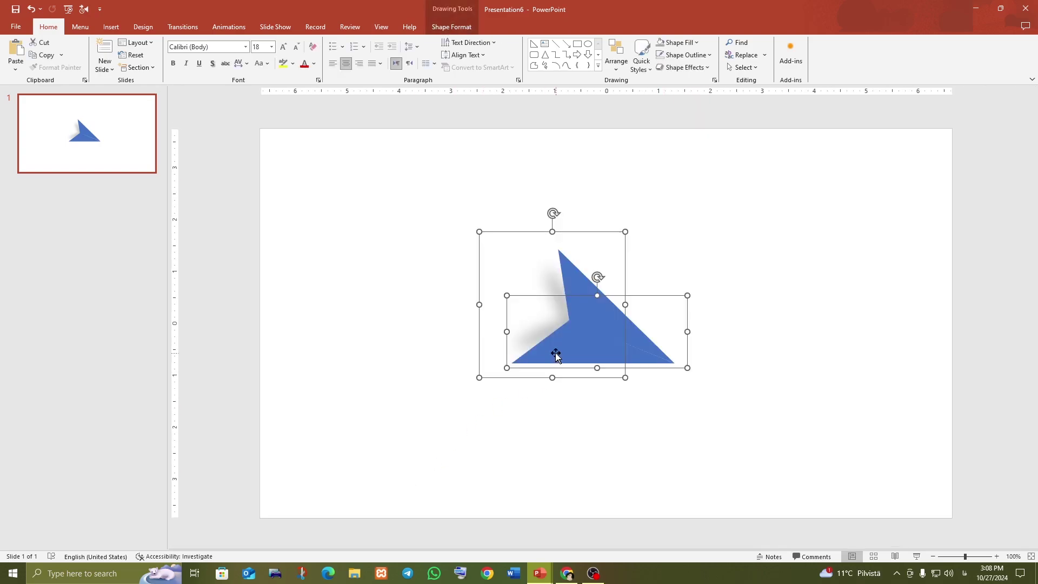
right_click(556, 356)
mouse_move(677, 433)
click(700, 433)
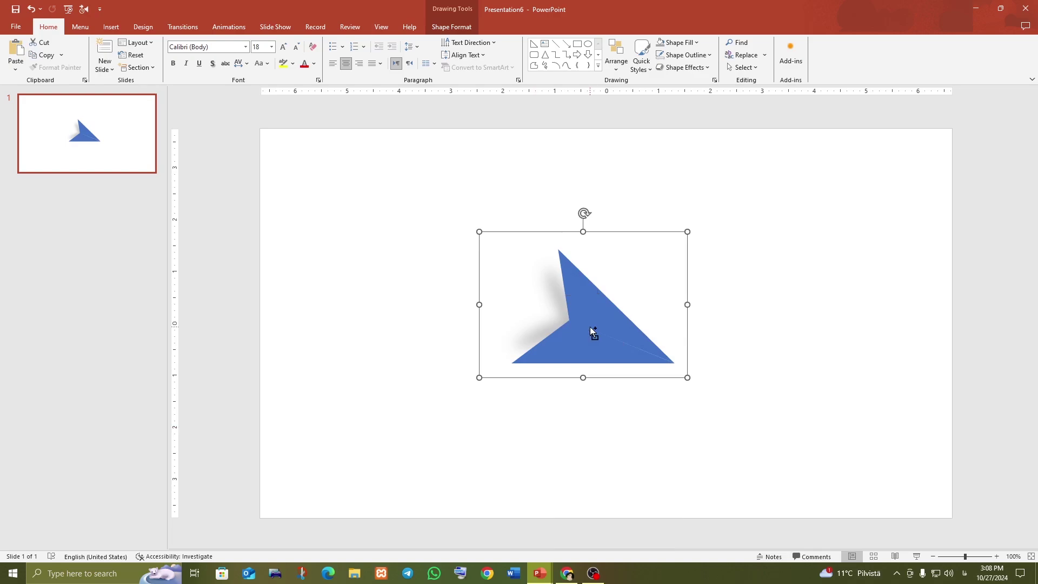
Duplicate the plane, move one copy lower left, and rotate the upper-right one to point upward
key(ctrl+d)
drag(589, 328, 403, 389)
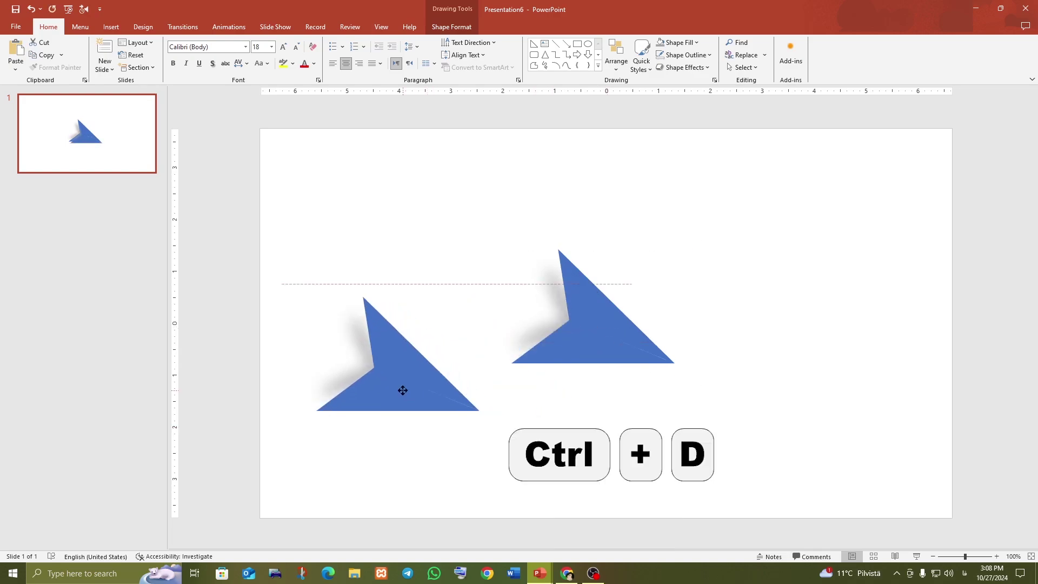
click(675, 340)
drag(675, 340, 876, 298)
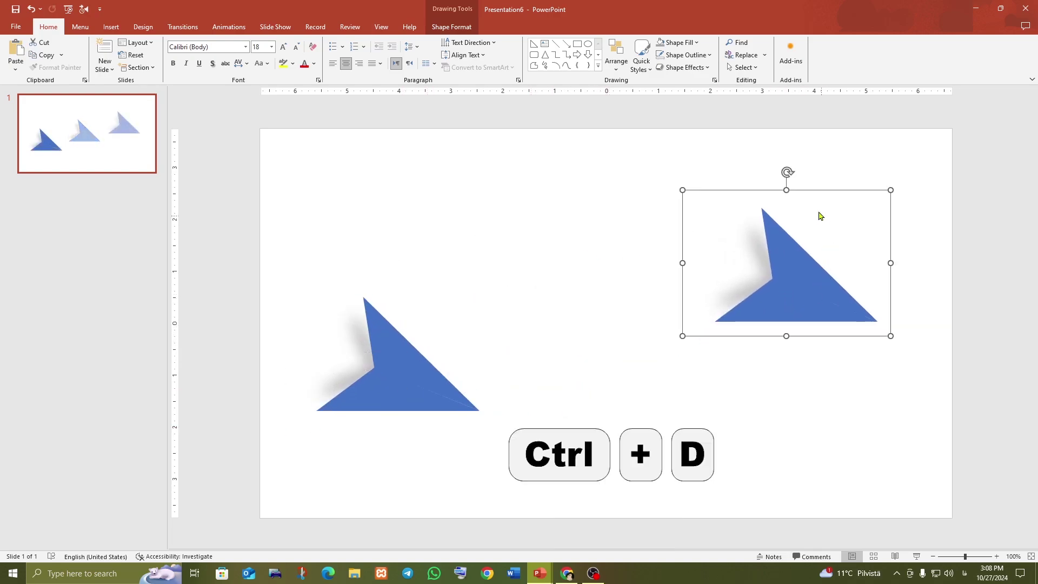
mouse_move(787, 172)
mouse_down()
mouse_move(710, 184)
mouse_move(651, 229)
mouse_move(644, 254)
mouse_up()
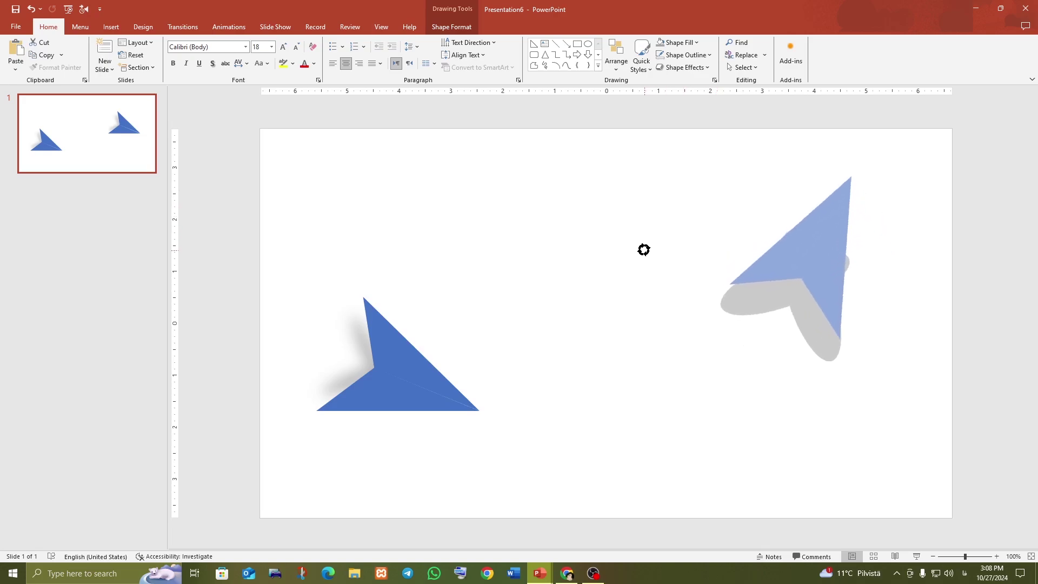
drag(643, 247, 644, 248)
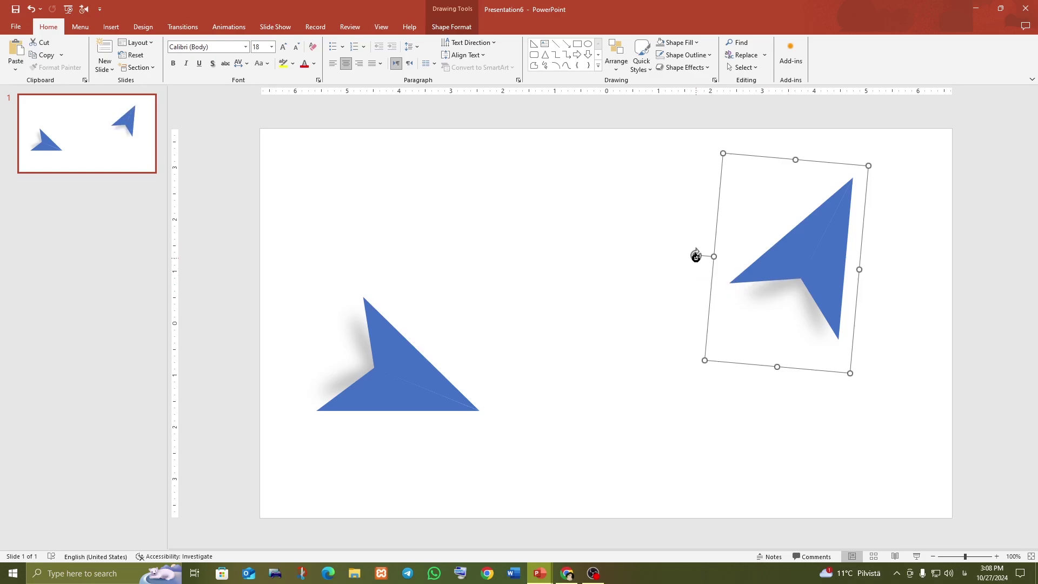
drag(694, 256, 694, 262)
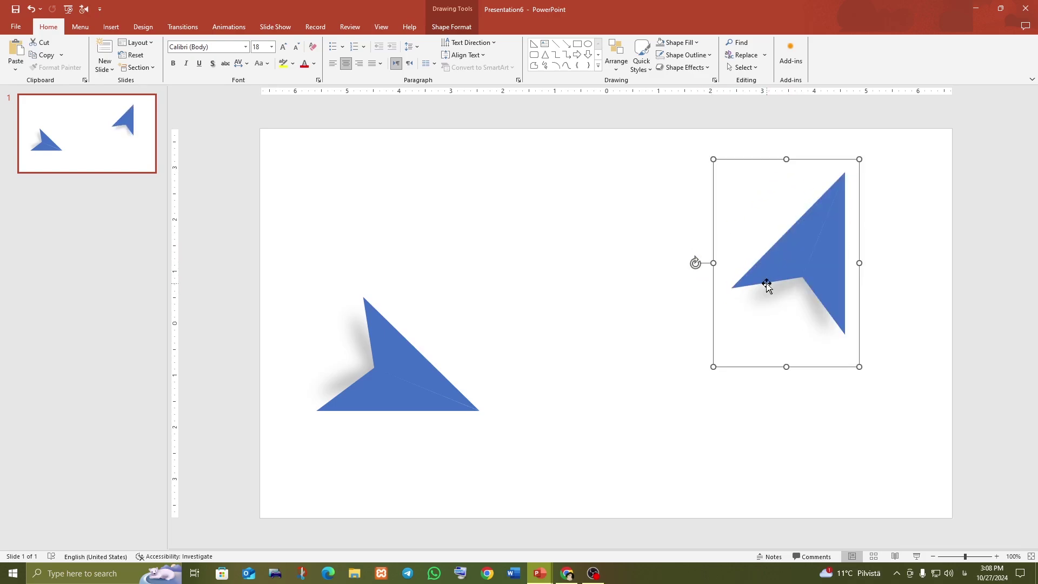
drag(693, 263, 695, 258)
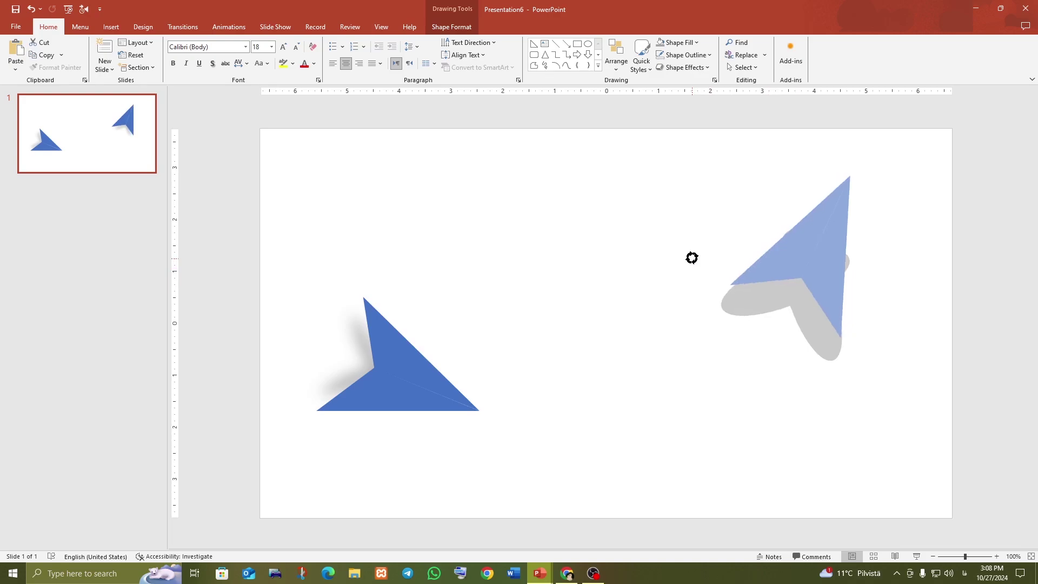
Rotate the lower-left plane toward the right and shift it slightly left and down
click(506, 393)
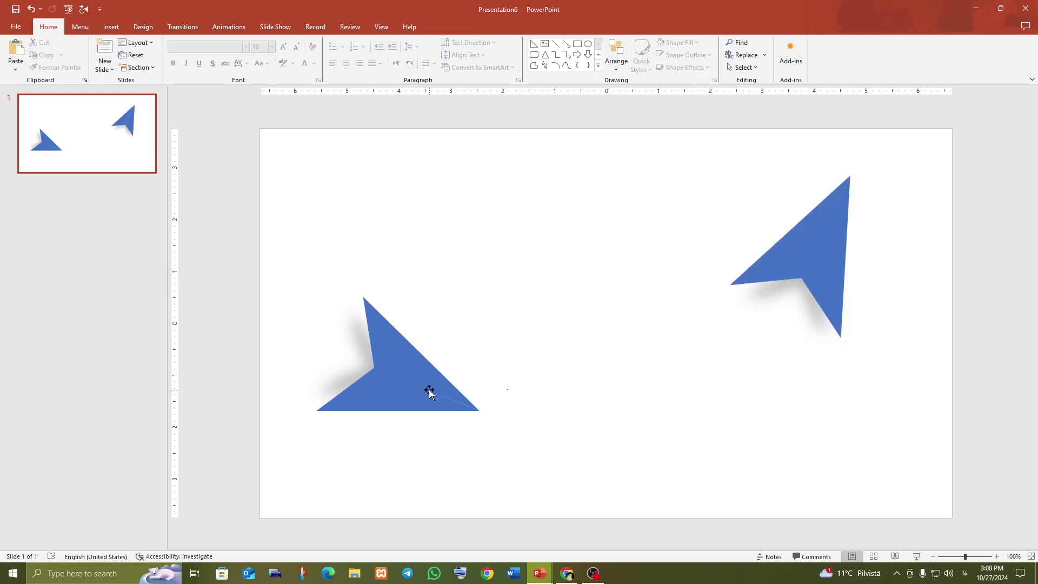
drag(427, 390, 718, 319)
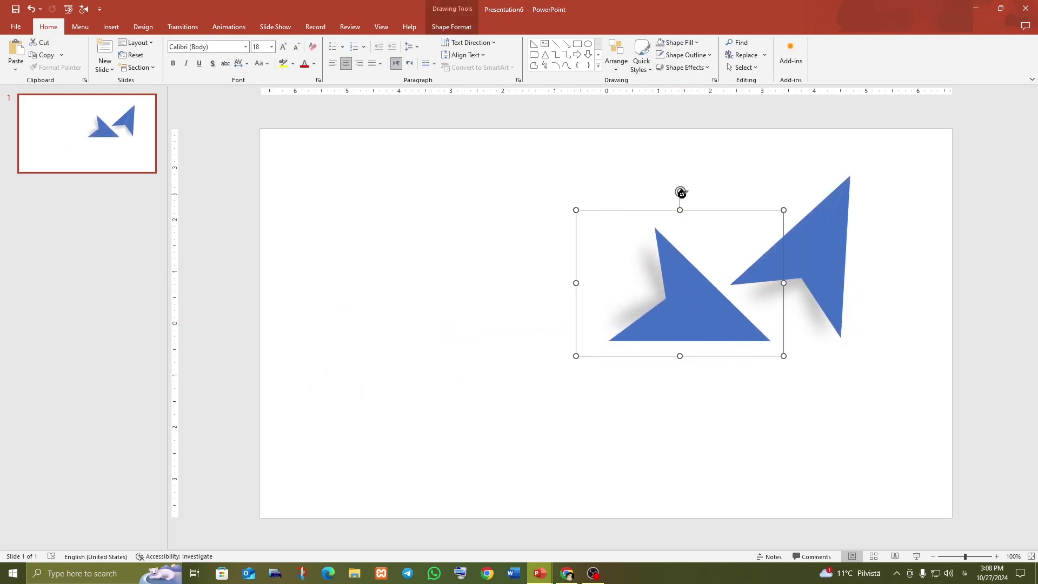
mouse_move(681, 192)
mouse_down()
mouse_move(641, 243)
mouse_move(619, 215)
mouse_up()
drag(683, 296, 691, 331)
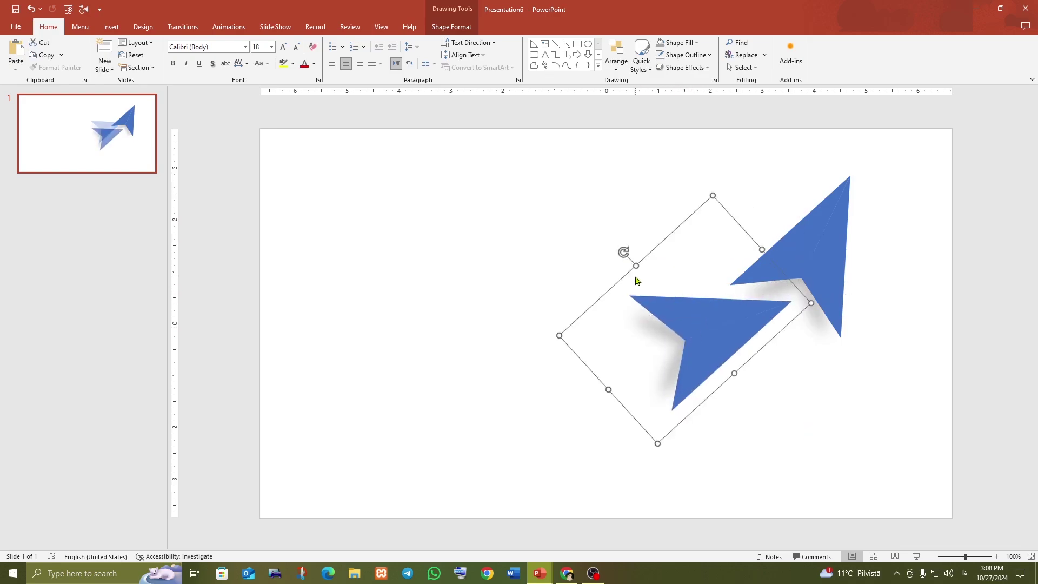
drag(626, 250, 620, 261)
mouse_move(702, 318)
mouse_down()
mouse_move(689, 330)
mouse_move(533, 373)
mouse_up()
Duplicate that plane, rotate the copy to point right, and place it beside the middle plane
key(ctrl+d)
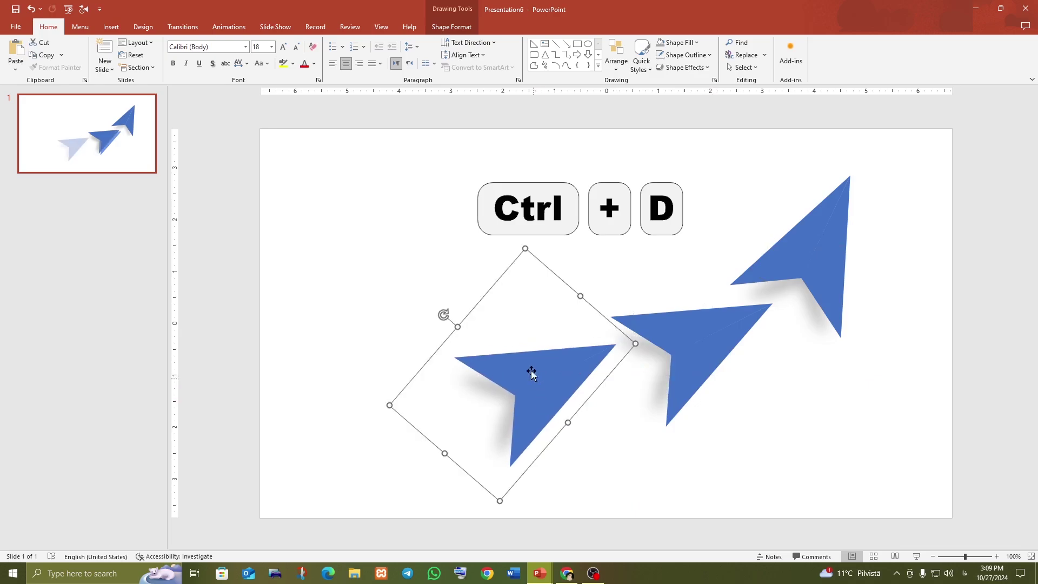
drag(449, 320, 487, 288)
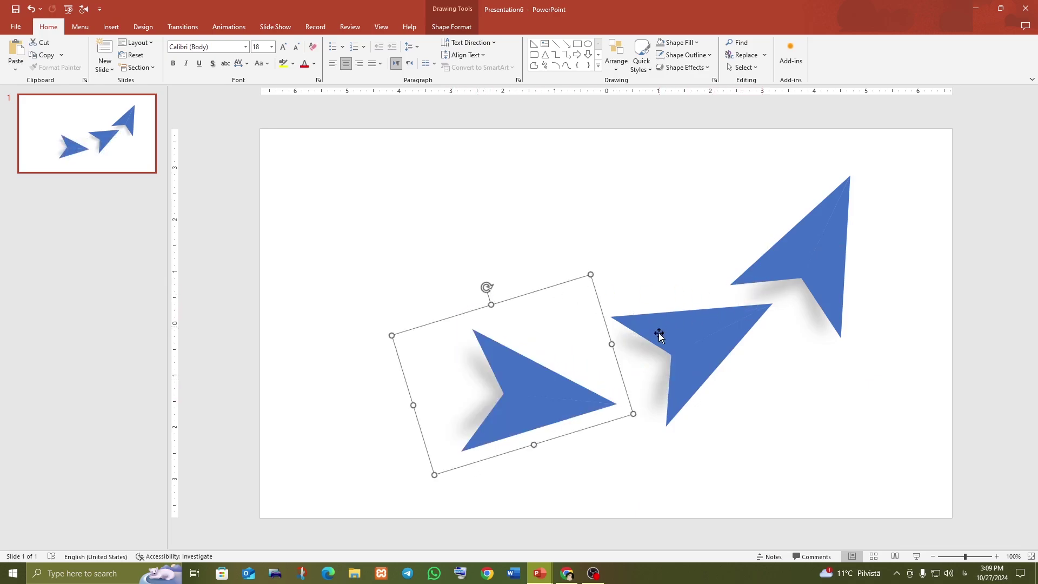
drag(576, 400, 604, 366)
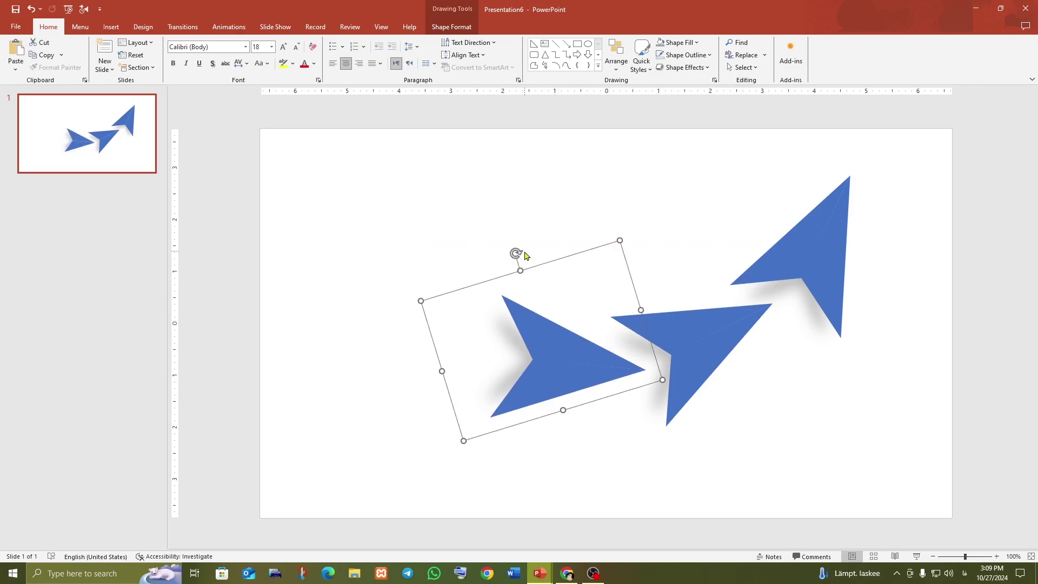
drag(514, 249, 519, 246)
drag(545, 357, 538, 344)
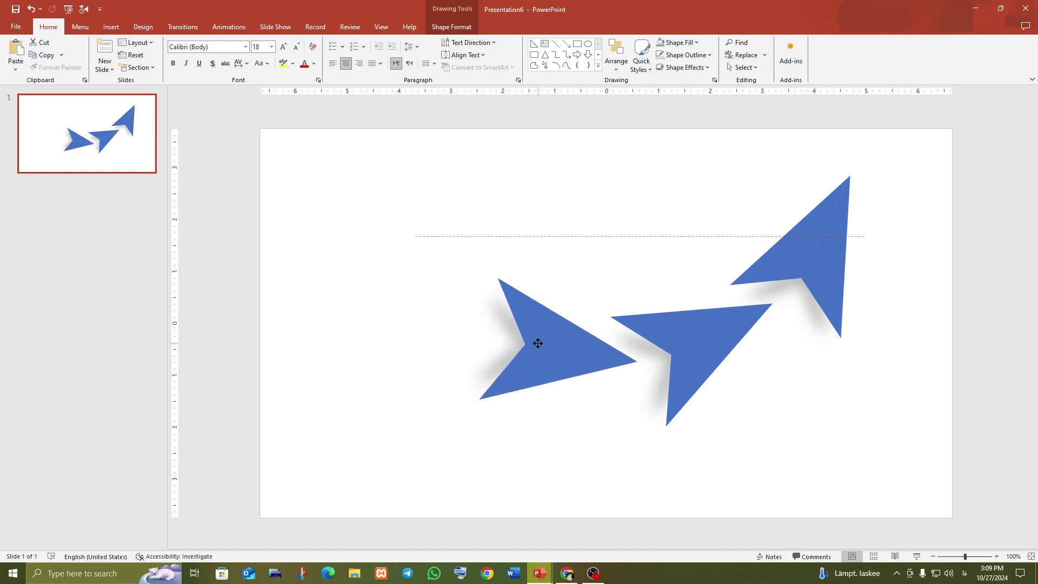
Duplicate the leftmost paper plane, rotate the copy upward and place it at the upper left
key(ctrl+d)
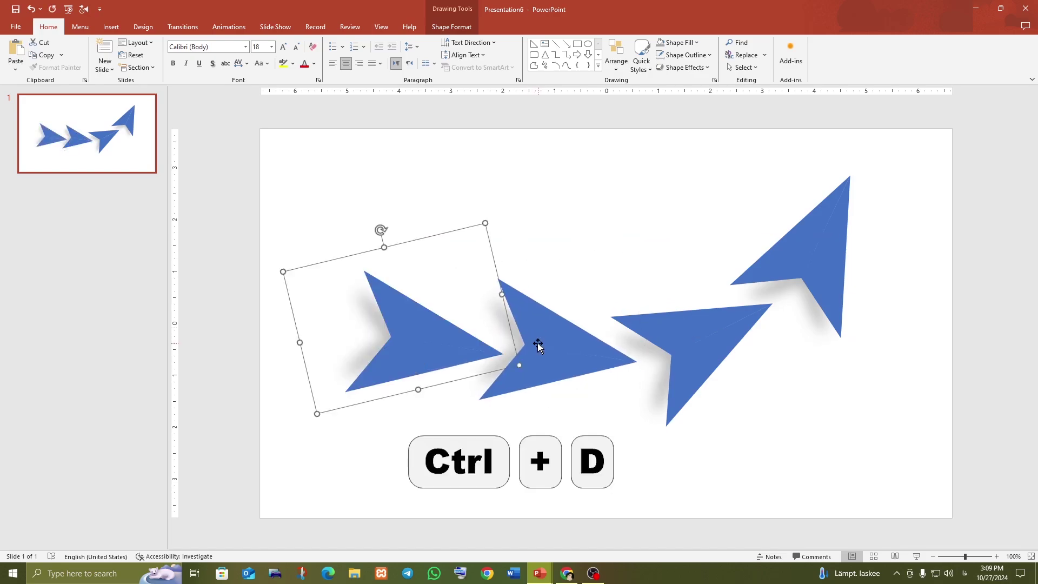
drag(438, 351, 436, 337)
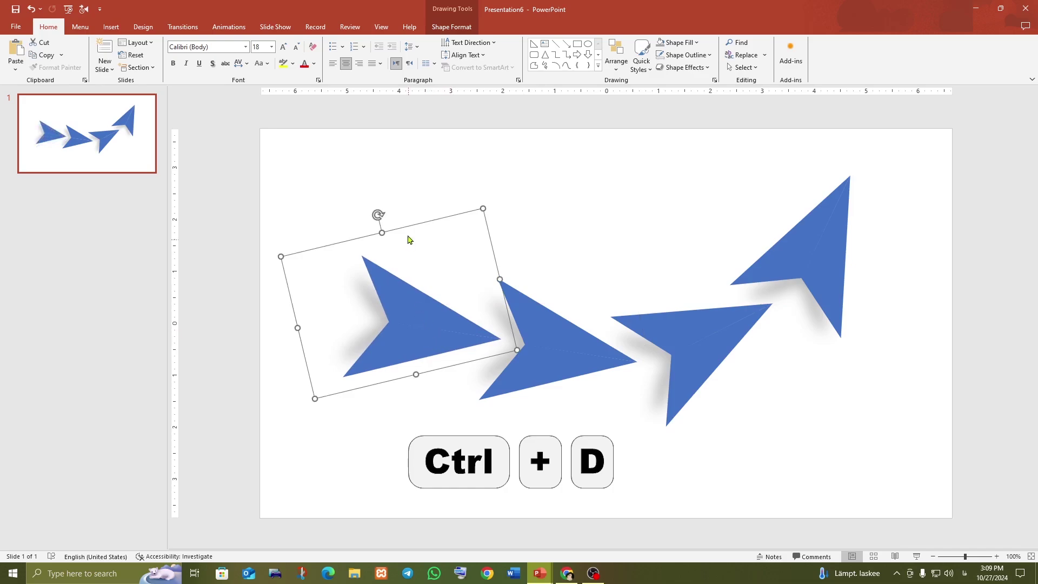
drag(378, 215, 432, 214)
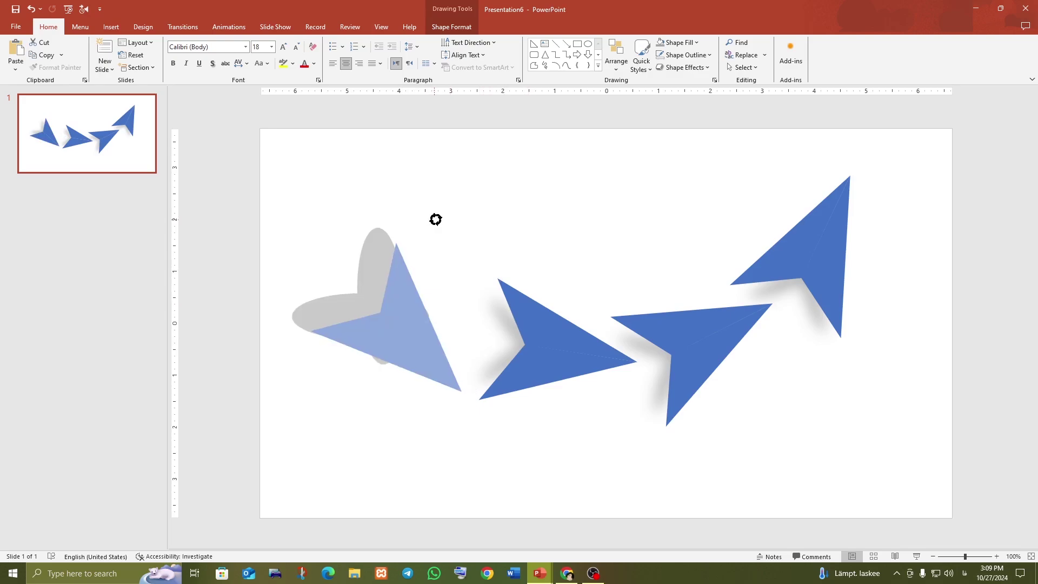
mouse_move(408, 336)
mouse_down()
mouse_move(440, 285)
mouse_move(427, 299)
mouse_up()
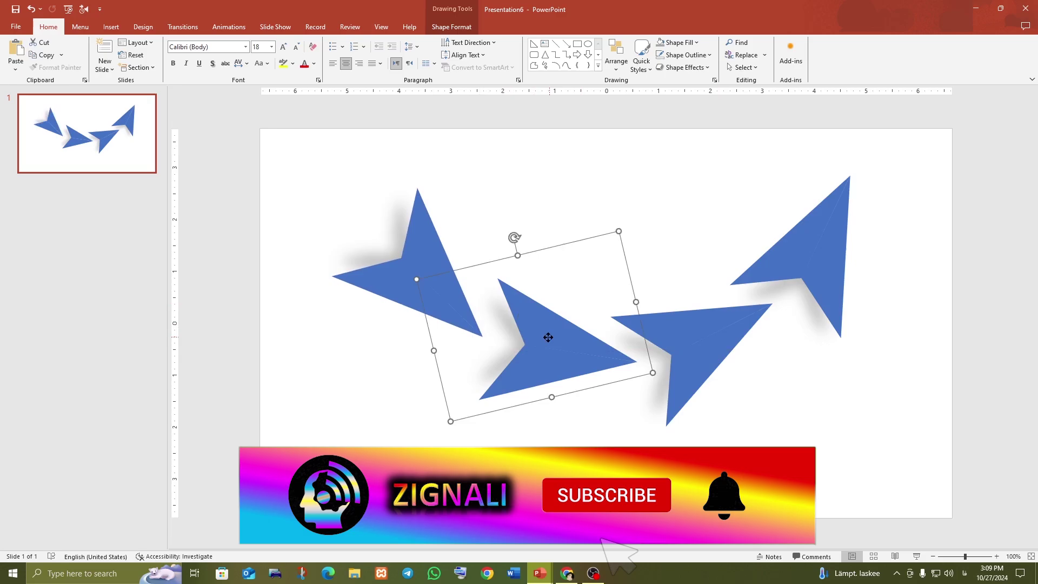
Shift the right-pointing plane slightly left and raise the top-right plane a little
drag(545, 336, 542, 337)
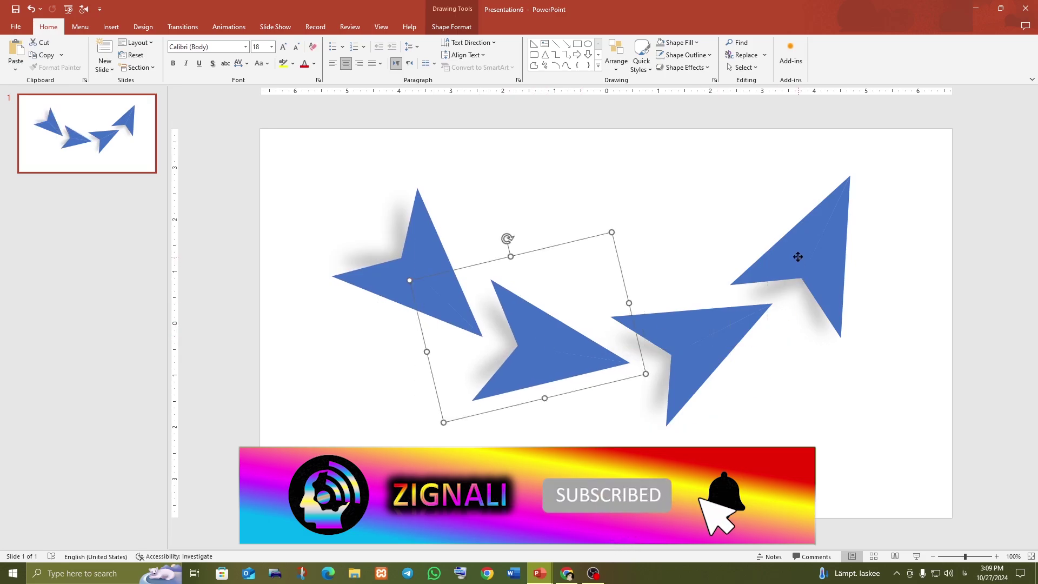
drag(797, 258, 797, 251)
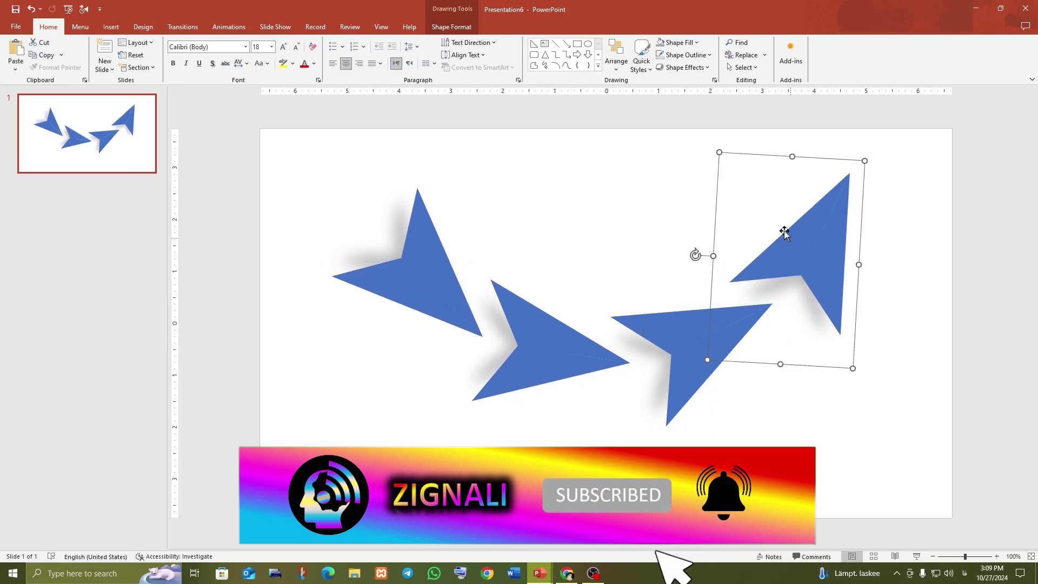
click(558, 197)
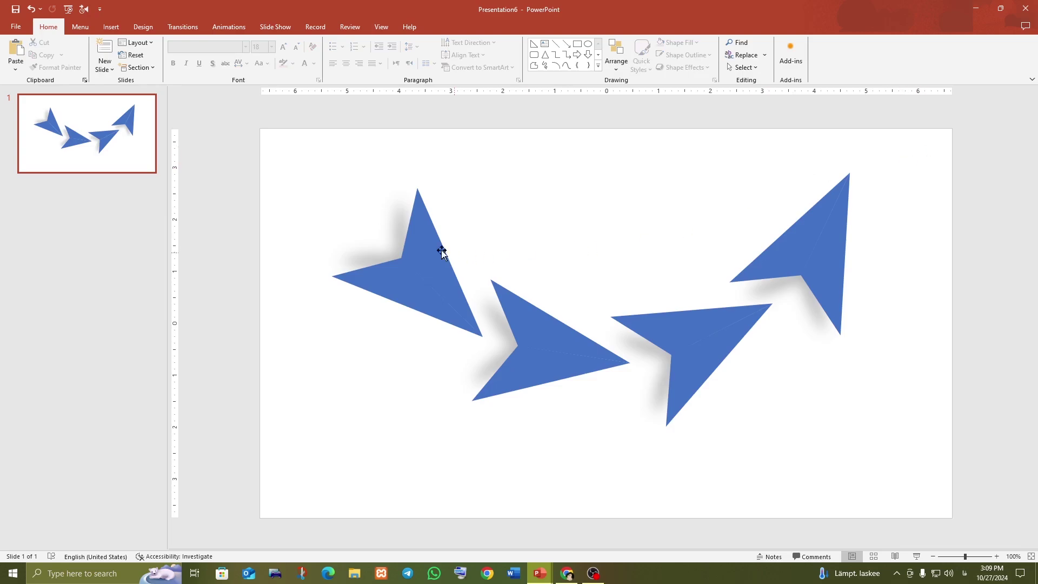
Nudge the upper-left plane, then move all four planes up and slightly right together
drag(442, 252, 414, 244)
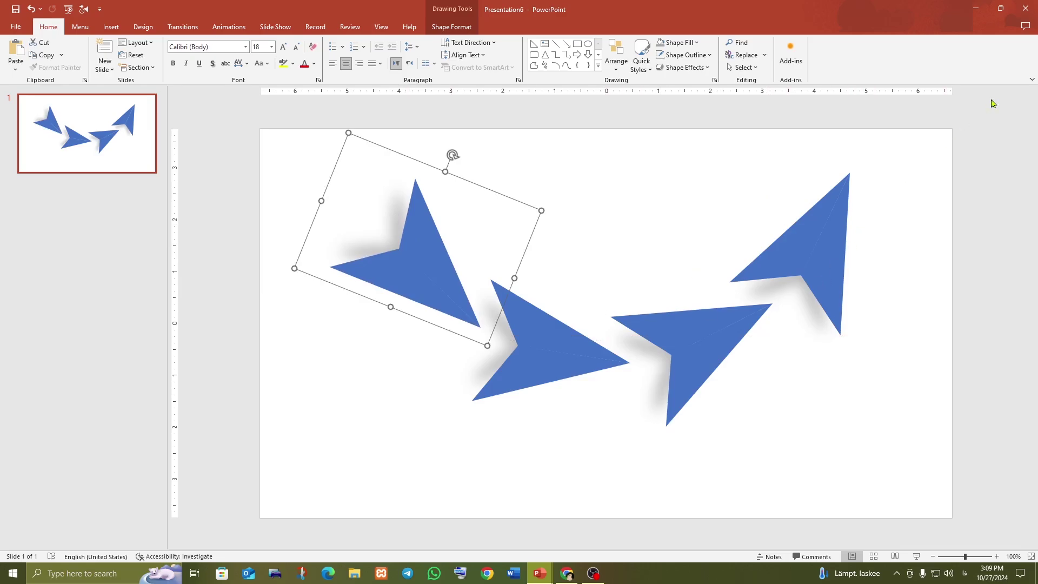
click(981, 145)
drag(994, 118, 222, 479)
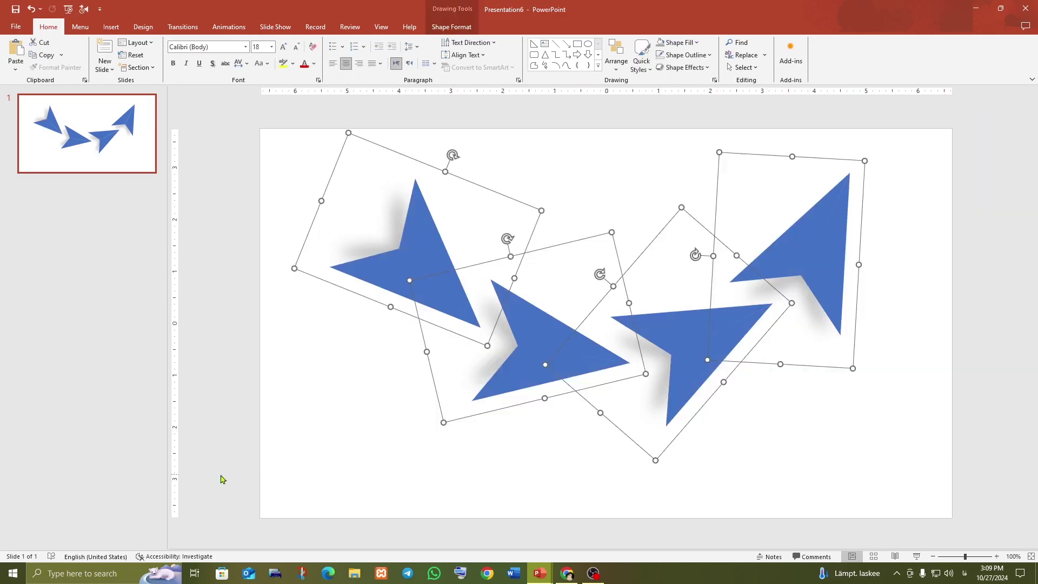
drag(555, 369, 566, 347)
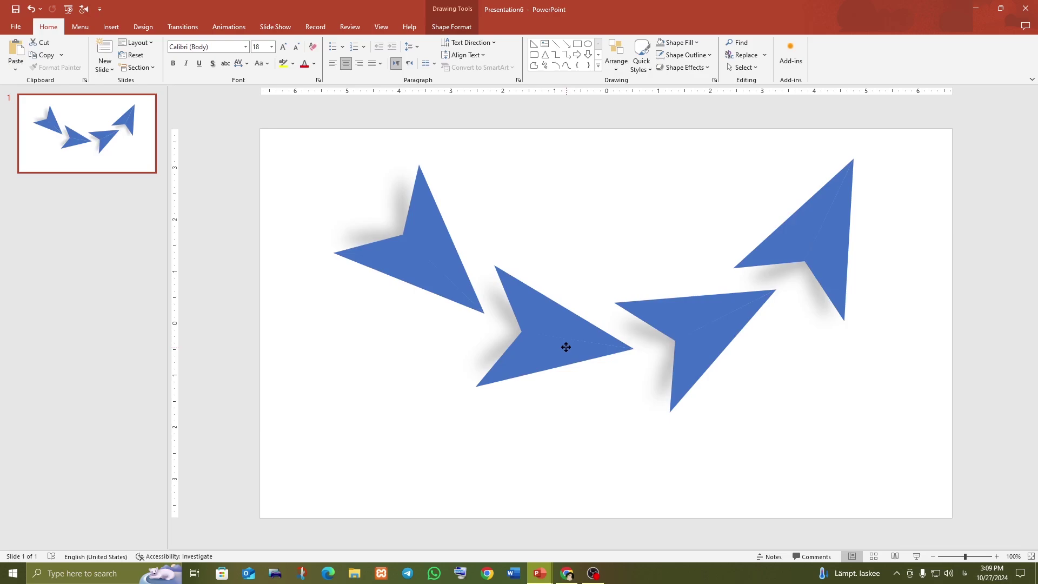
drag(566, 347, 567, 347)
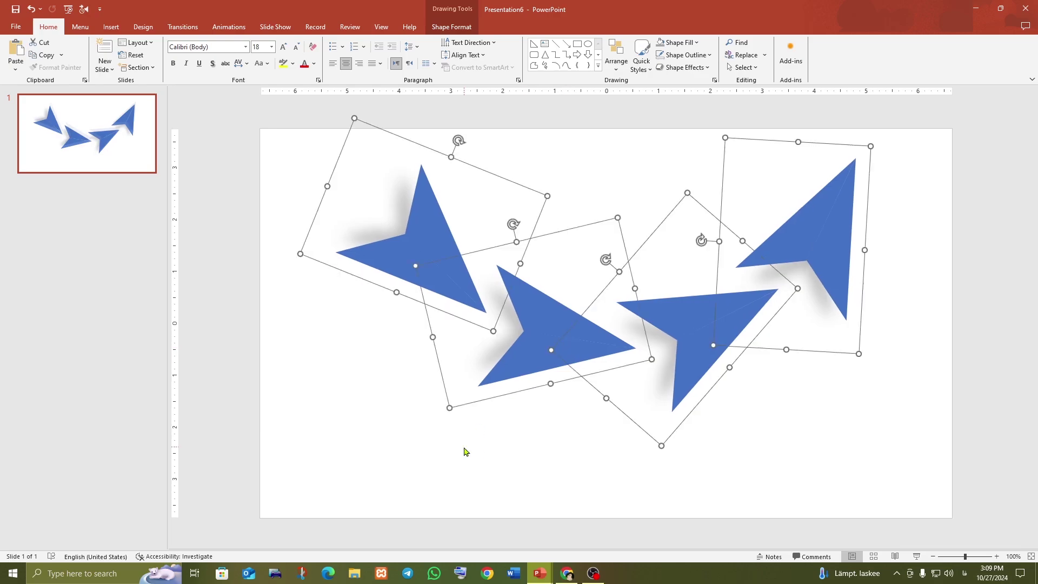
click(483, 457)
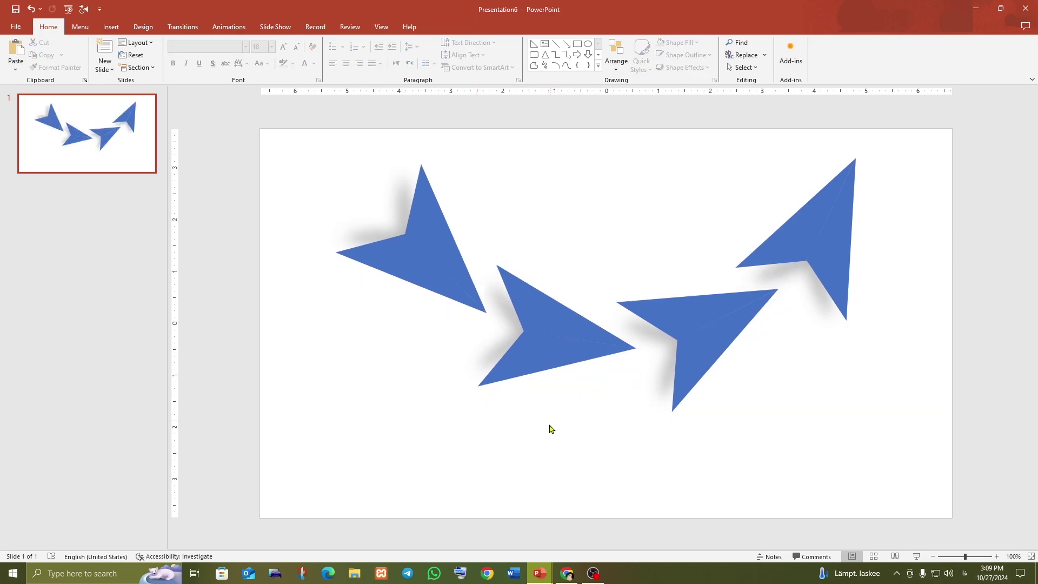
Copy the colour swatch group from zavia slide 9 and paste it at Presentation6's upper middle
mouse_move(539, 573)
click(479, 519)
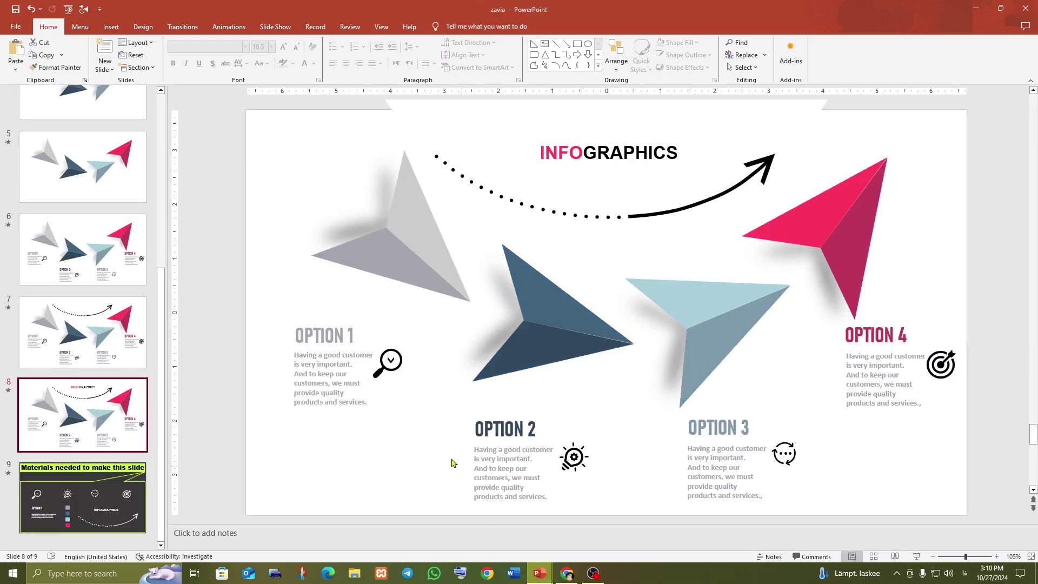
click(114, 504)
click(521, 429)
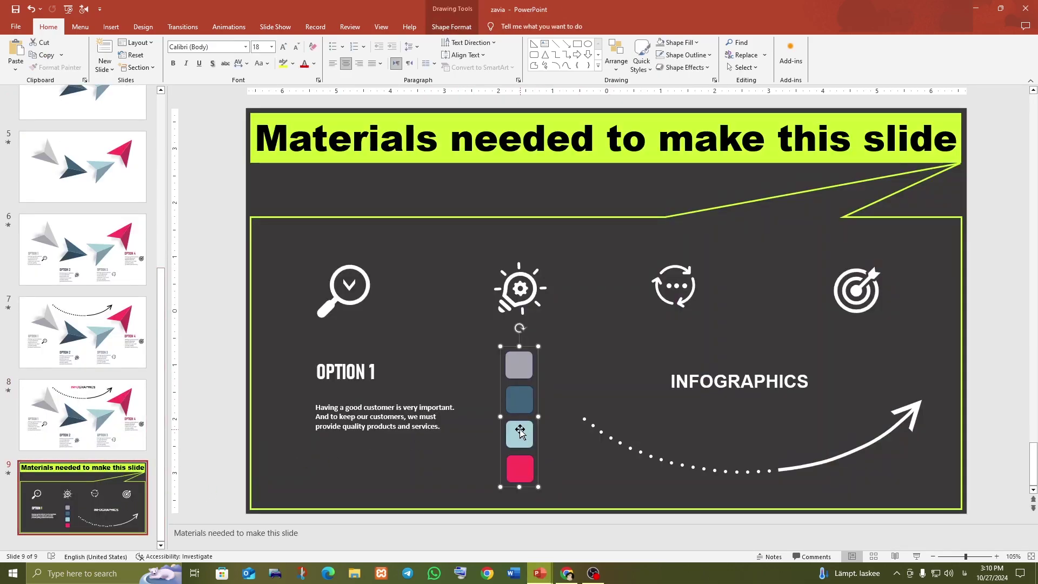
right_click(520, 429)
mouse_move(539, 573)
click(561, 278)
click(609, 508)
key(ctrl+v)
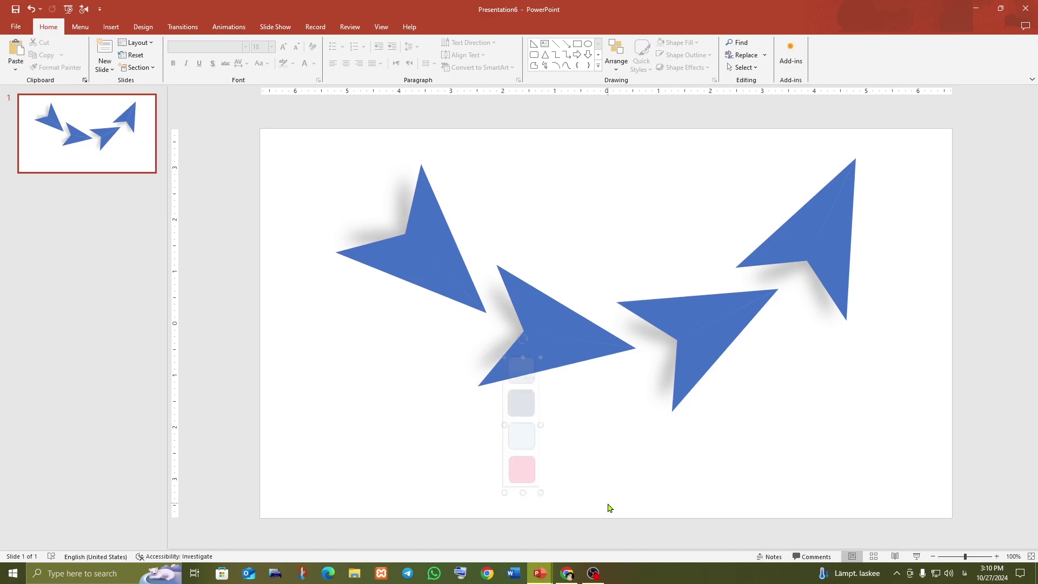
drag(514, 443, 591, 232)
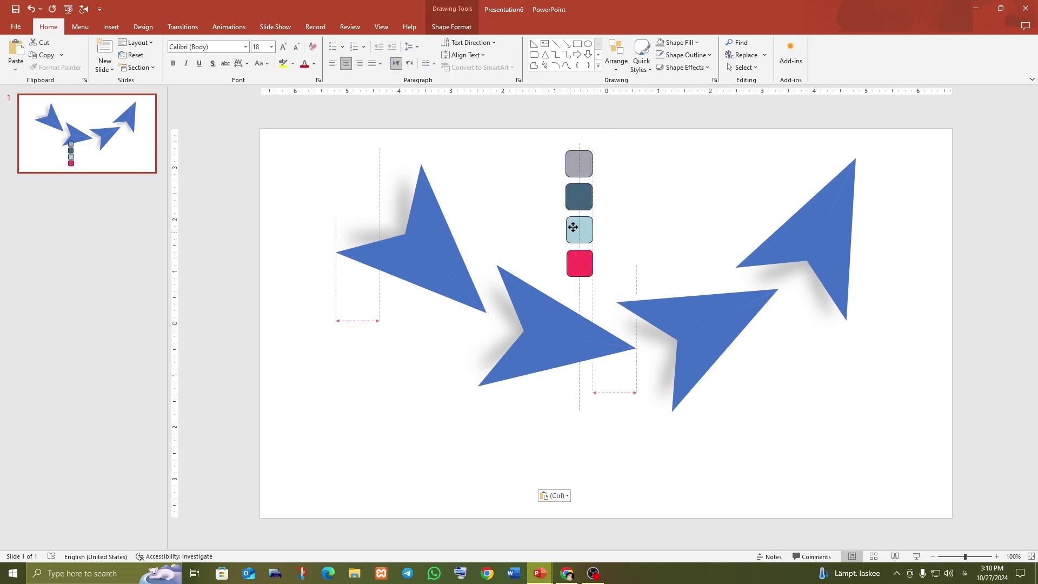
click(407, 463)
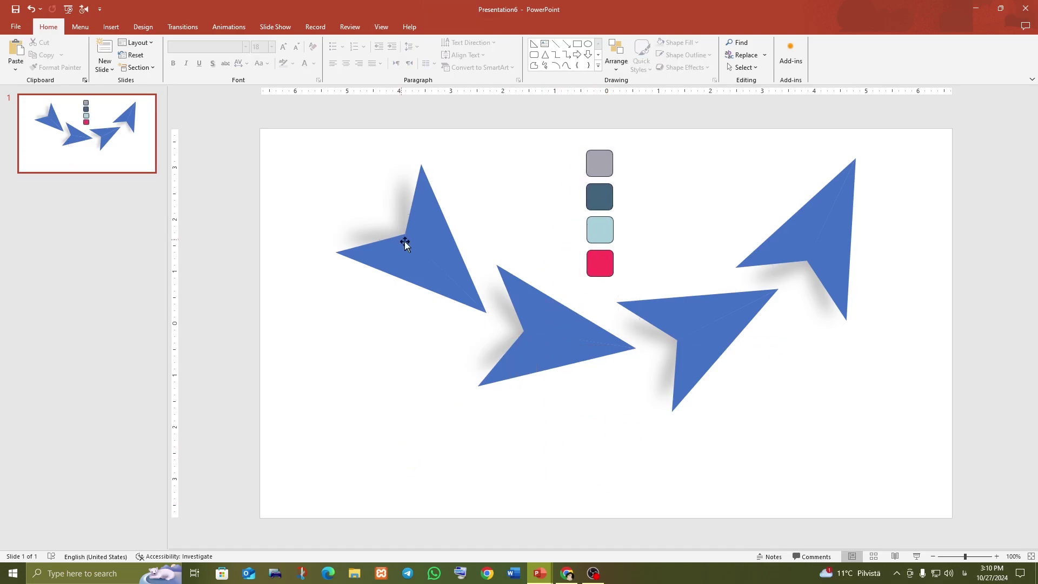
Select the upper-left plane's right facet to begin recolouring it
click(435, 223)
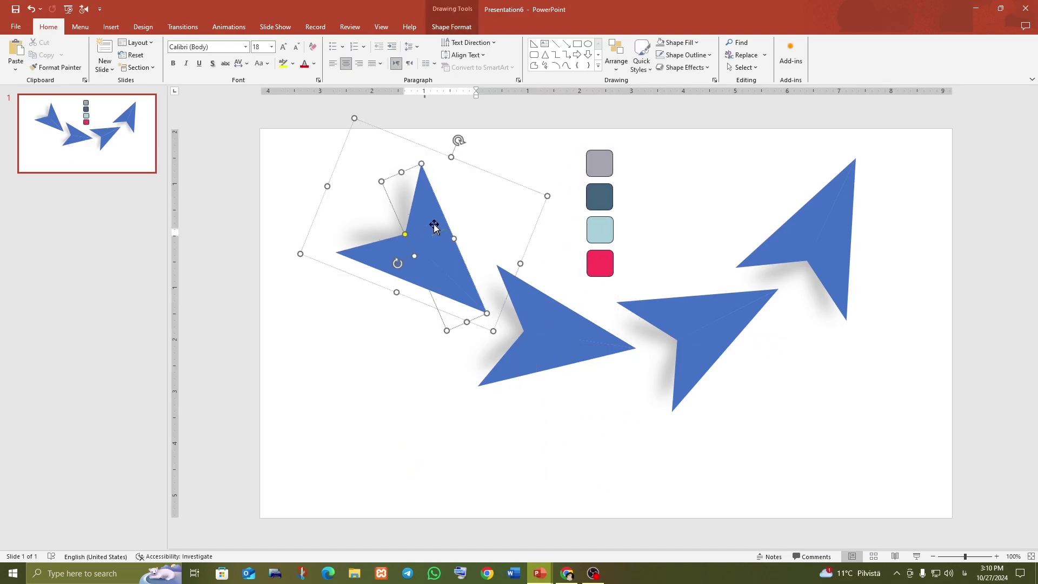
click(452, 26)
click(385, 46)
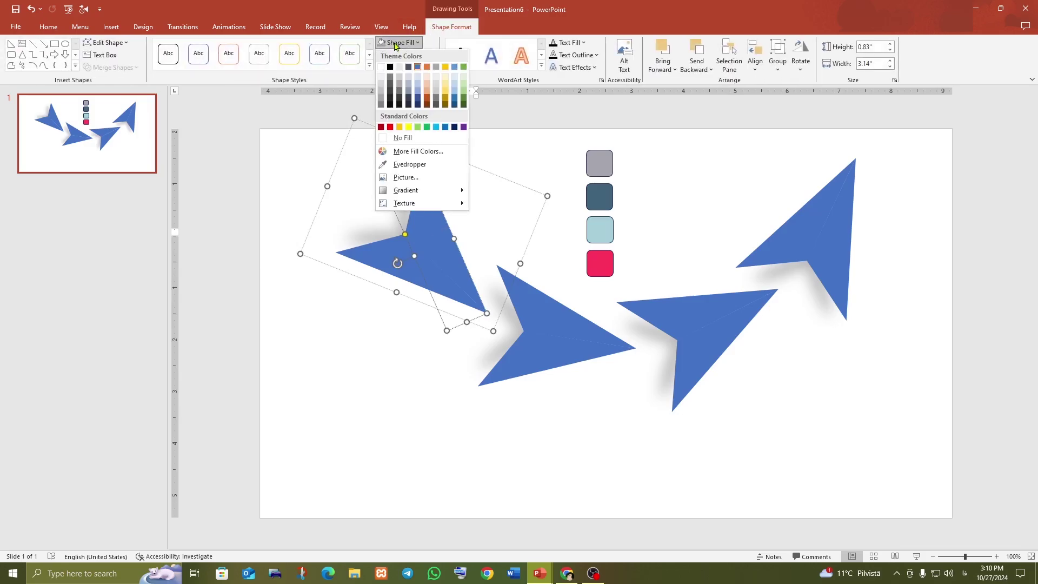
Colour the upper-left plane grey from the swatch, with its left facet dark grey
click(411, 162)
click(595, 162)
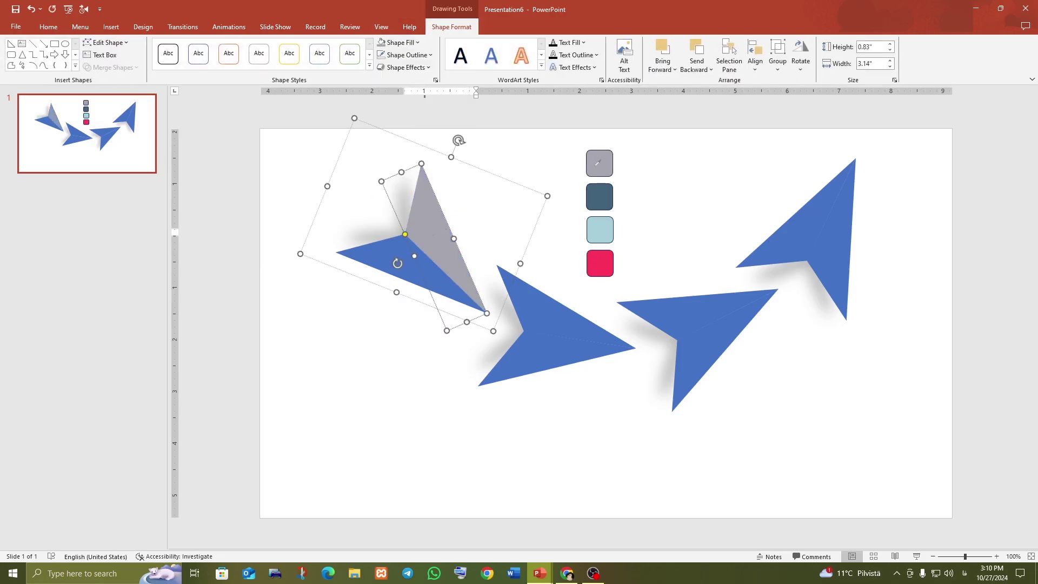
click(380, 253)
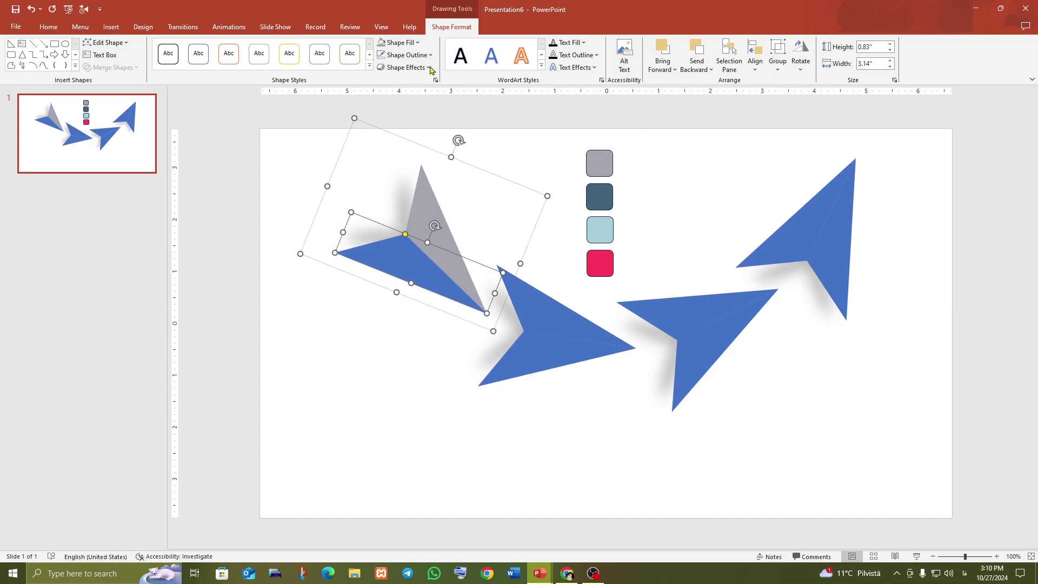
click(400, 43)
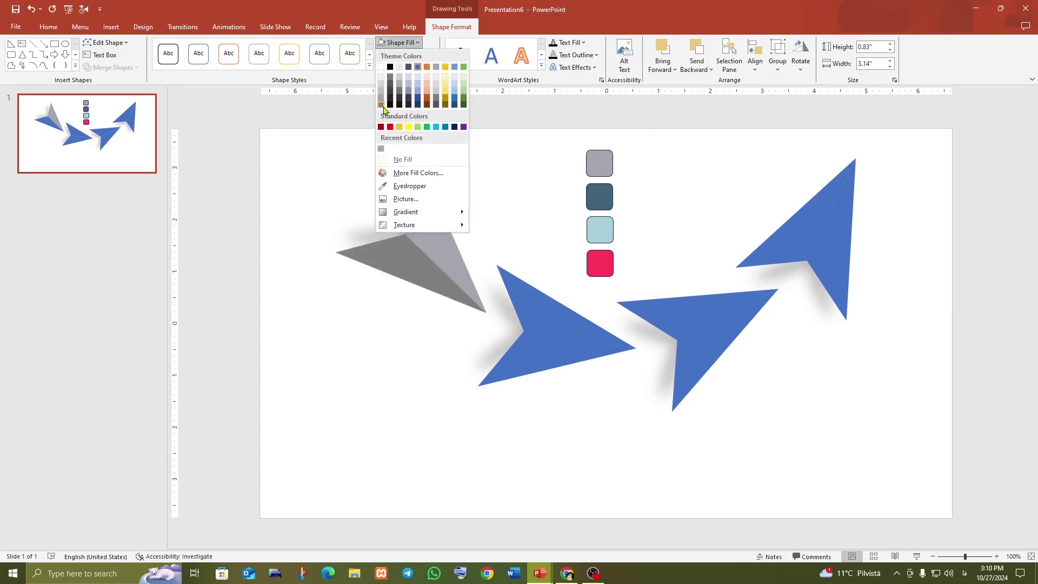
click(381, 107)
Fill both facets of the right-pointing plane with the dark slate swatch colour
click(561, 316)
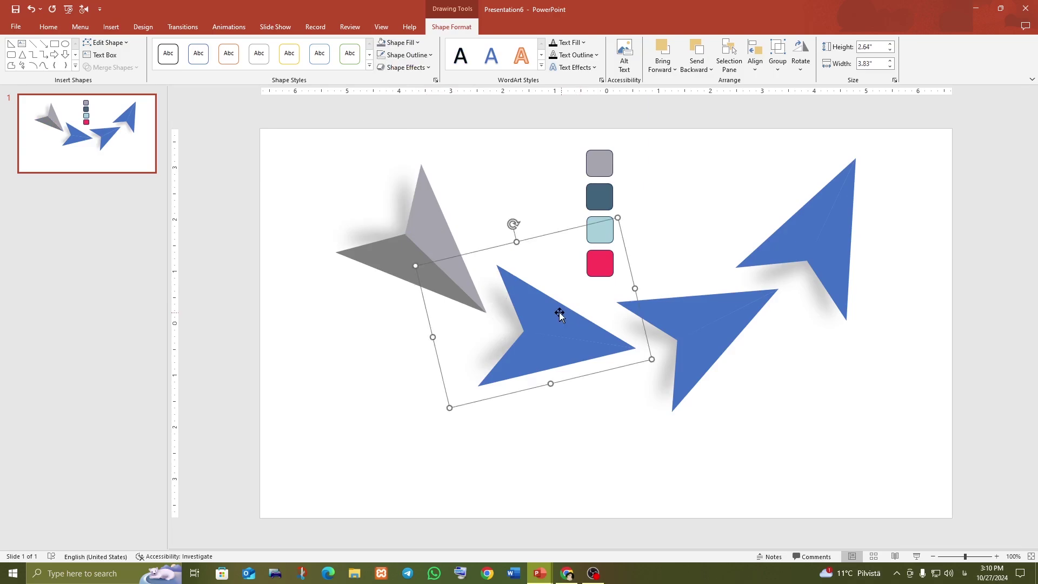
click(542, 313)
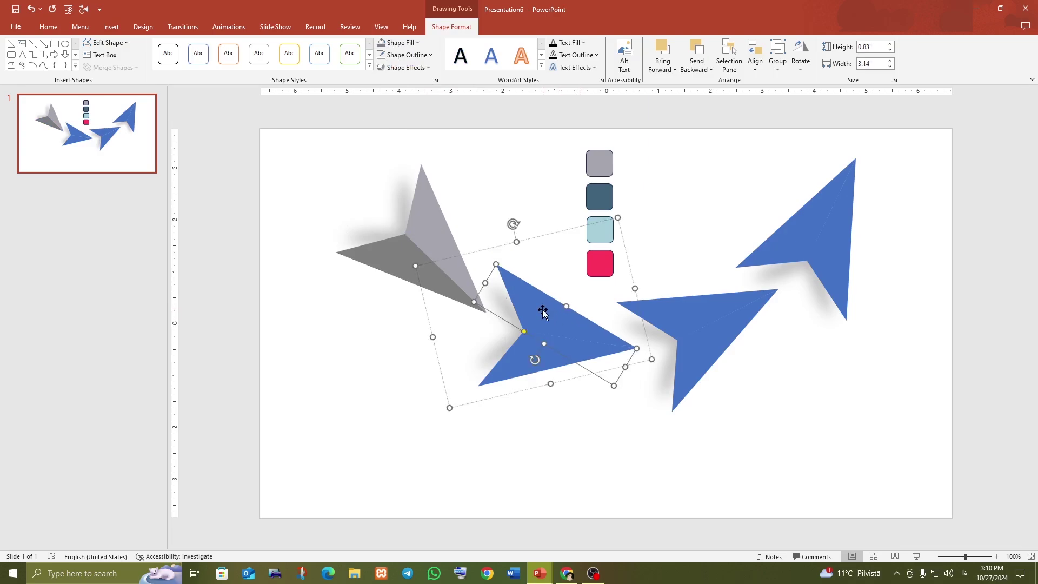
click(396, 42)
click(401, 186)
click(599, 196)
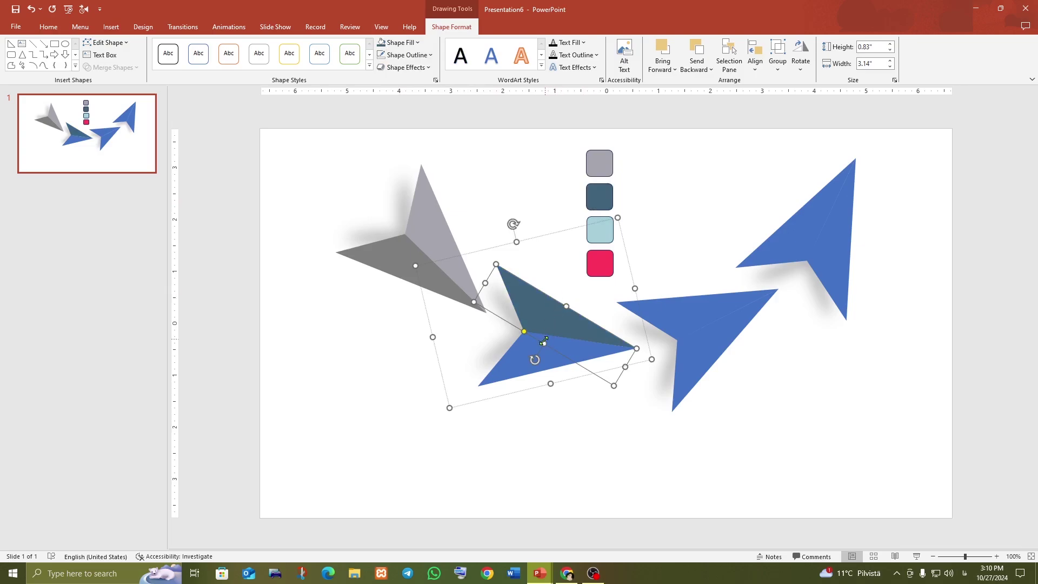
click(523, 354)
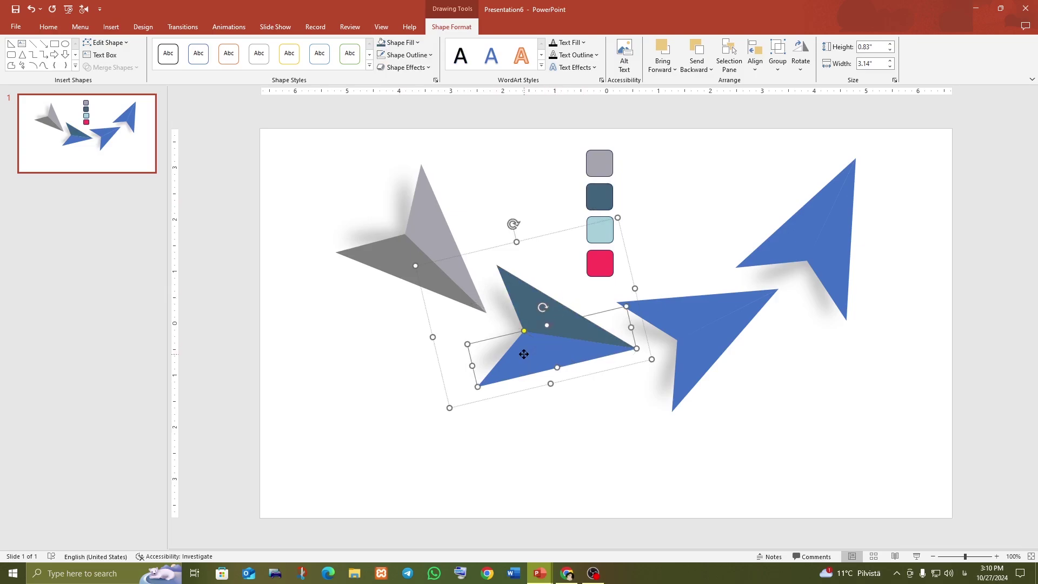
click(382, 42)
Darken that plane's lower facet to #283E4E in the custom colour picker
click(403, 42)
click(398, 174)
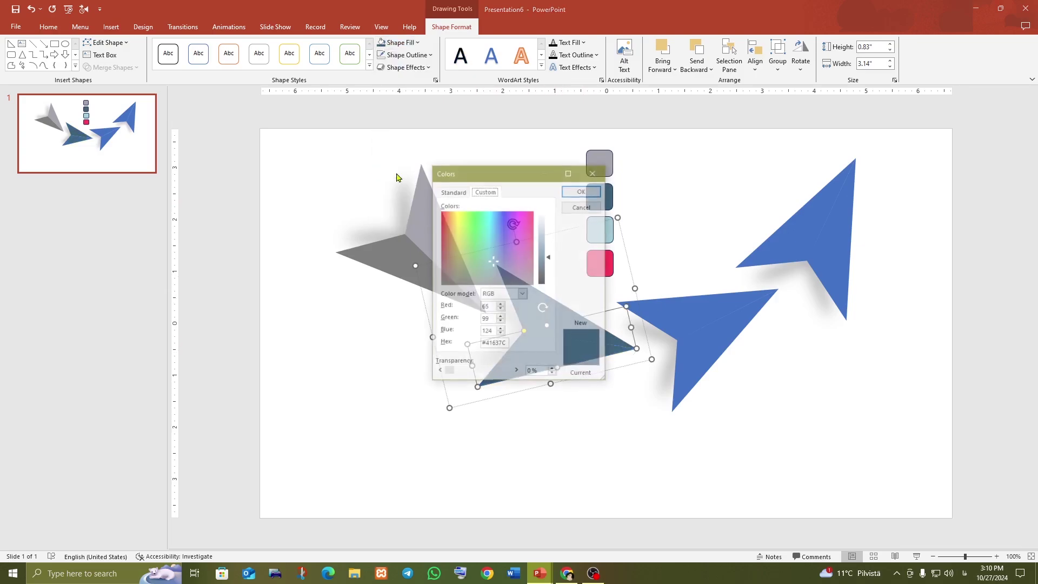
drag(516, 174, 375, 176)
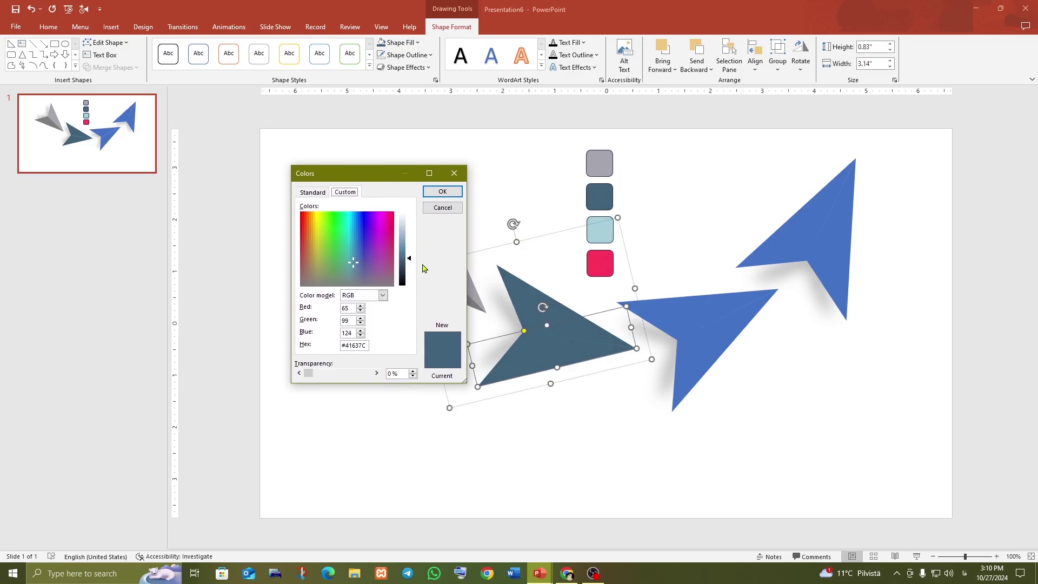
drag(409, 263, 409, 274)
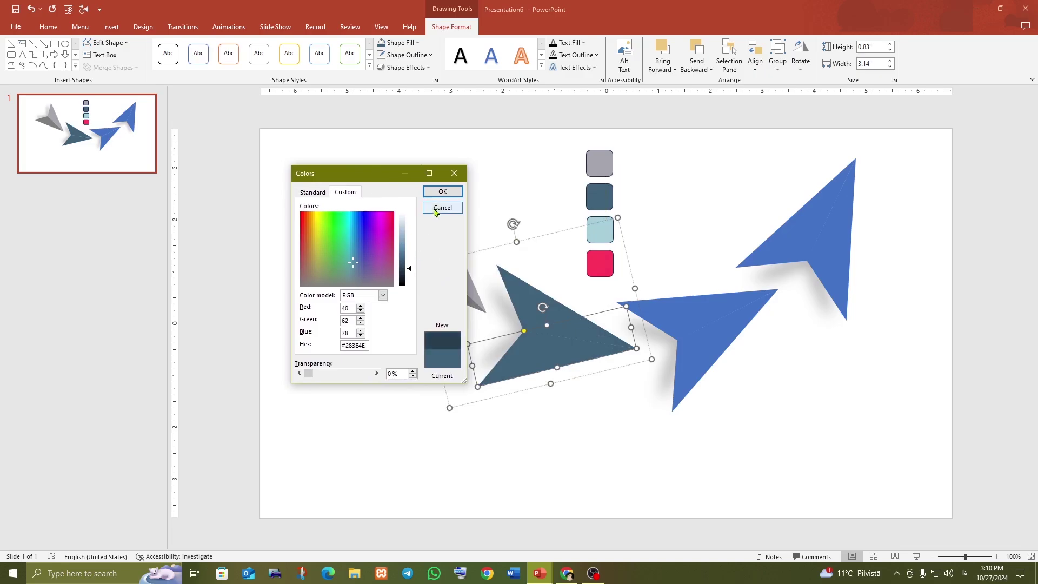
click(441, 193)
click(620, 399)
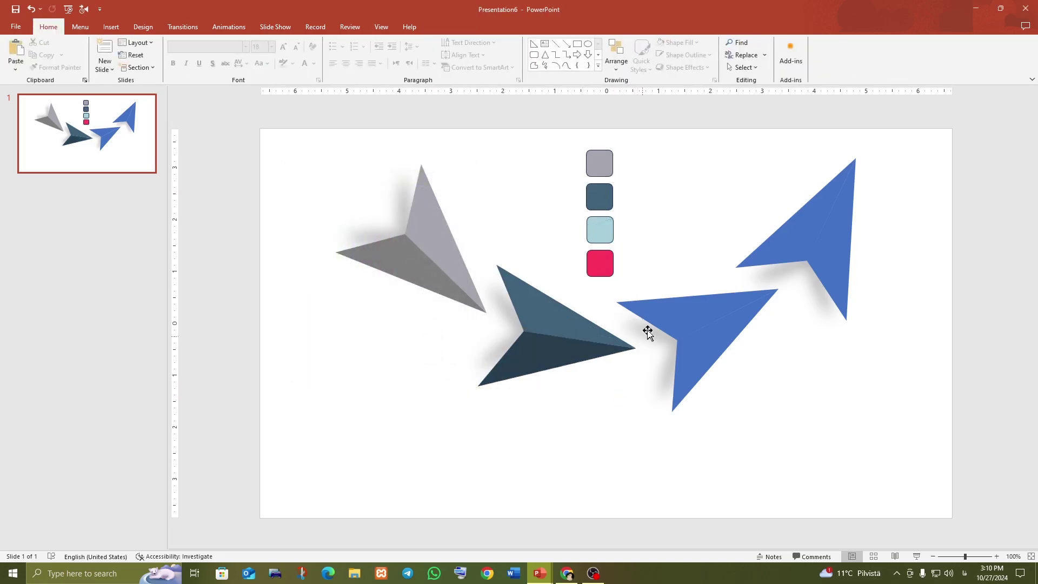
click(672, 309)
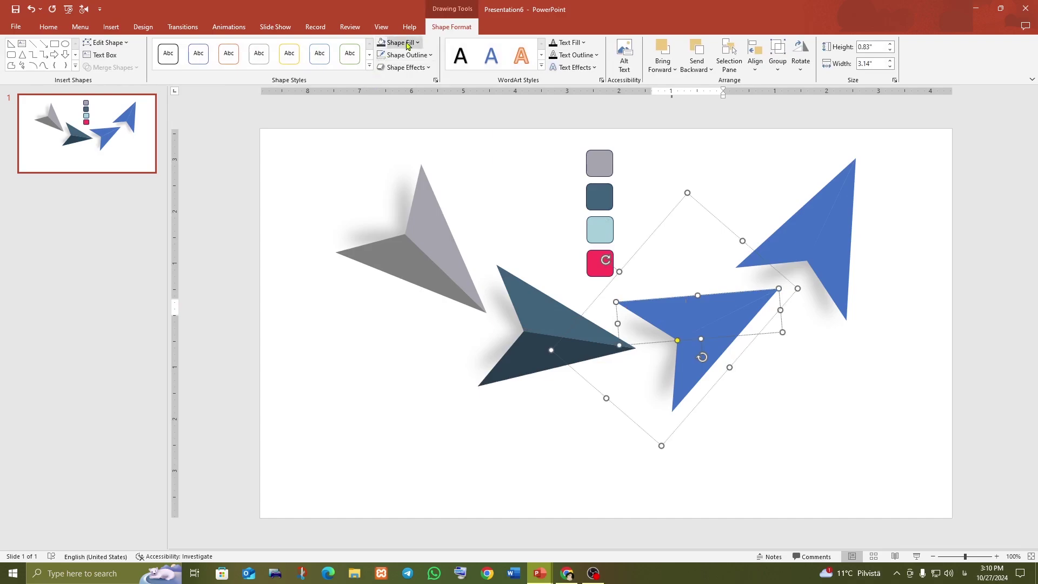
Colour the third plane light blue from the swatch, darkening one facet to teal #448D9E
click(406, 43)
click(410, 186)
click(600, 224)
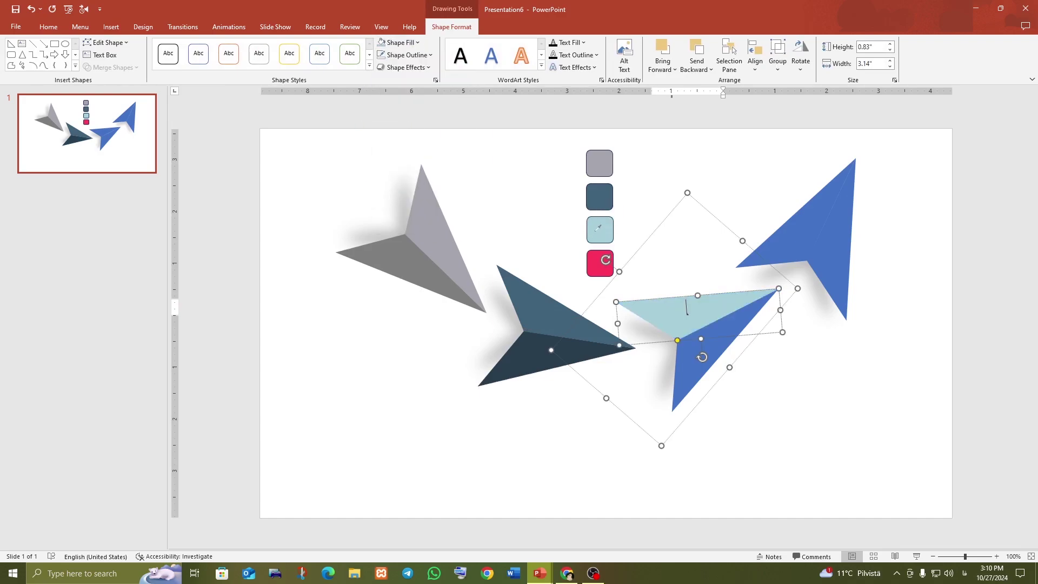
click(710, 348)
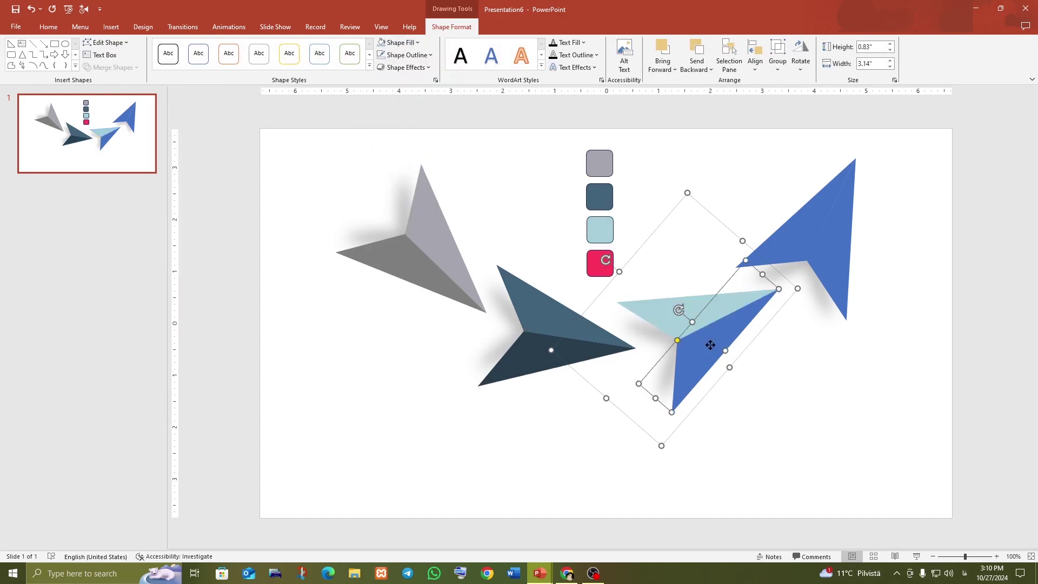
click(382, 42)
click(406, 42)
click(418, 173)
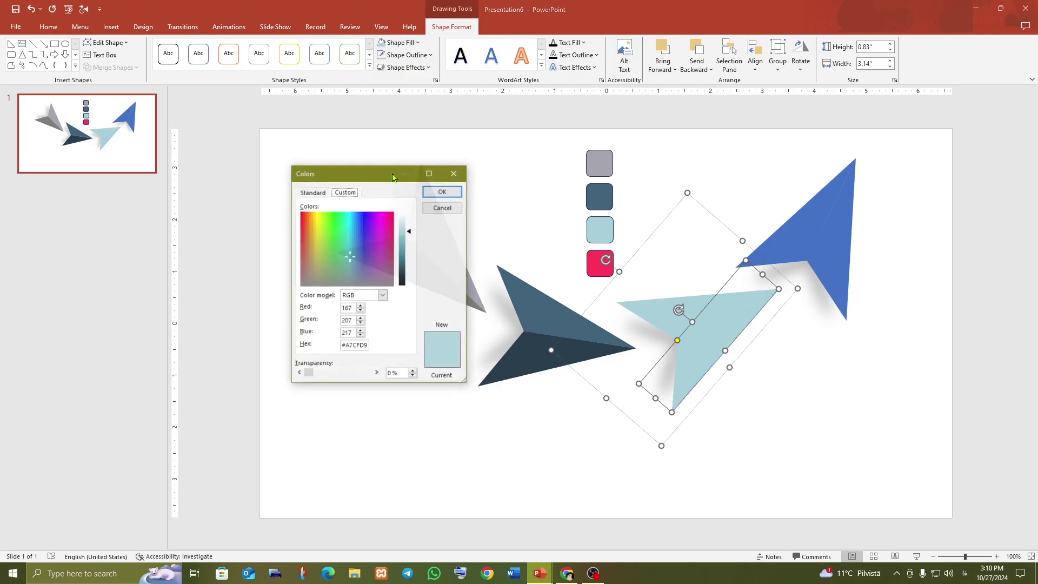
drag(408, 238, 408, 257)
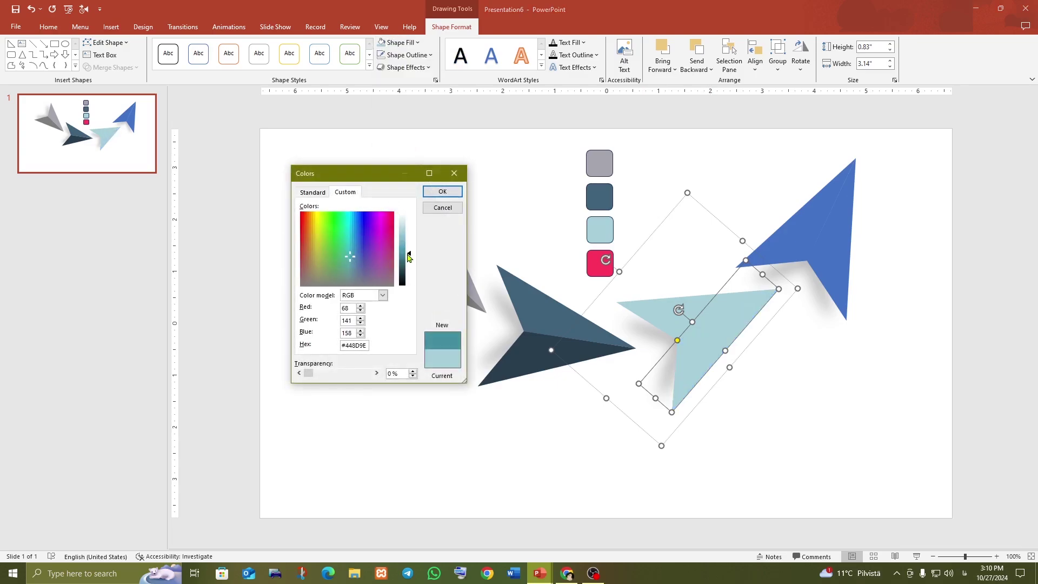
click(442, 191)
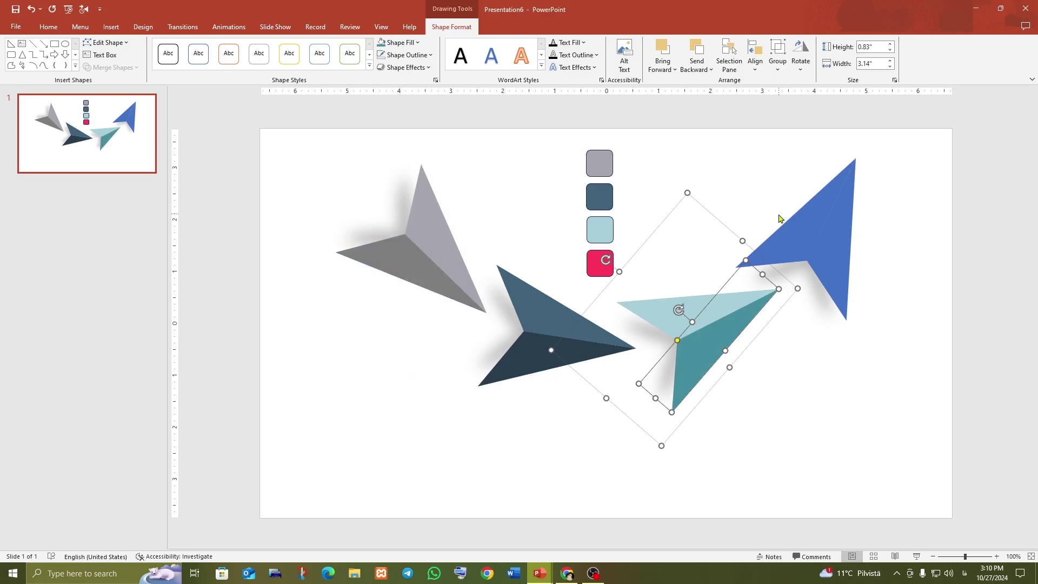
Colour the fourth plane pink from the swatch, darkening one facet to dark red #A4001F
click(808, 227)
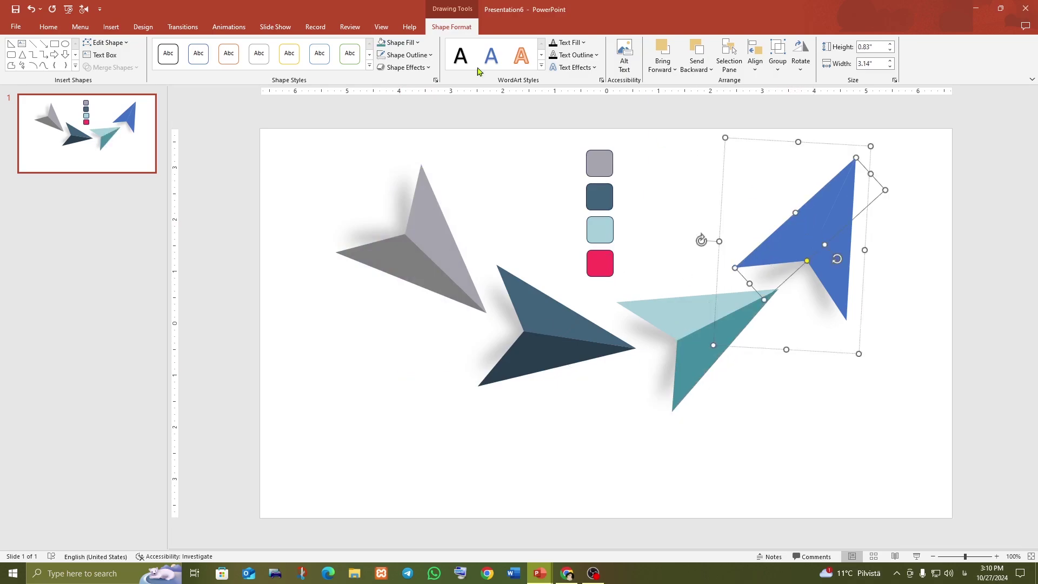
click(403, 43)
click(410, 186)
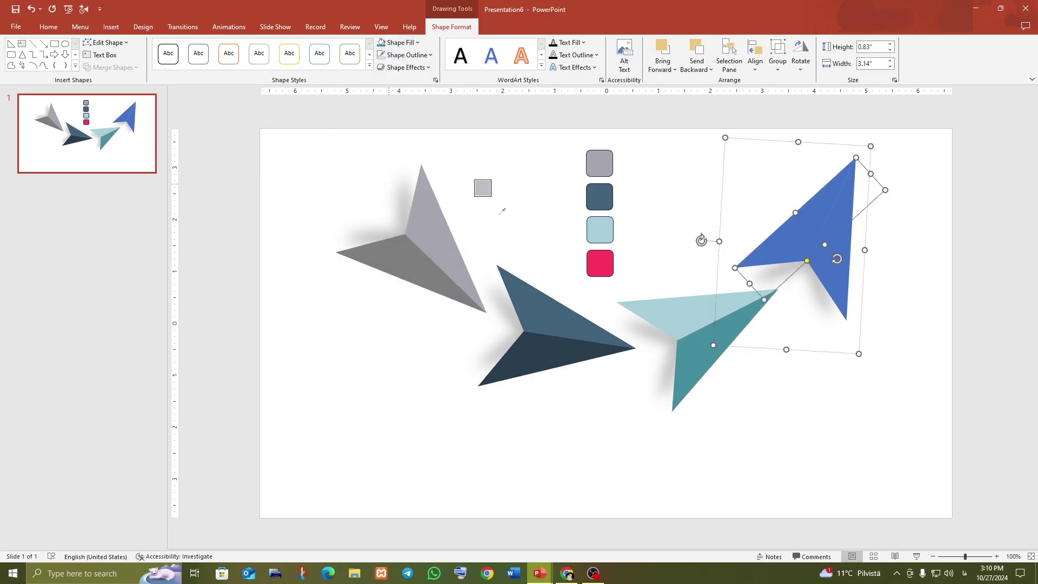
click(600, 262)
click(837, 281)
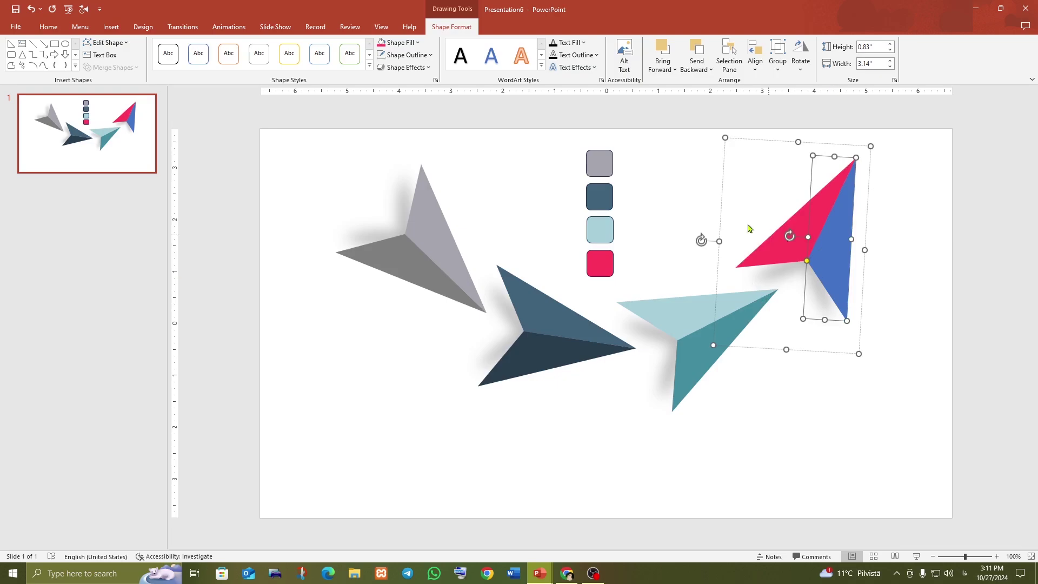
click(381, 43)
click(416, 43)
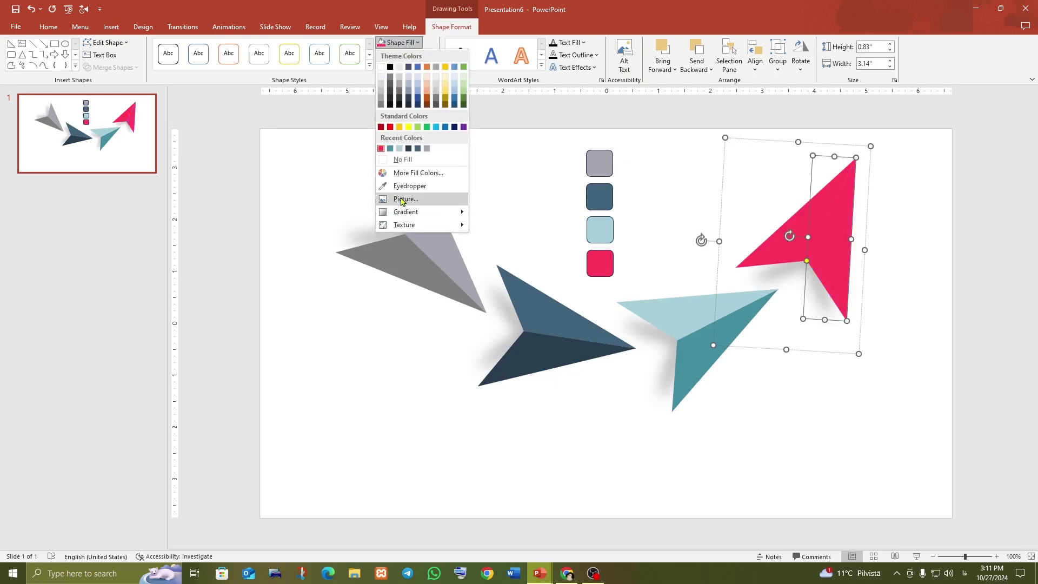
click(403, 173)
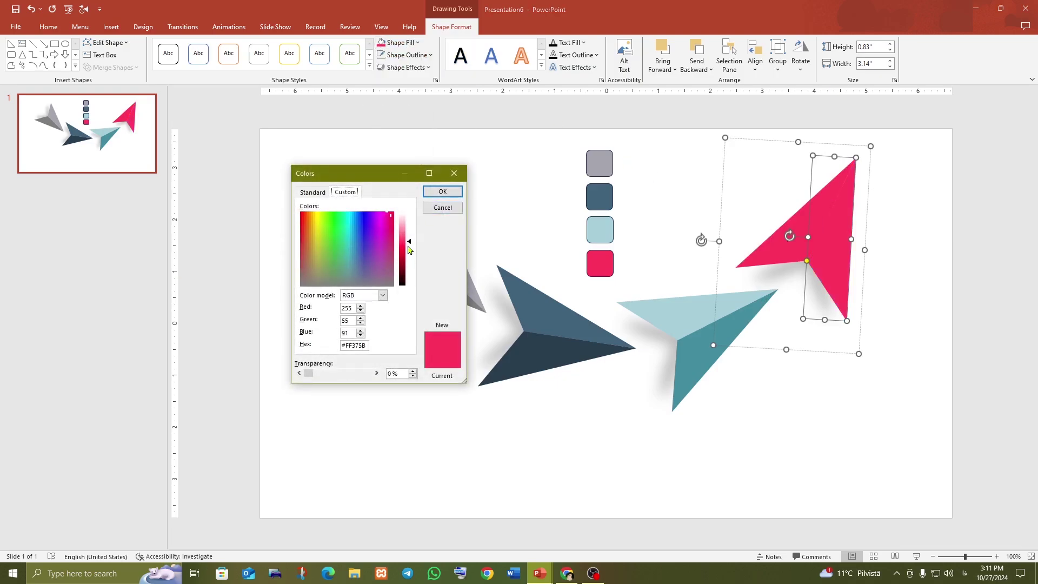
drag(408, 249, 407, 264)
click(443, 192)
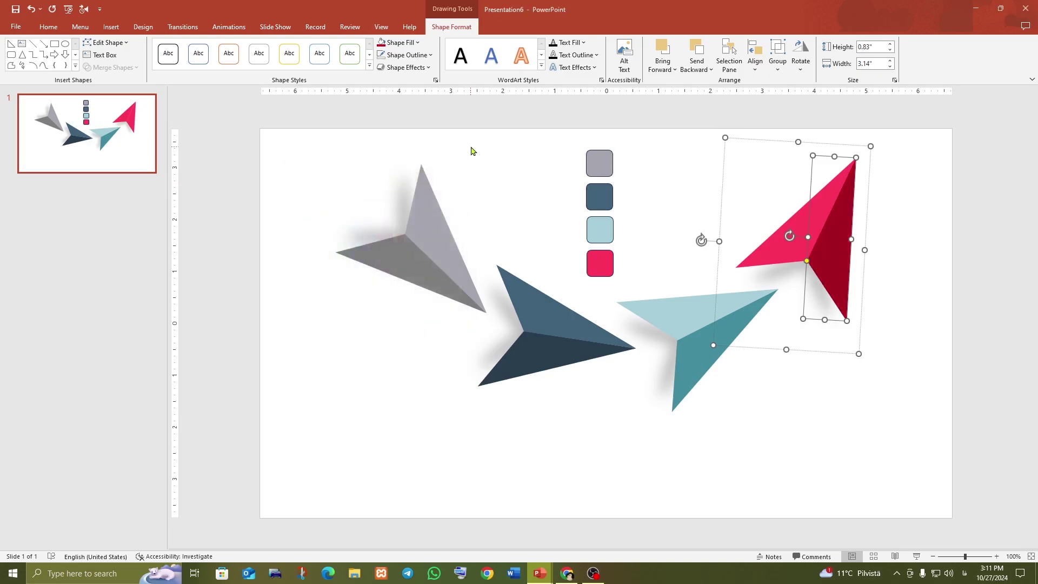
click(471, 148)
click(601, 204)
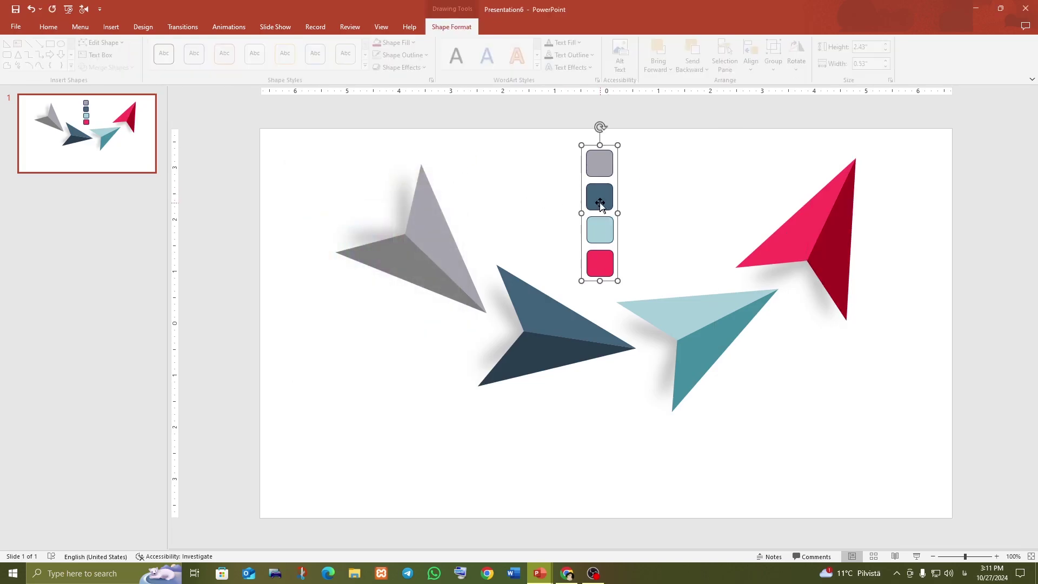
Delete the colour swatches and fill the grey plane's lower facet with a sampled darker grey
key(Delete)
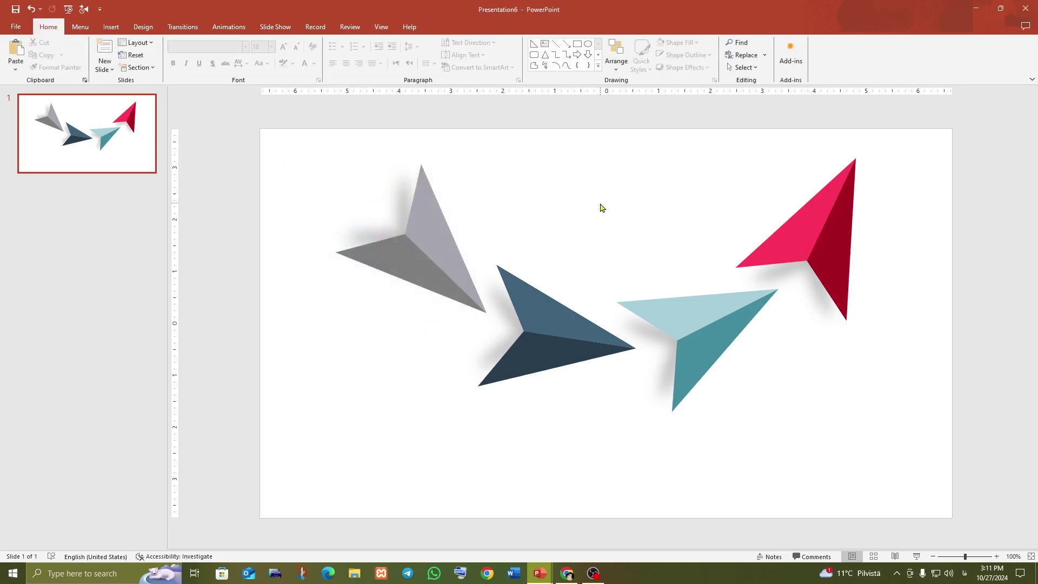
click(435, 247)
click(389, 252)
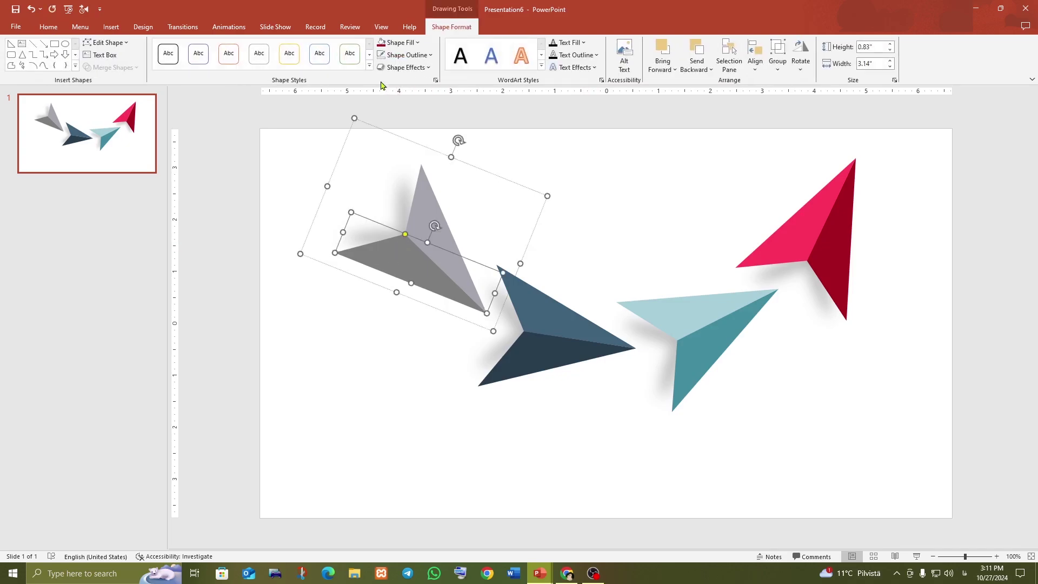
click(399, 46)
click(397, 186)
click(448, 215)
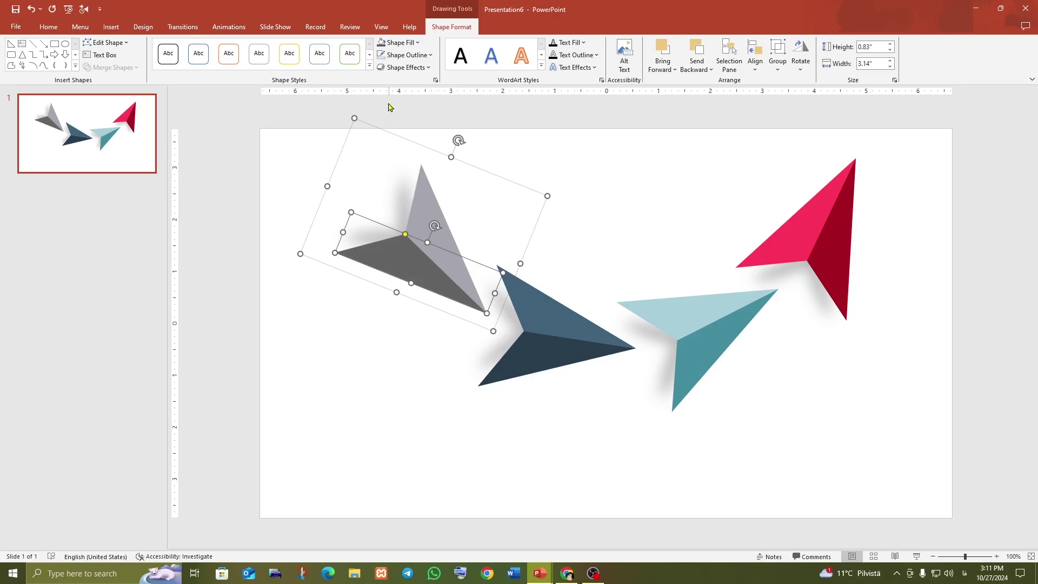
Set the grey plane's lower facet to #747482 (116,116,130) via the custom colour picker
click(399, 44)
click(397, 186)
click(447, 192)
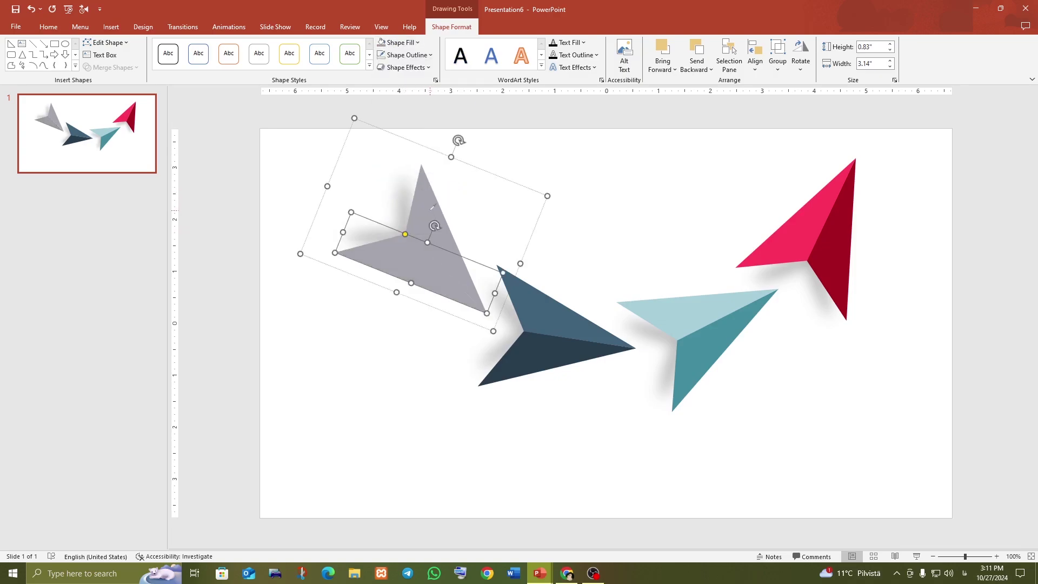
click(395, 45)
click(395, 172)
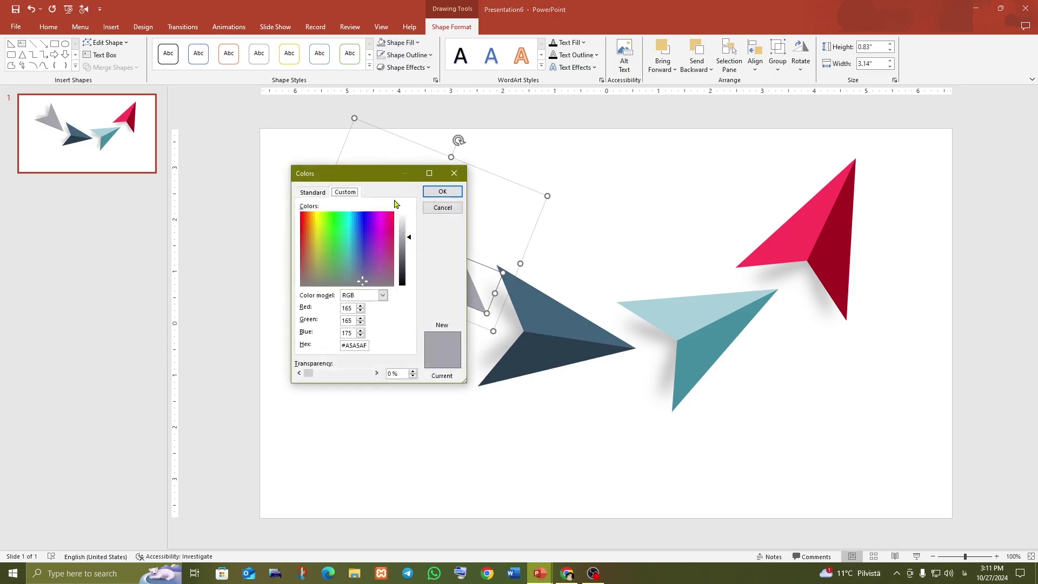
drag(376, 176, 304, 158)
drag(335, 219, 335, 233)
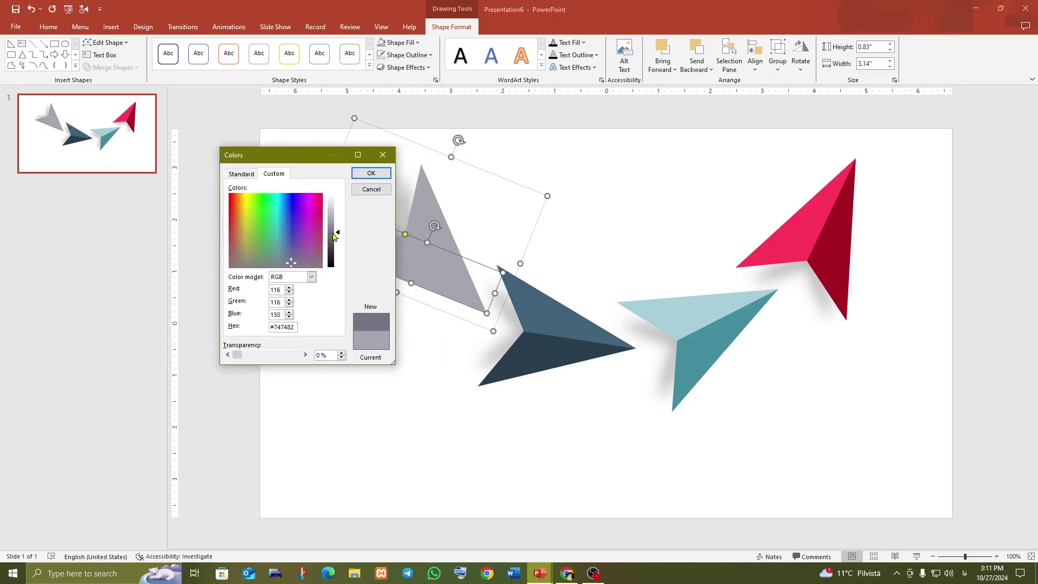
click(364, 177)
click(593, 162)
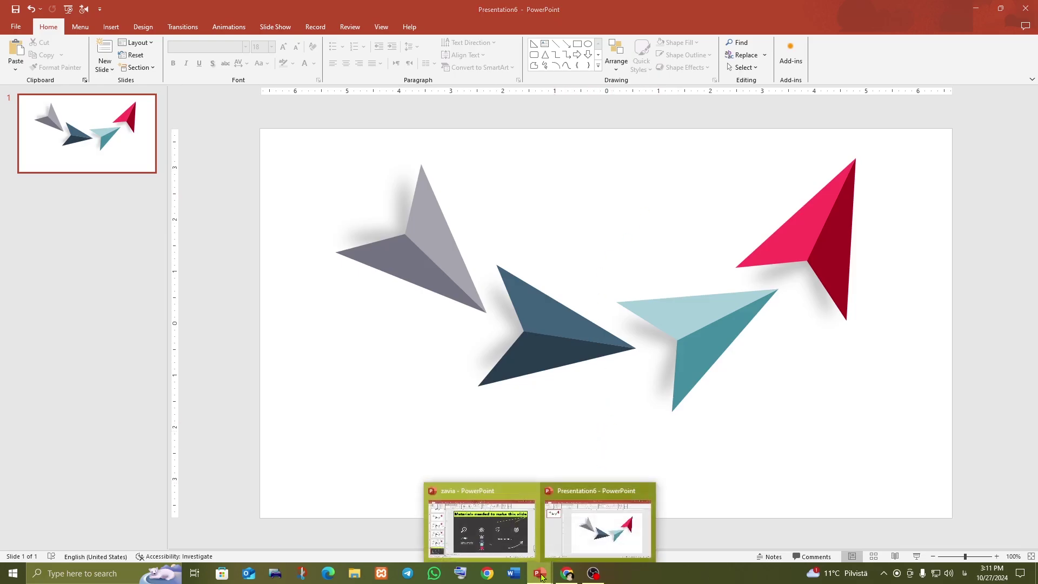
Copy the dotted curved arrow from the materials presentation and paste it into Presentation6
click(498, 537)
click(739, 473)
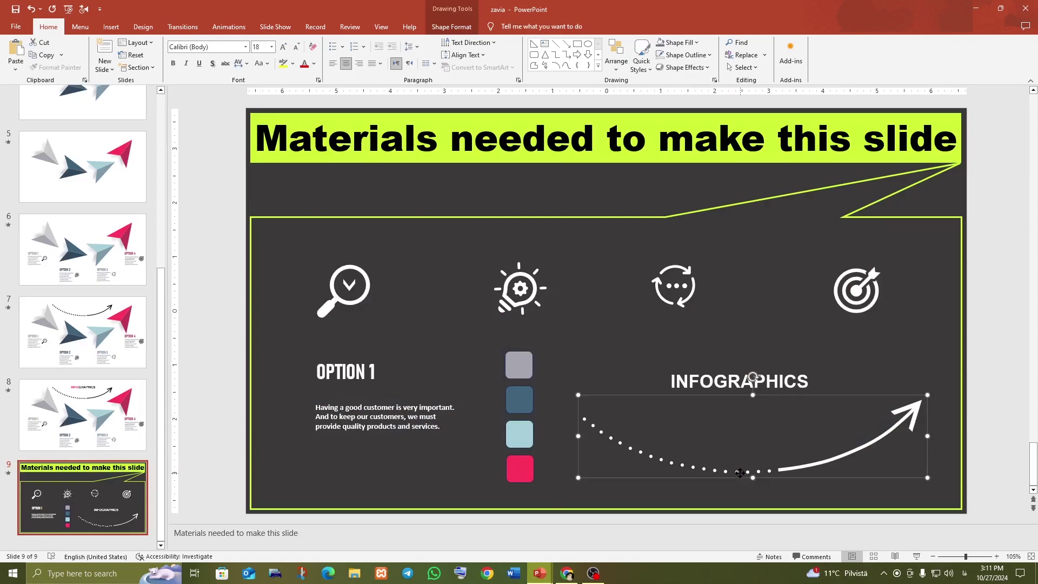
right_click(741, 476)
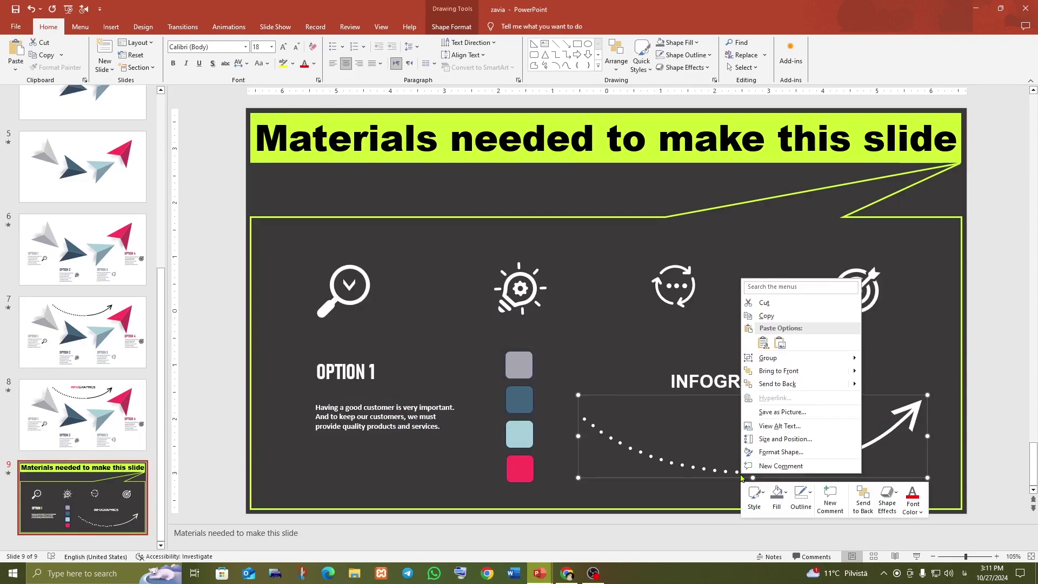
key(Escape)
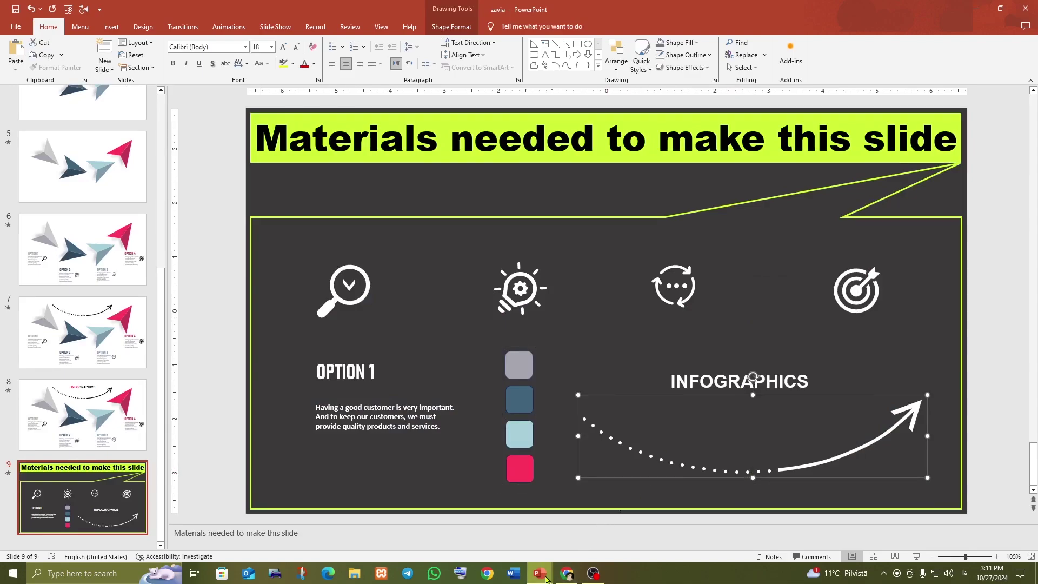
click(597, 545)
key(ctrl+v)
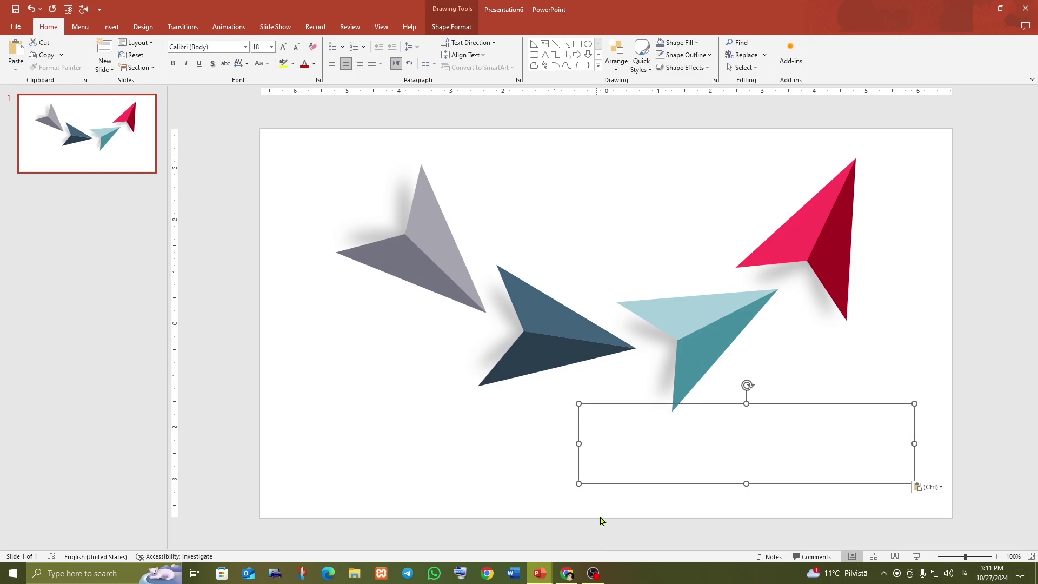
click(668, 491)
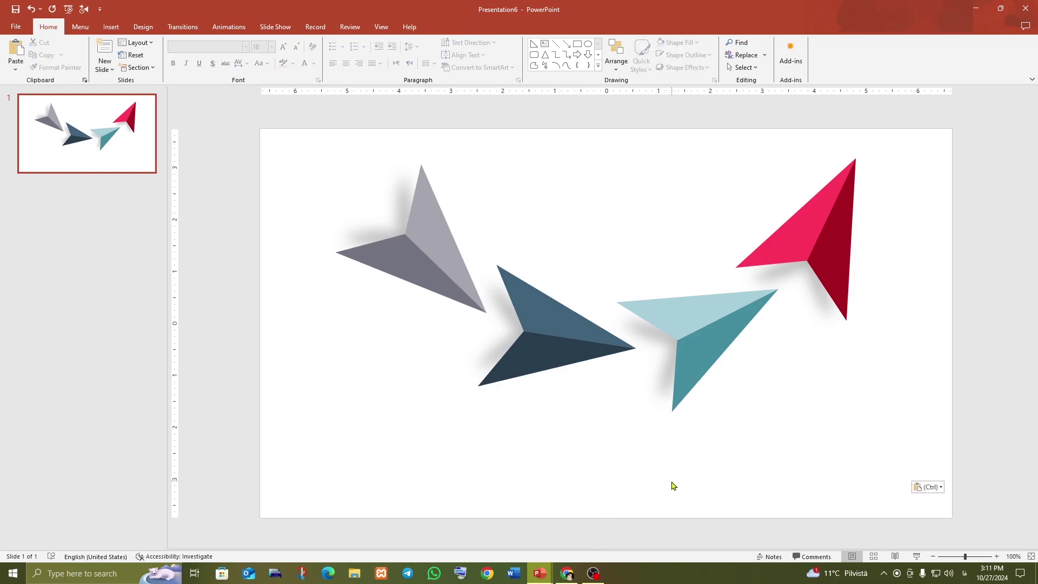
Move the dotted arrow above the grey plane and give it a black outline
click(909, 419)
drag(892, 407, 735, 157)
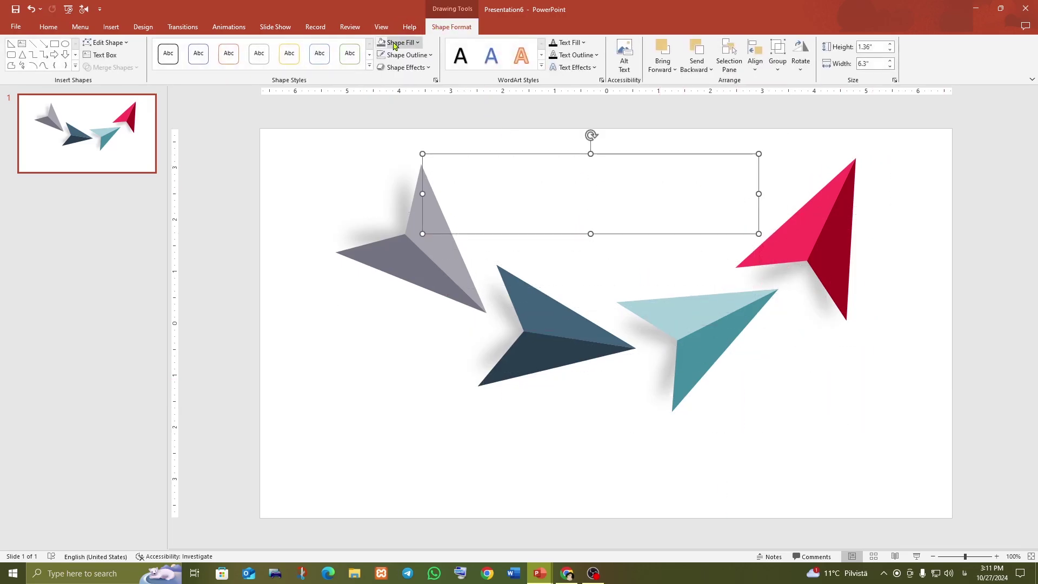
click(397, 42)
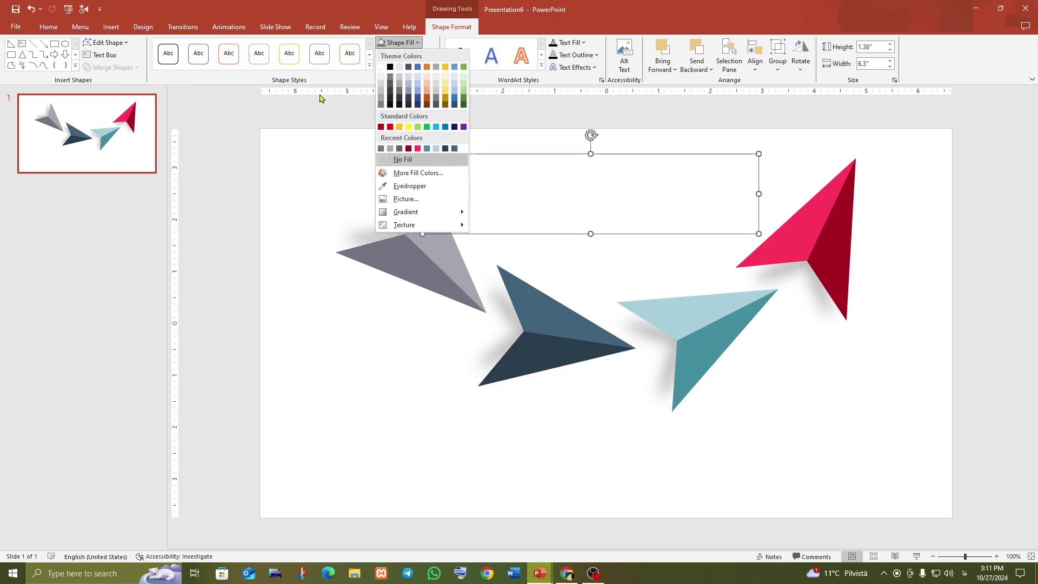
key(Escape)
click(405, 55)
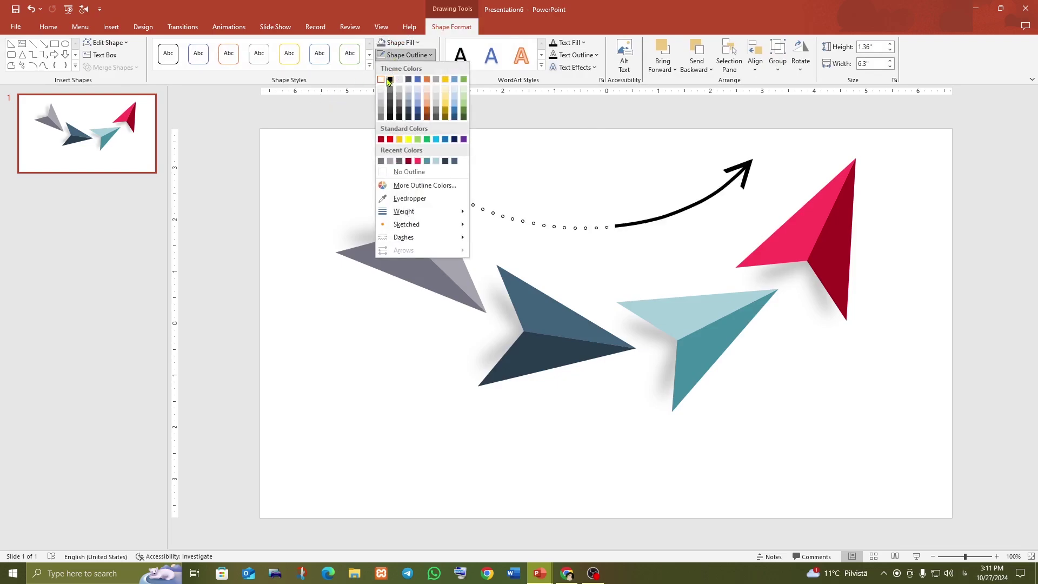
click(390, 80)
Nudge the dotted curved arrow slightly right and down
drag(602, 158, 628, 153)
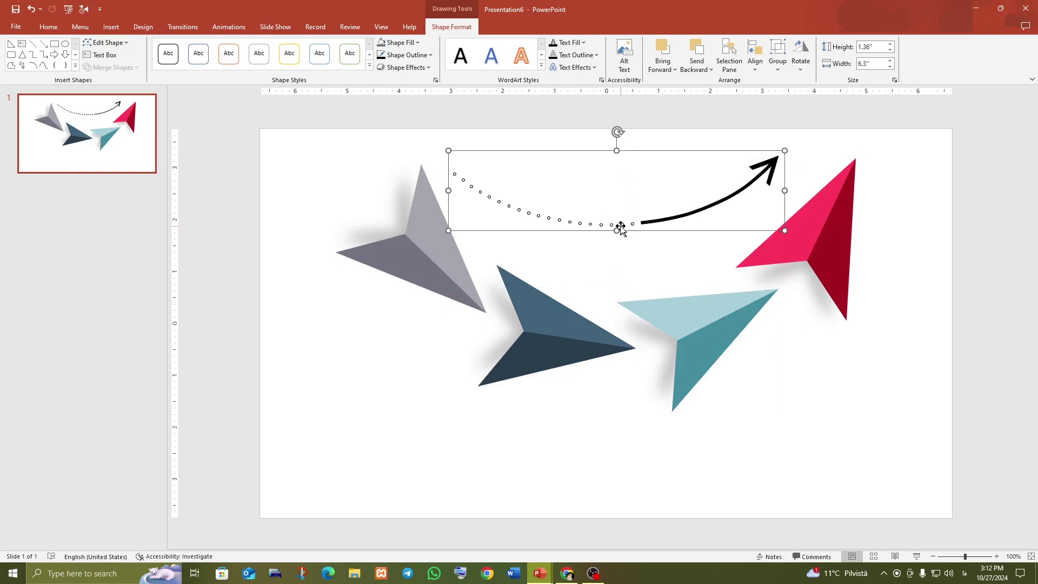
drag(625, 232, 630, 234)
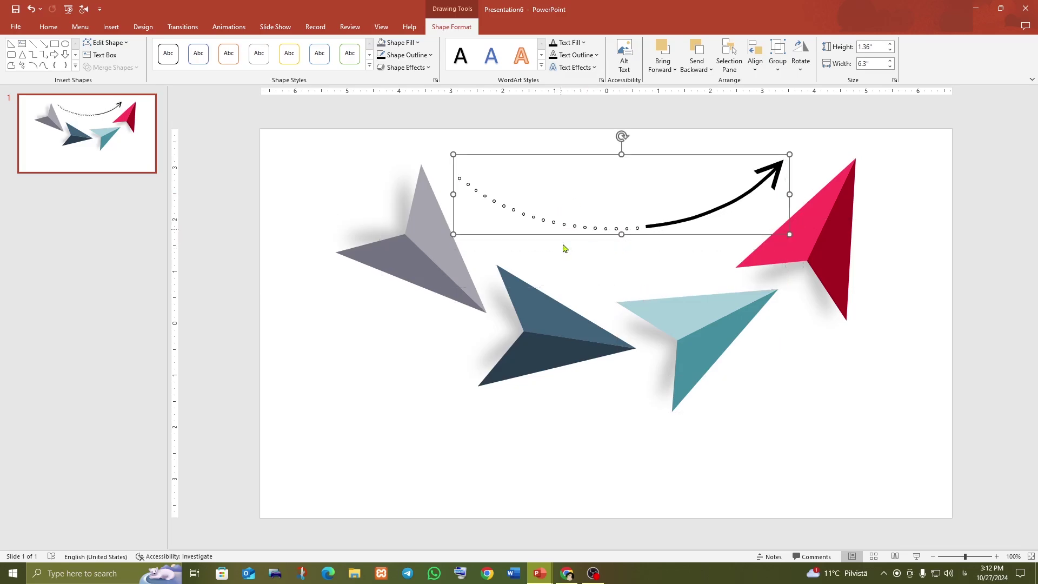
click(582, 506)
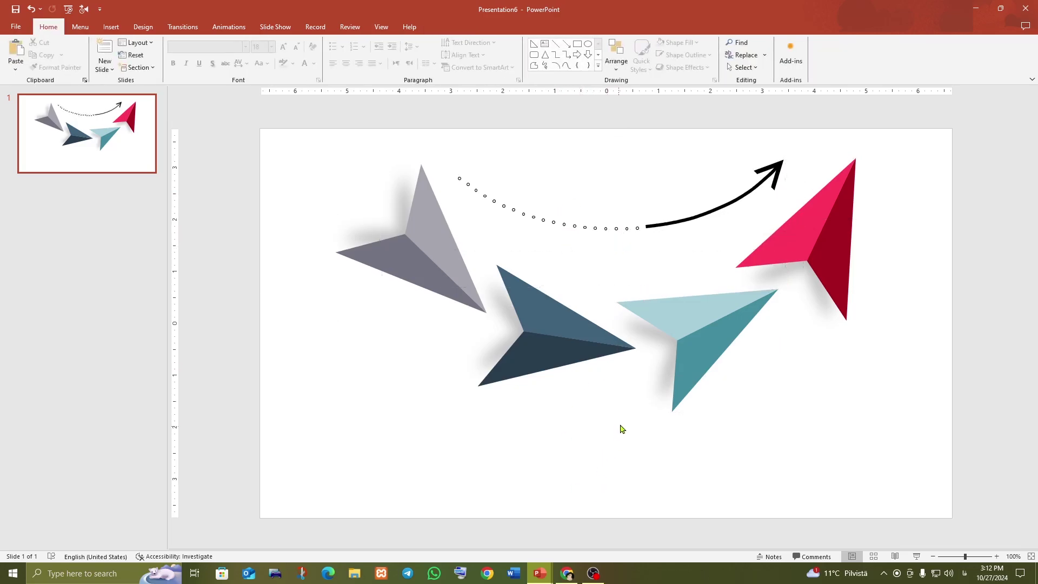
ctrl+scroll(621, 424, down, 2)
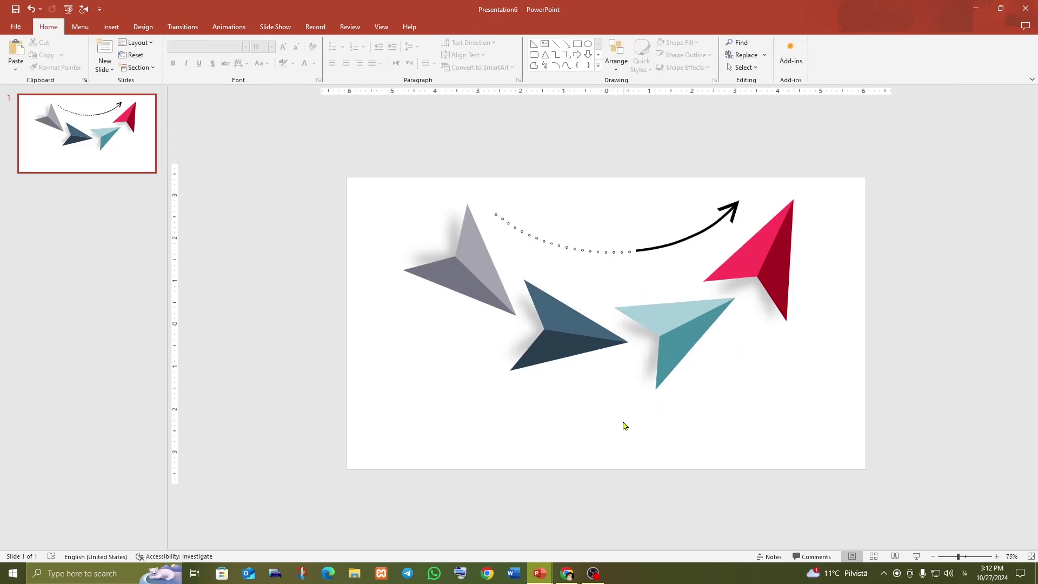
Draw a large oval and move it up over the dotted arrow
click(597, 66)
click(587, 56)
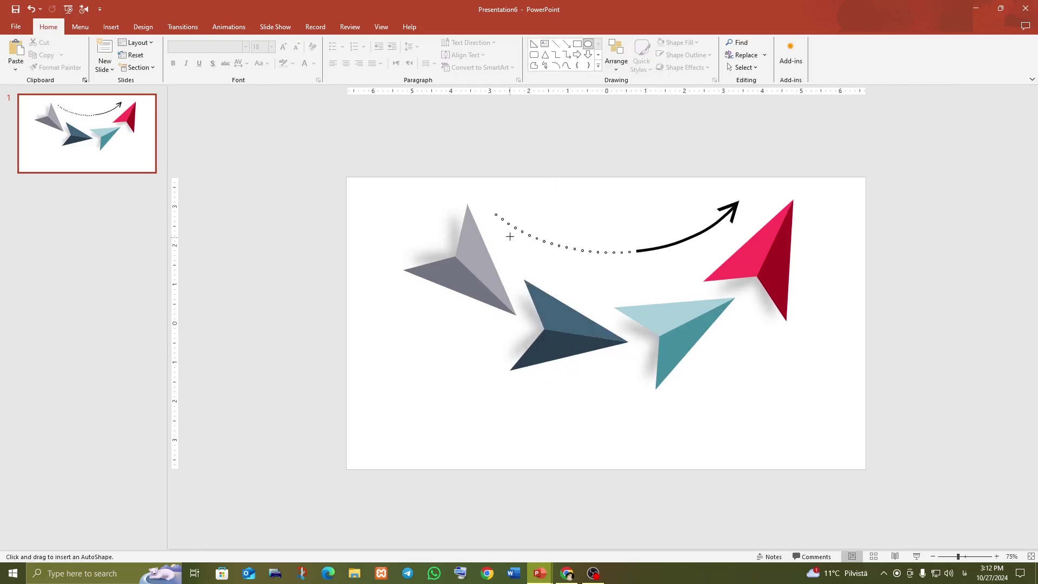
mouse_move(499, 215)
mouse_down()
mouse_move(798, 504)
mouse_move(880, 536)
mouse_up()
mouse_move(746, 463)
mouse_down()
mouse_move(639, 201)
mouse_move(668, 124)
mouse_up()
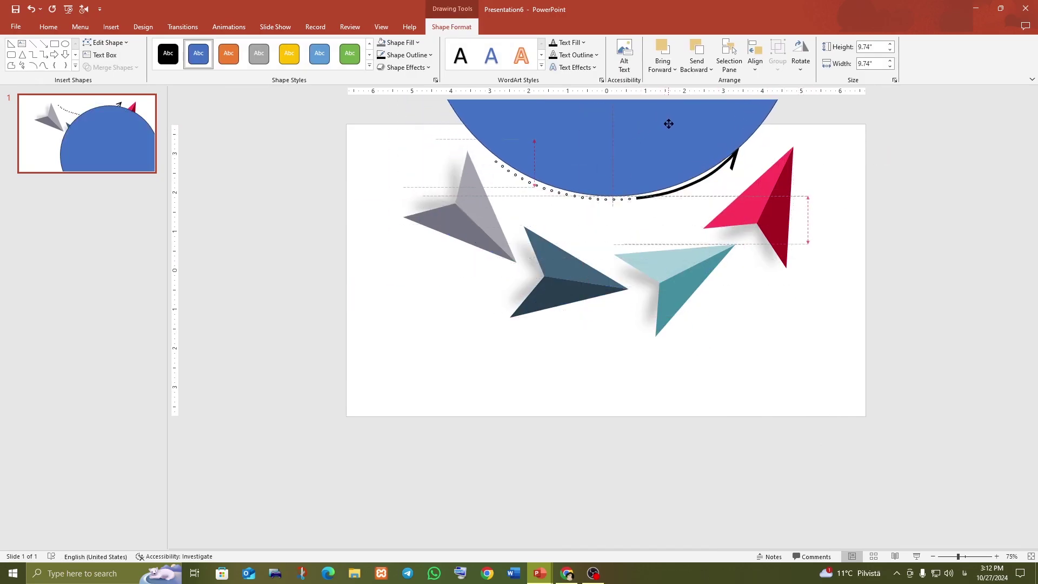
scroll(640, 229, up, 2)
scroll(637, 279, up, 2)
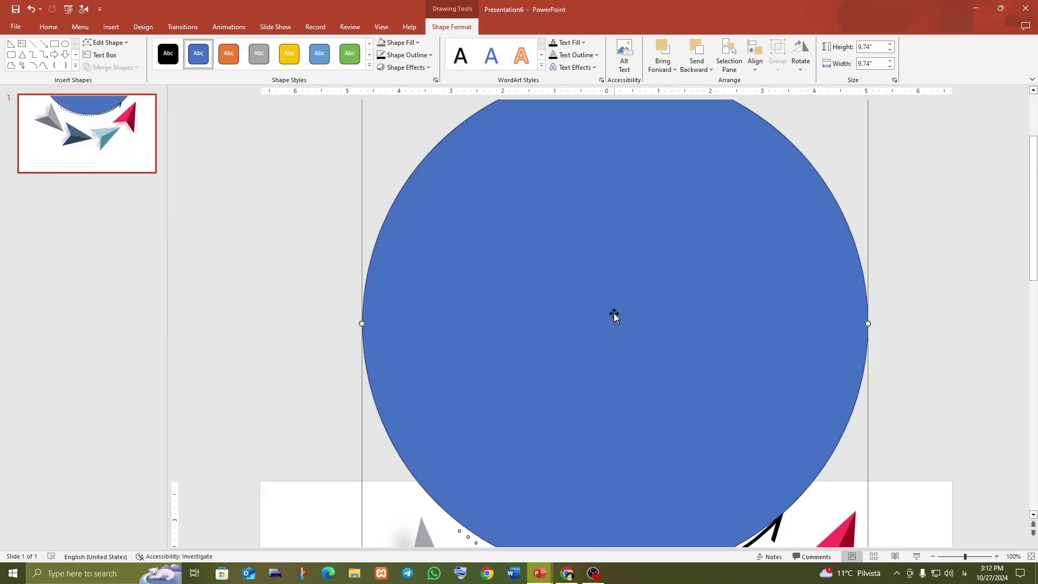
scroll(614, 317, down, 4)
scroll(614, 313, down, 1)
drag(623, 234, 623, 242)
Send the circle to the back, fill it white and remove its outline
right_click(625, 246)
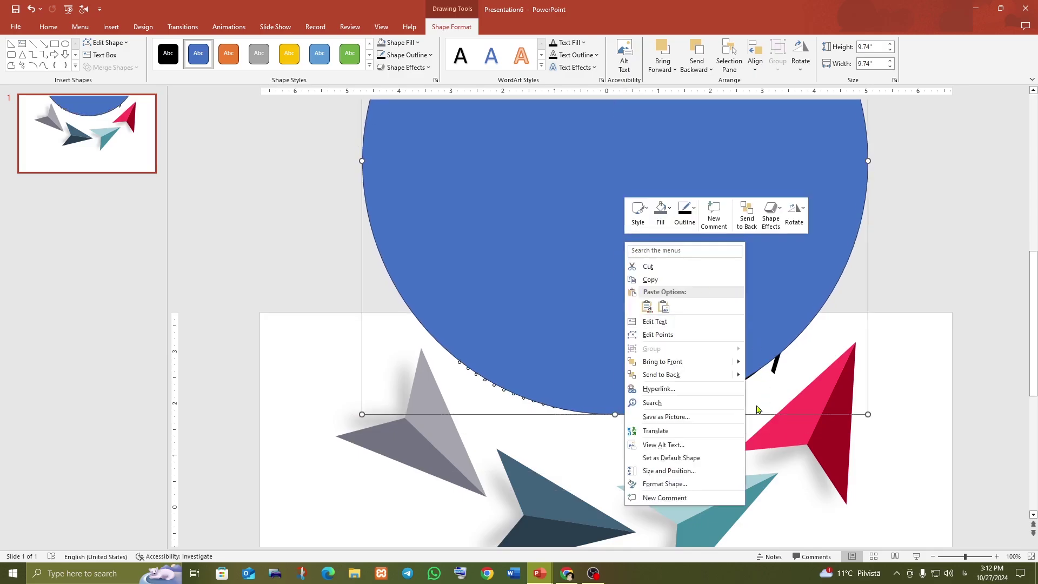
click(757, 374)
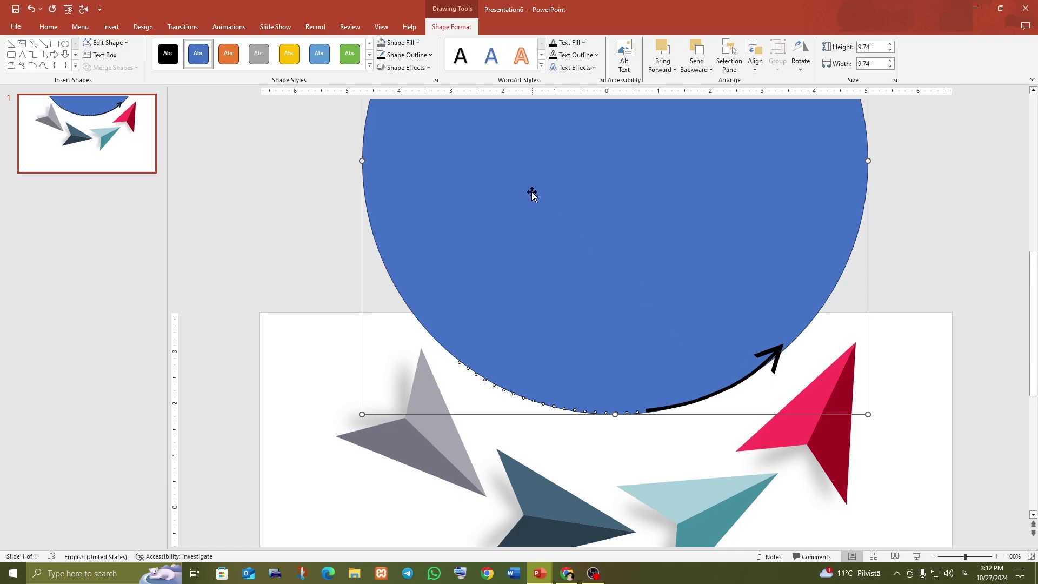
click(340, 165)
click(428, 161)
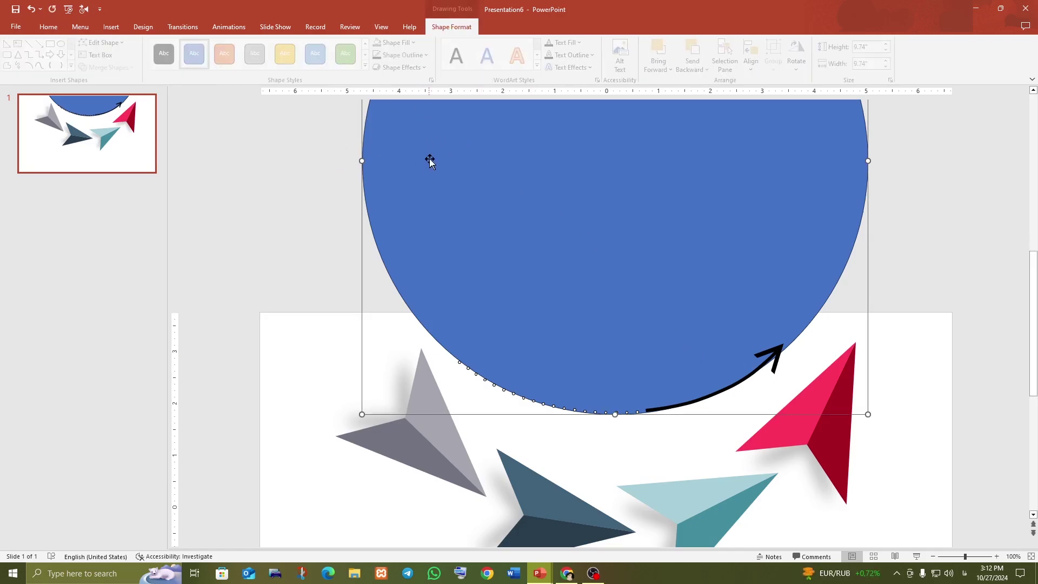
click(398, 42)
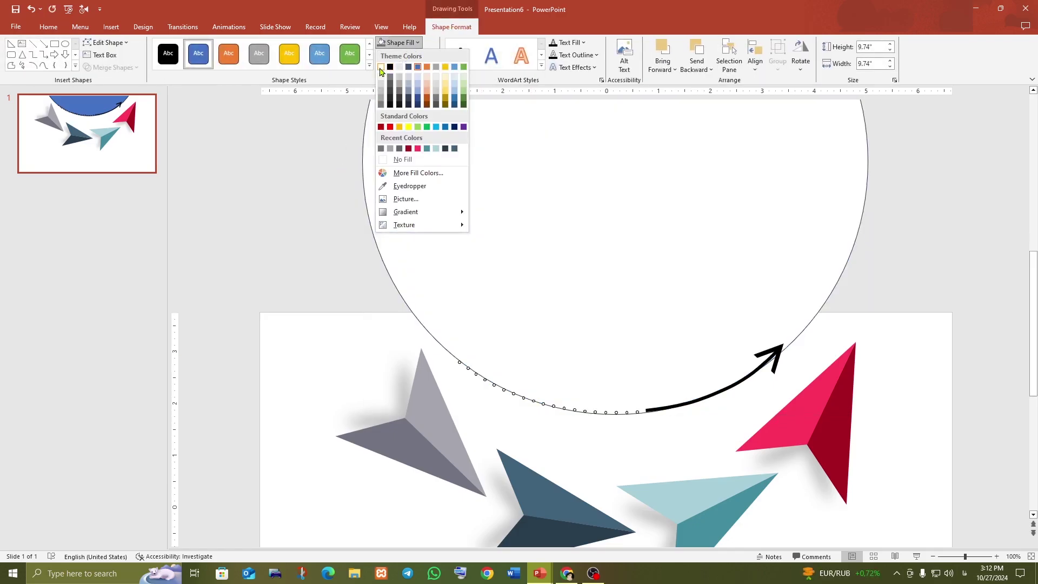
click(380, 67)
click(403, 54)
click(385, 174)
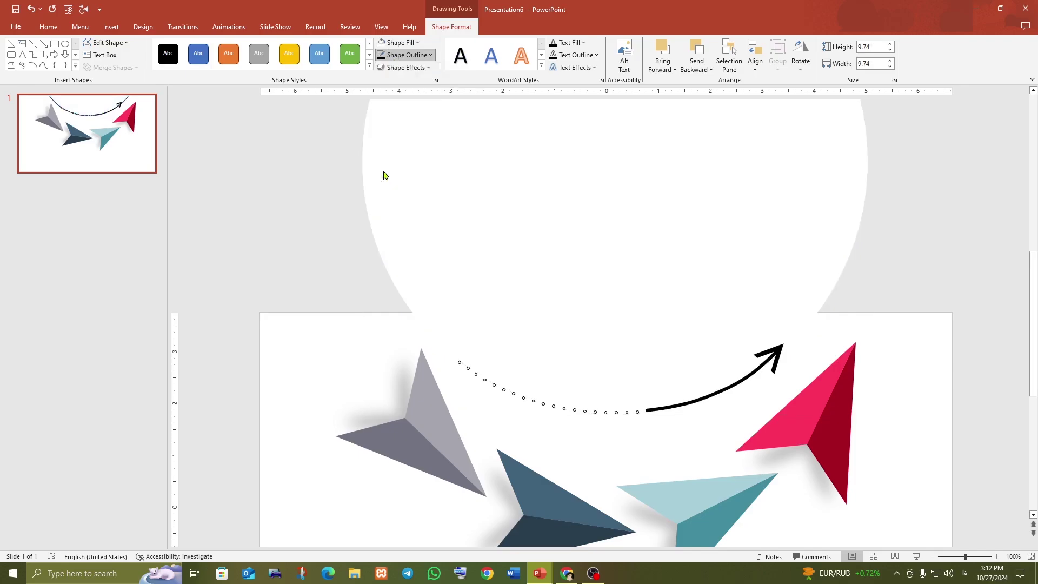
click(747, 380)
Group the white circle with the dotted arrow and rotate the group clockwise
click(670, 268)
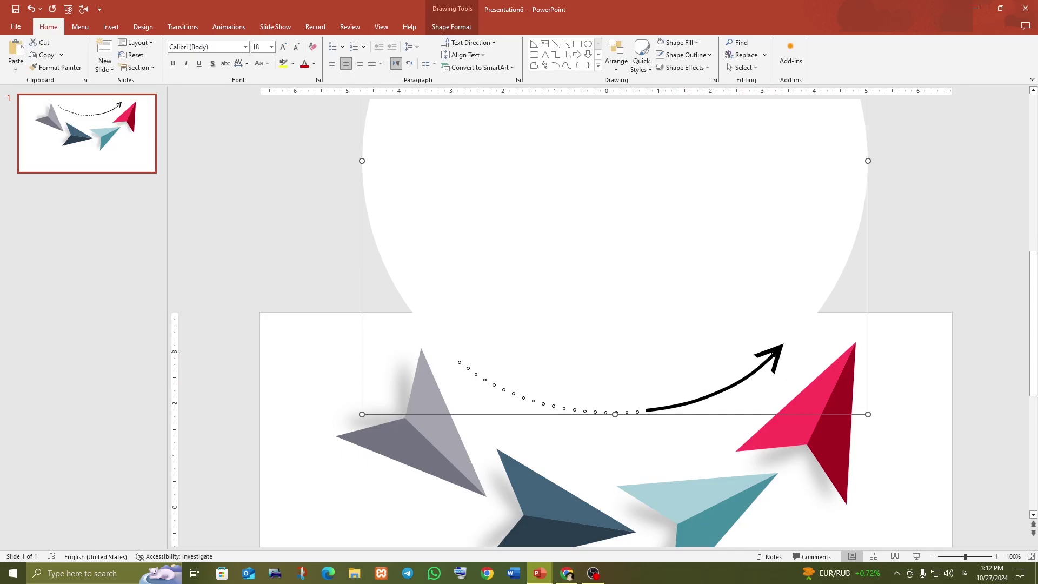
click(776, 353)
right_click(775, 353)
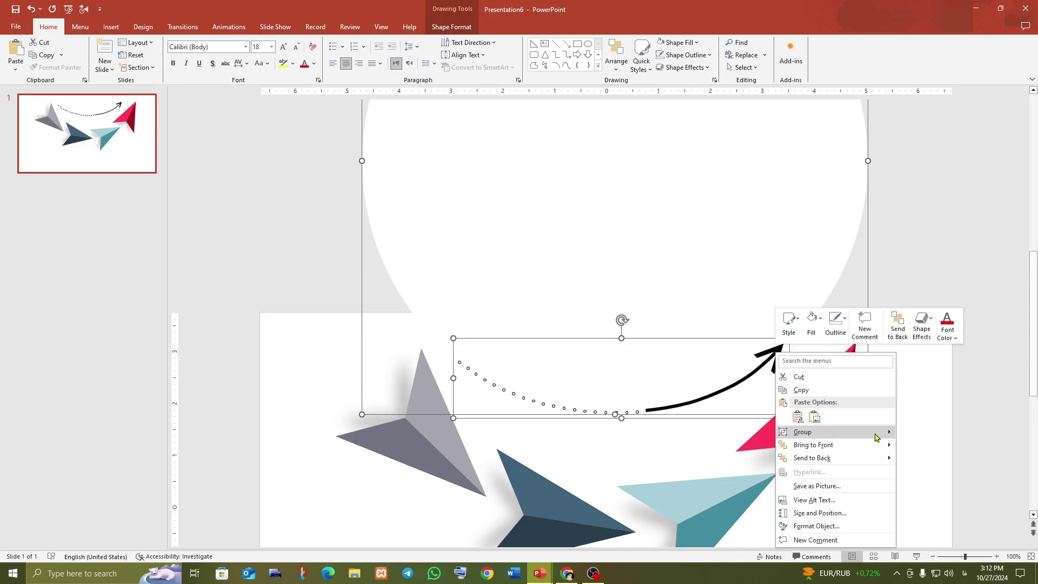
mouse_move(835, 431)
click(907, 436)
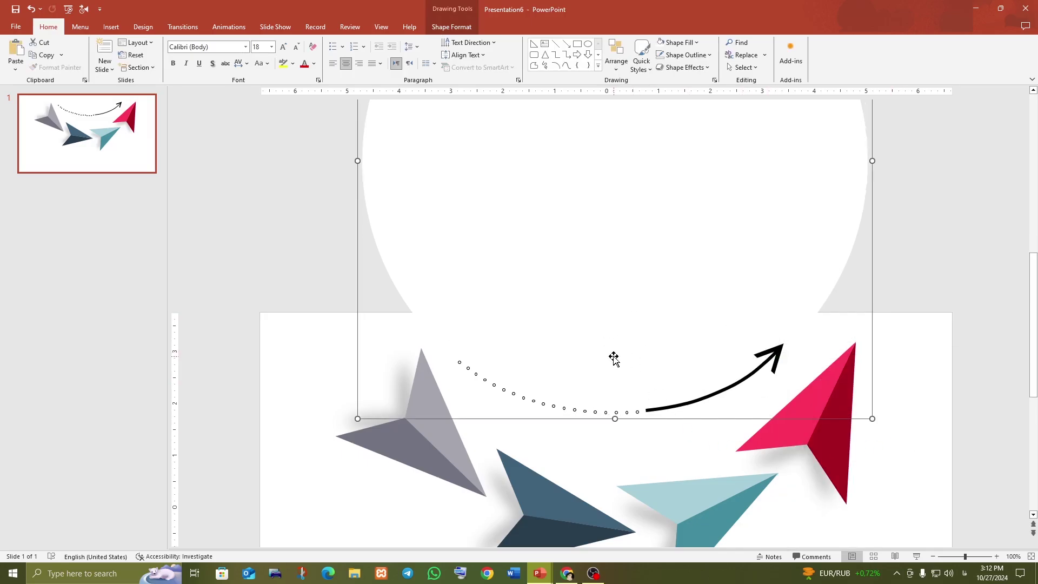
ctrl+scroll(614, 356, down, 5)
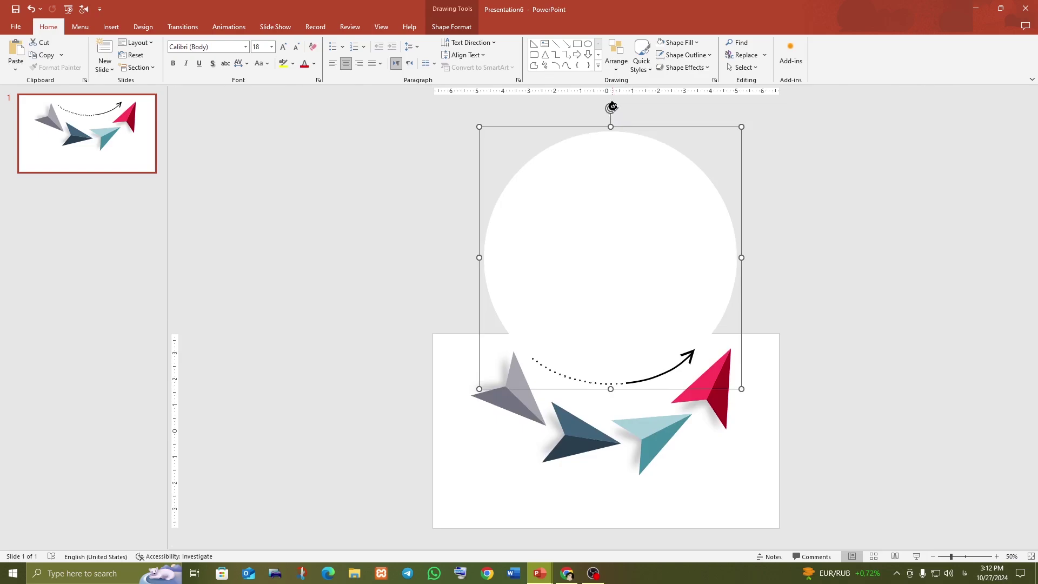
mouse_move(612, 106)
mouse_down()
mouse_move(642, 138)
mouse_move(584, 127)
mouse_move(651, 174)
mouse_move(660, 203)
mouse_move(609, 158)
mouse_up()
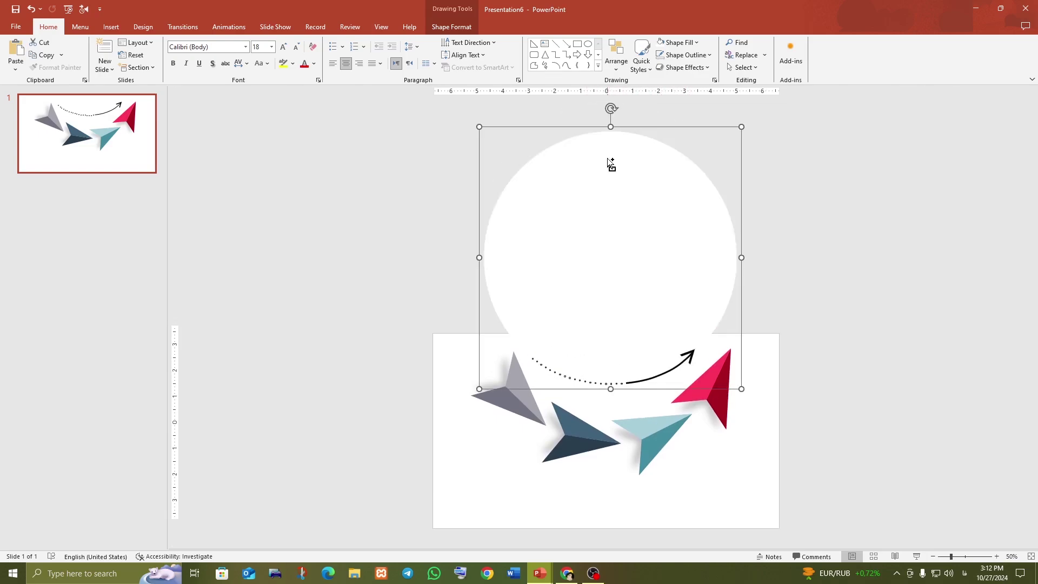
click(831, 250)
ctrl+scroll(638, 343, up, 2)
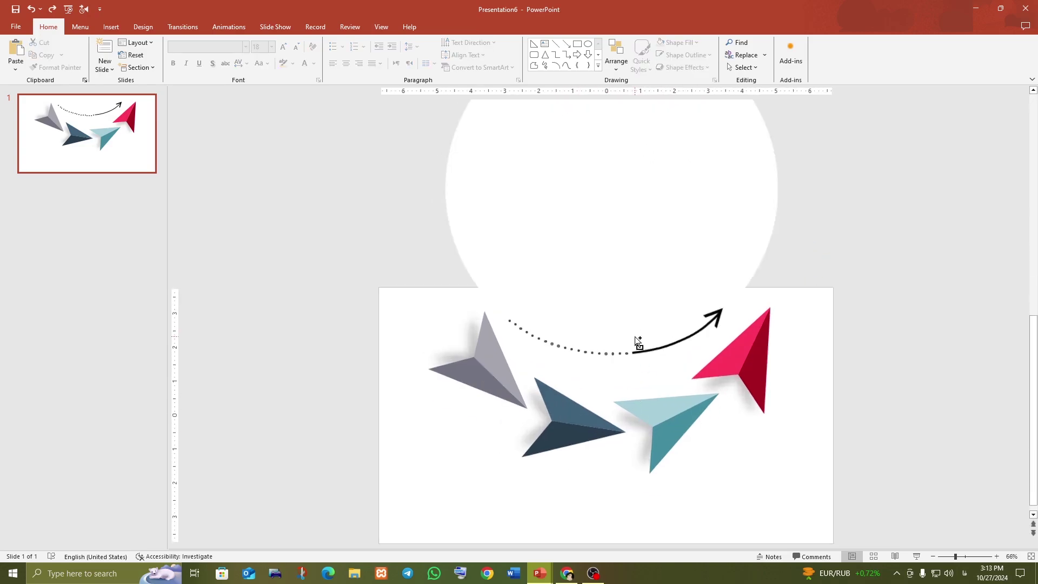
ctrl+scroll(636, 338, up, 3)
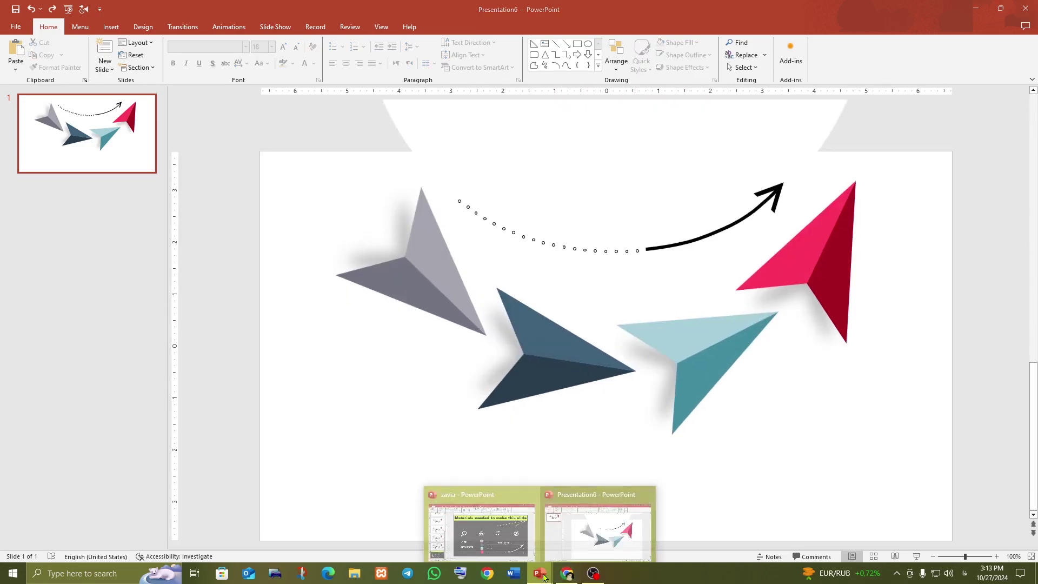
mouse_move(539, 573)
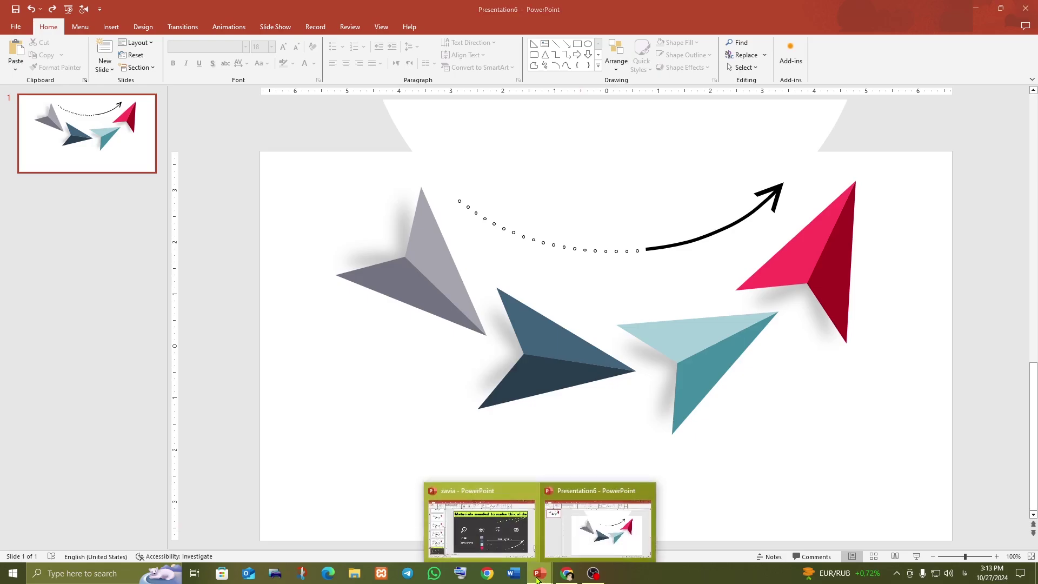
Copy the INFOGRAPHICS title from the zavia file, make it black, and place it above the dotted arrow
click(502, 517)
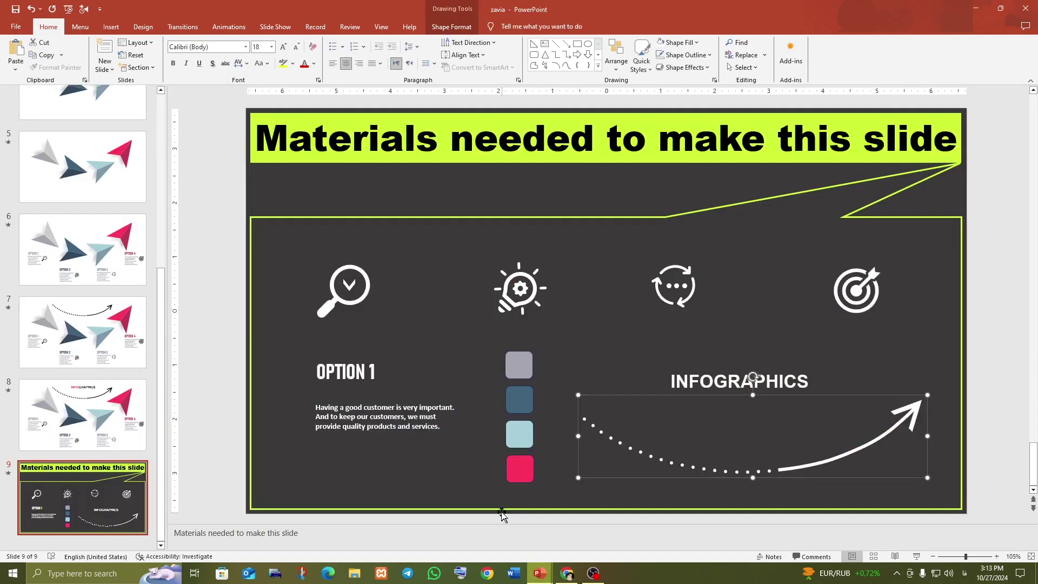
click(737, 373)
right_click(756, 372)
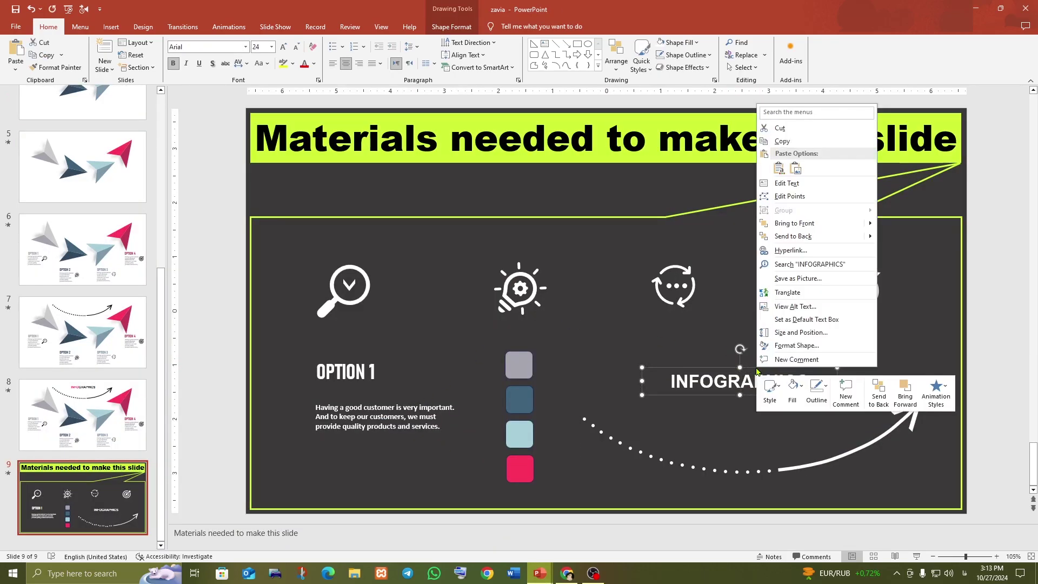
click(782, 141)
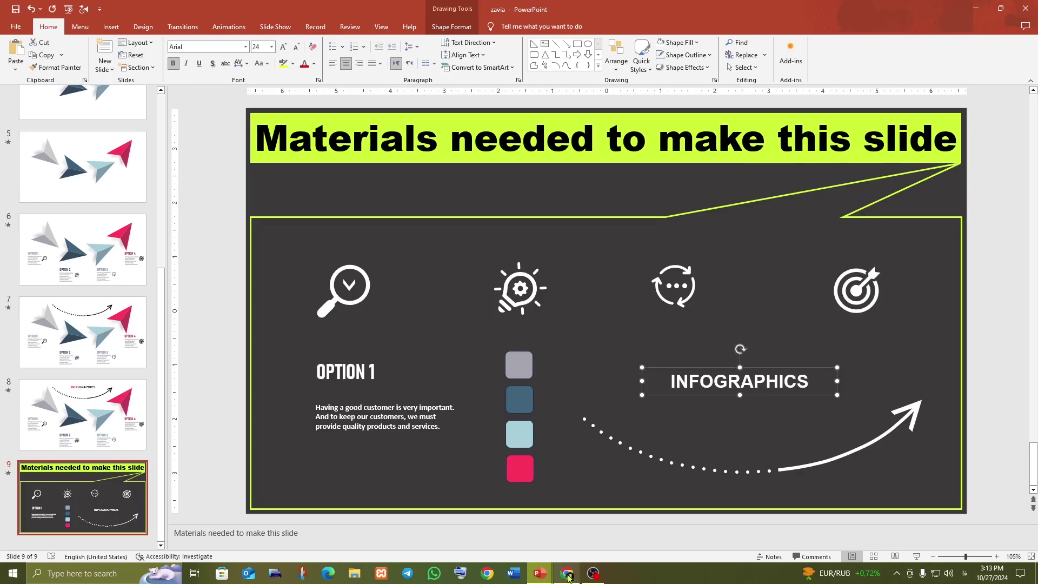
mouse_move(540, 573)
click(599, 516)
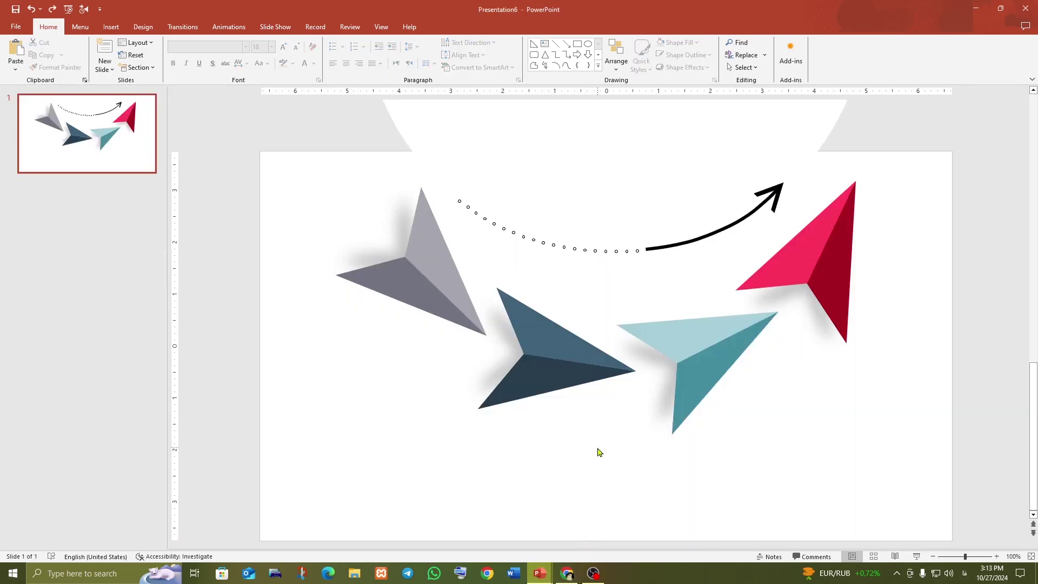
key(ctrl+v)
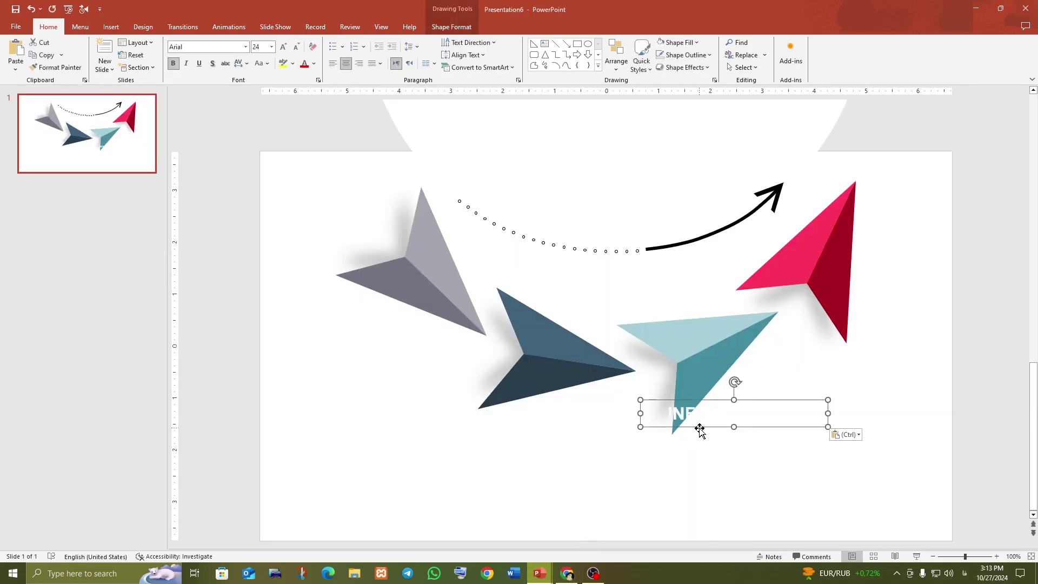
drag(700, 429, 541, 376)
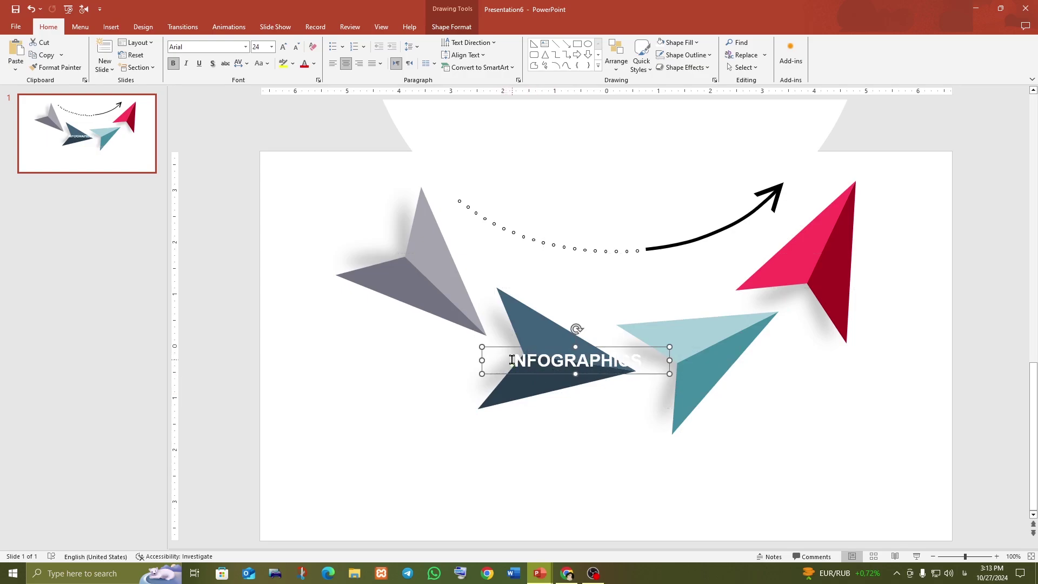
drag(512, 359, 665, 371)
click(314, 63)
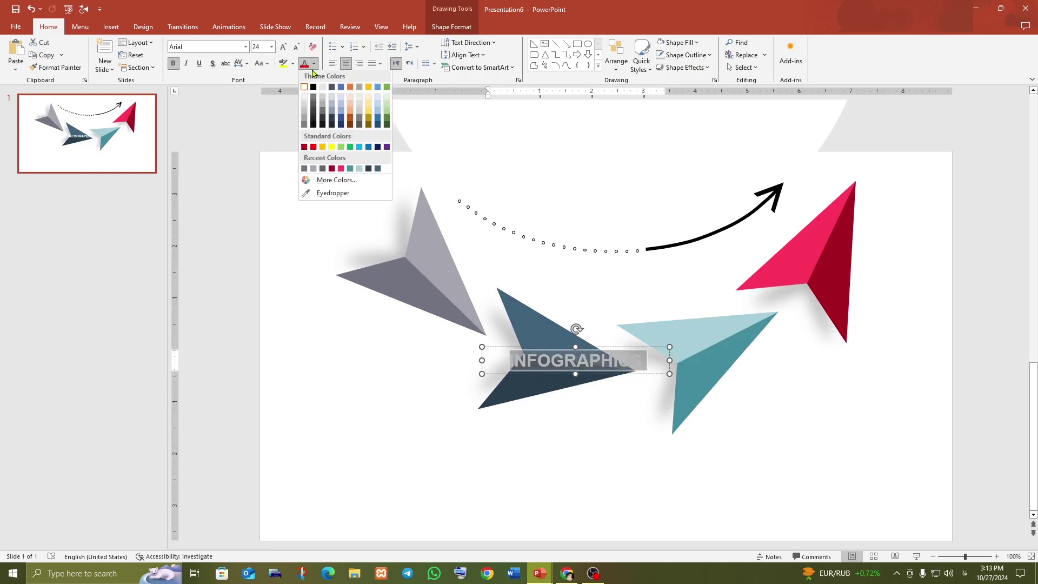
click(316, 93)
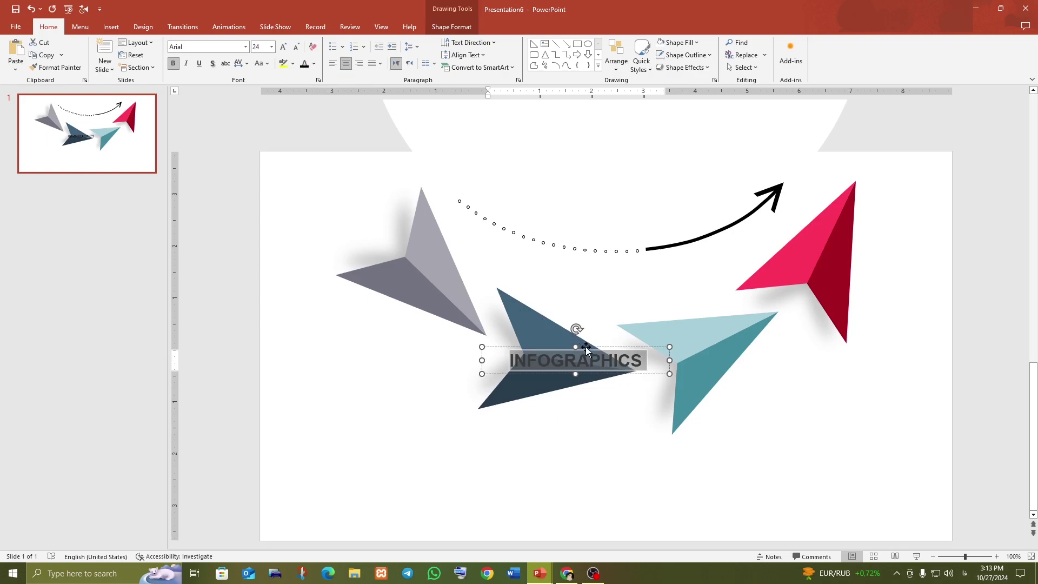
mouse_move(584, 343)
mouse_down()
mouse_move(591, 216)
mouse_move(615, 182)
mouse_move(611, 167)
mouse_up()
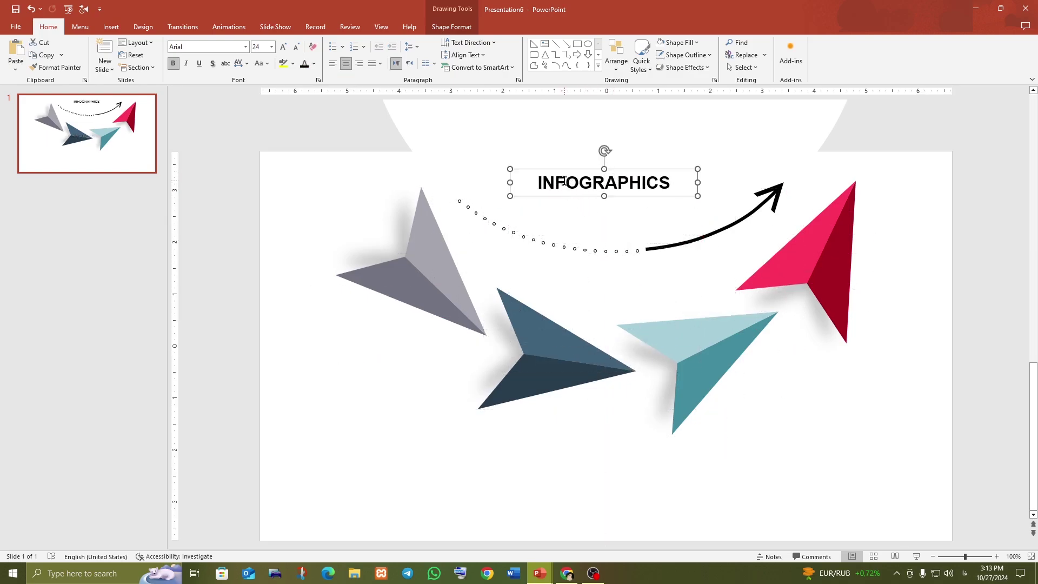
Colour the letters INFO red, leaving GRAPHICS black
click(540, 573)
click(481, 519)
click(142, 427)
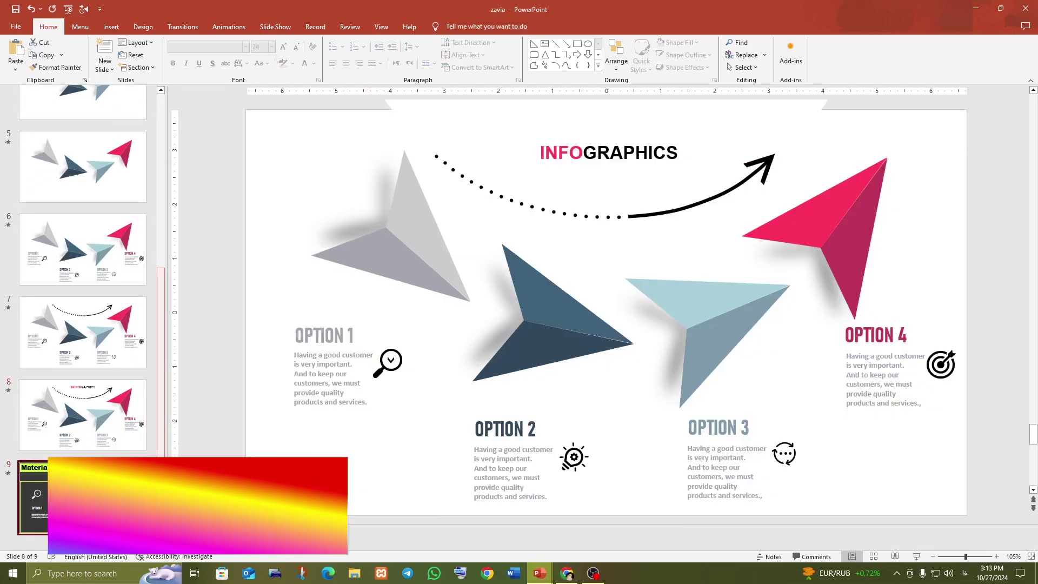
key(Down)
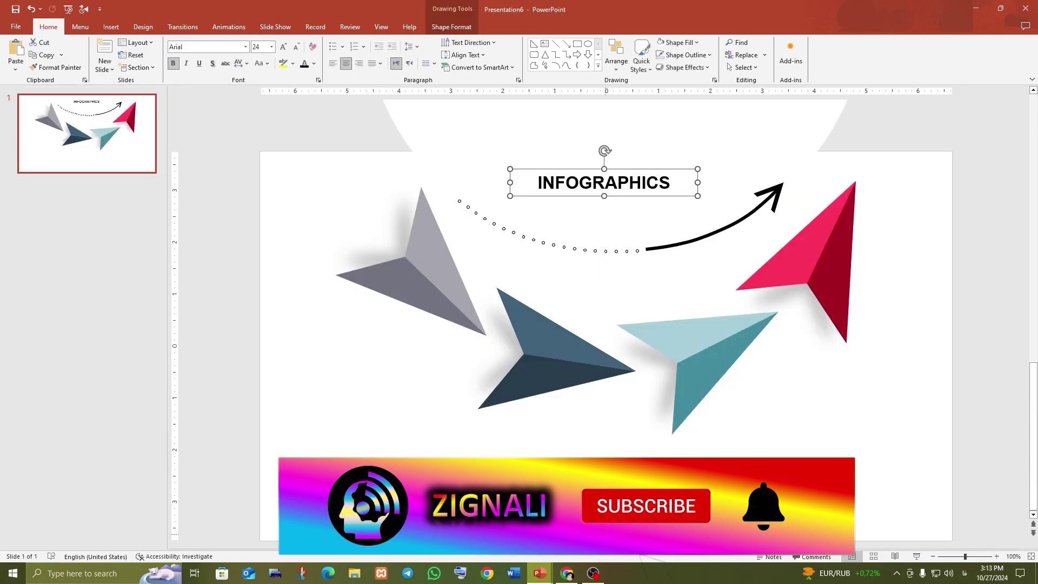
drag(577, 183, 533, 182)
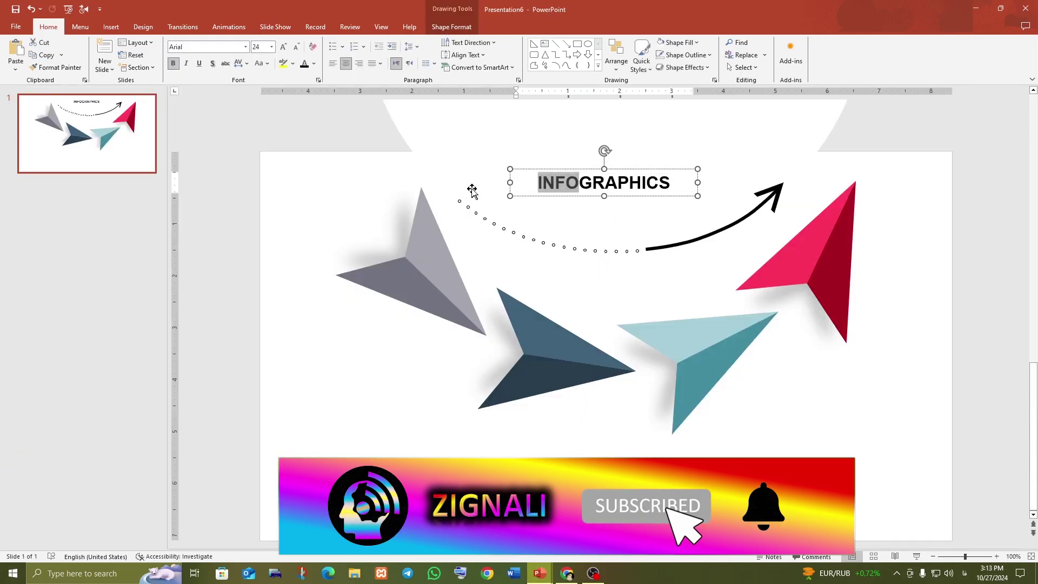
click(313, 64)
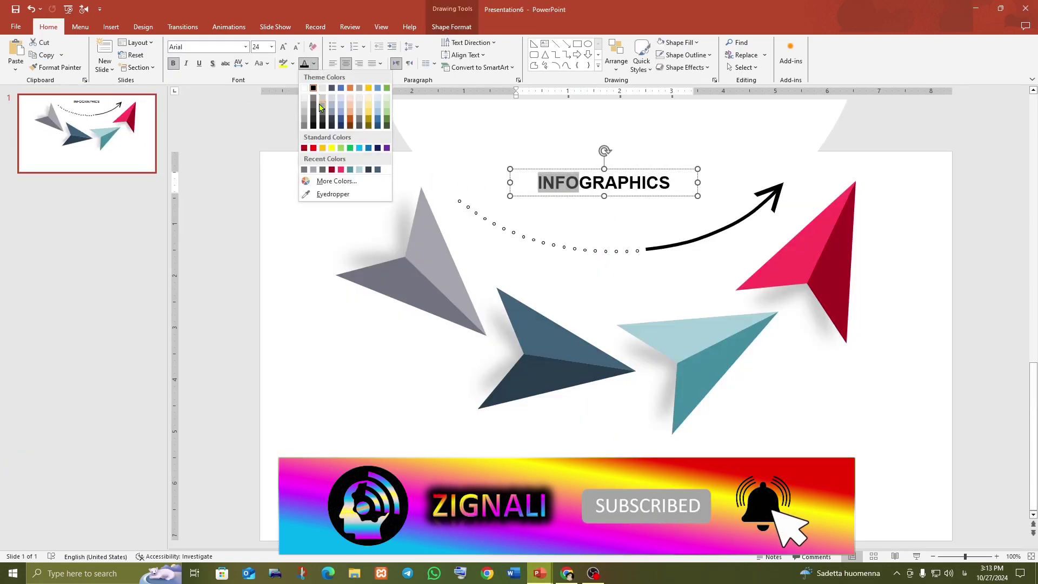
click(316, 152)
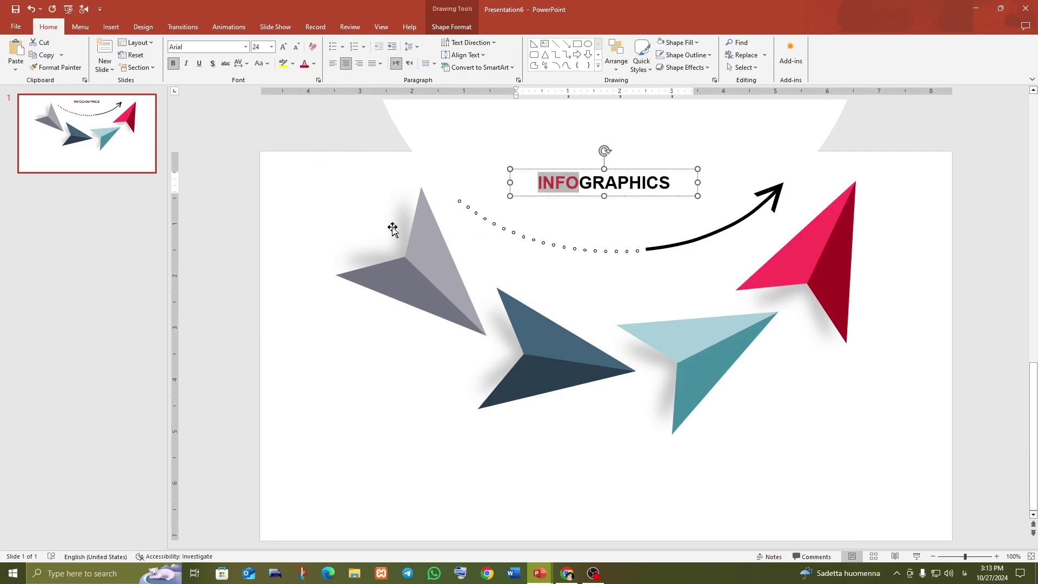
click(361, 147)
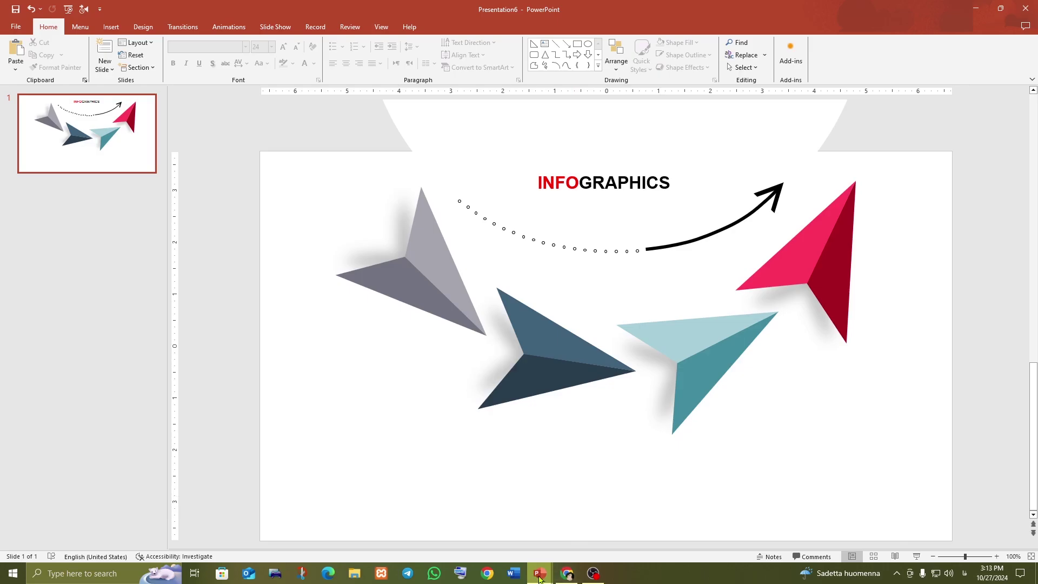
Copy the four icons, OPTION 1 heading and description from the zavia file into Presentation6
mouse_move(539, 573)
click(469, 518)
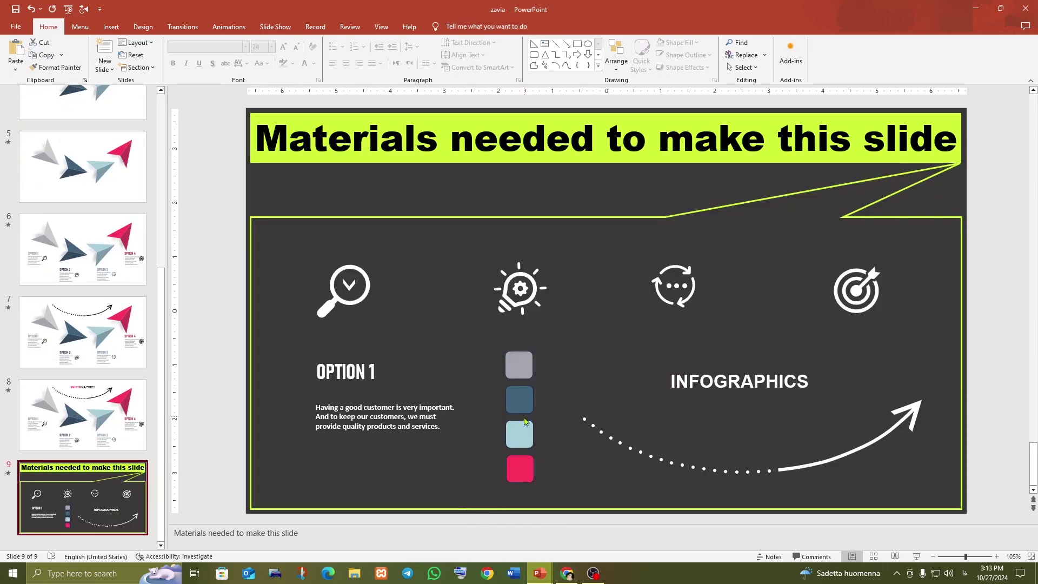
click(355, 302)
shift+click(522, 308)
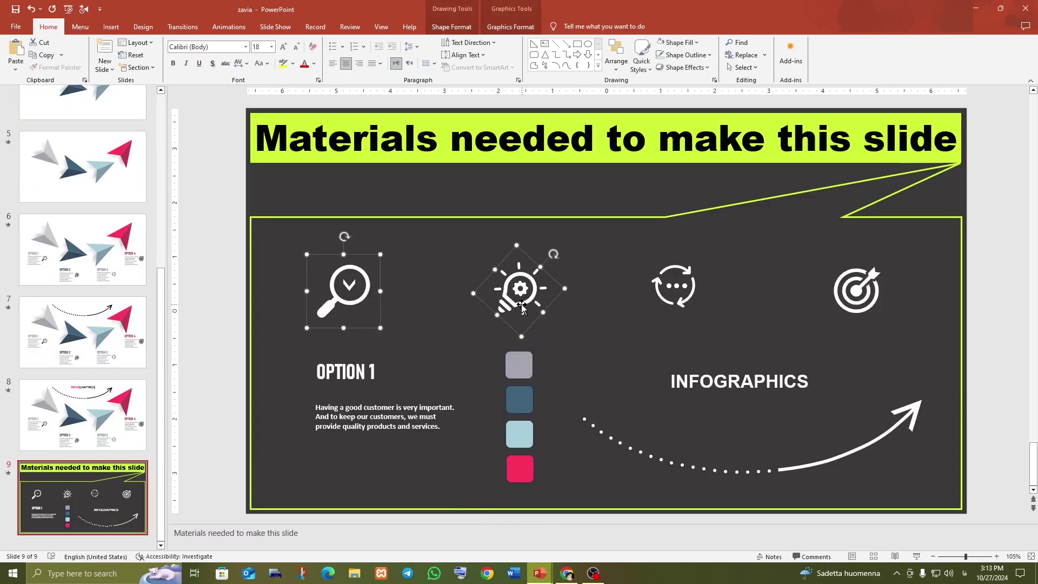
shift+click(659, 294)
shift+click(845, 302)
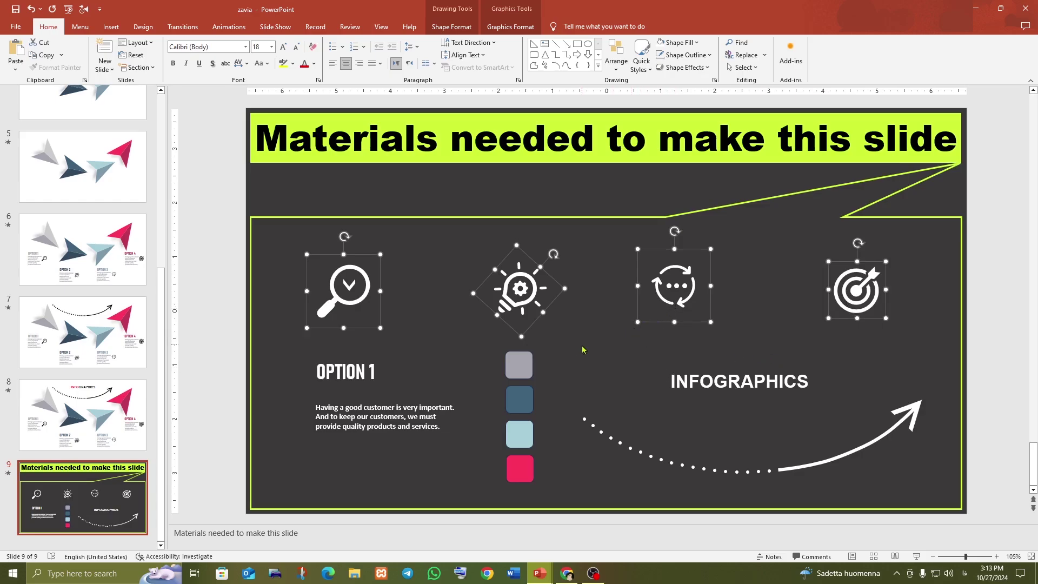
shift+click(366, 371)
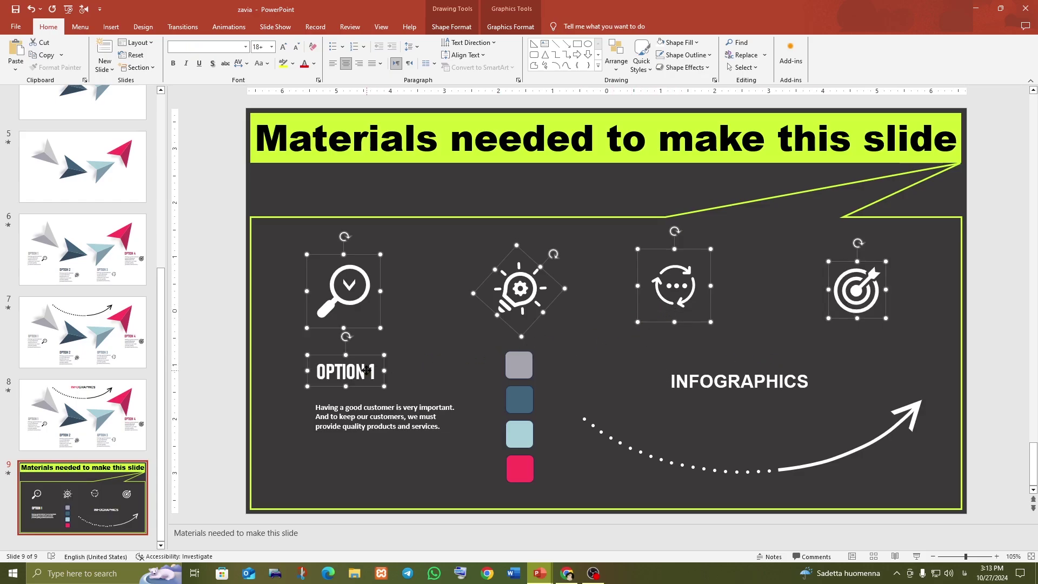
shift+click(390, 406)
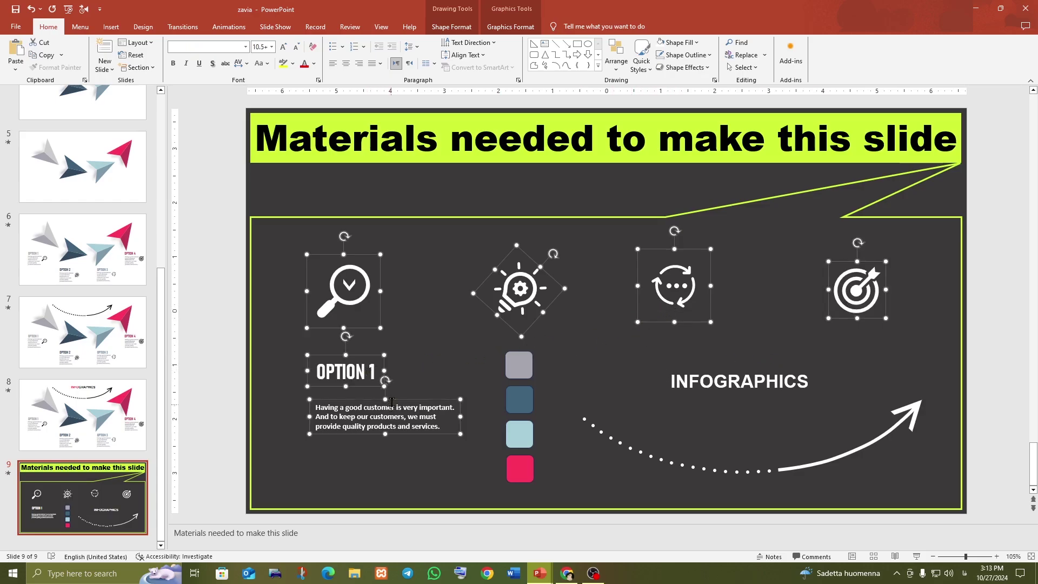
right_click(370, 255)
click(395, 297)
mouse_move(539, 573)
click(584, 533)
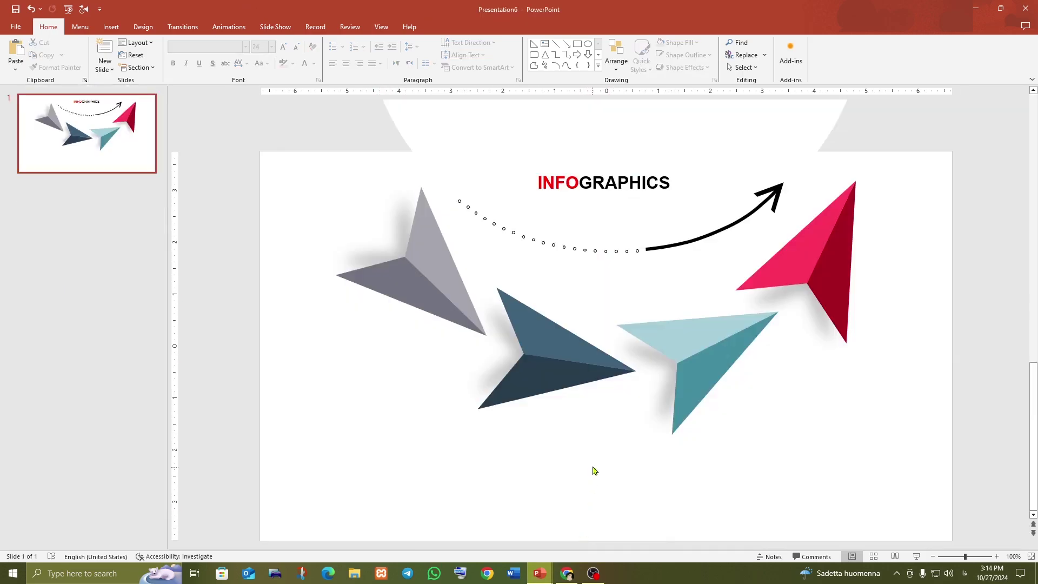
key(ctrl+v)
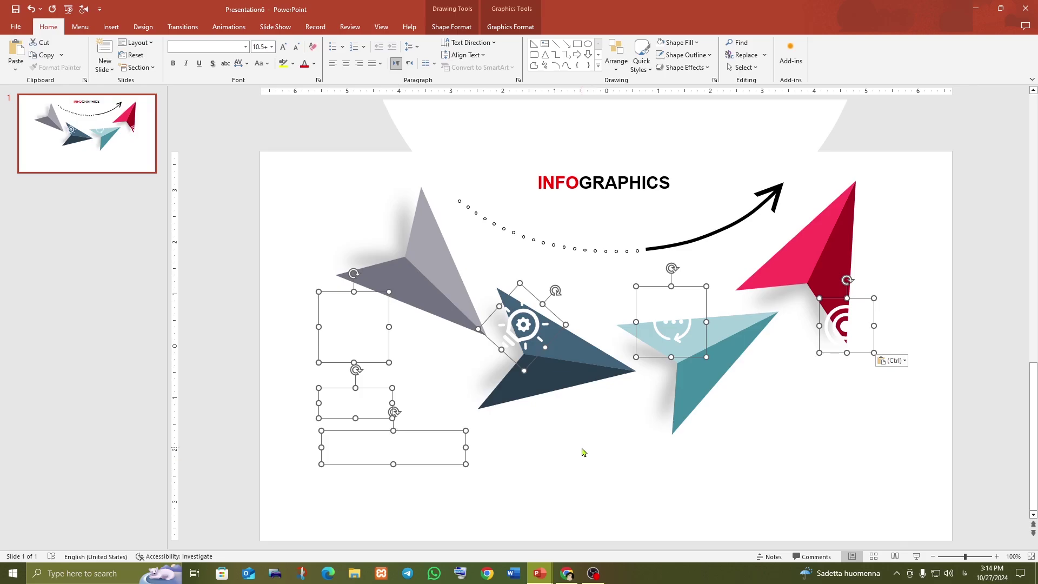
Make the pasted OPTION 1 heading and description text black
click(558, 486)
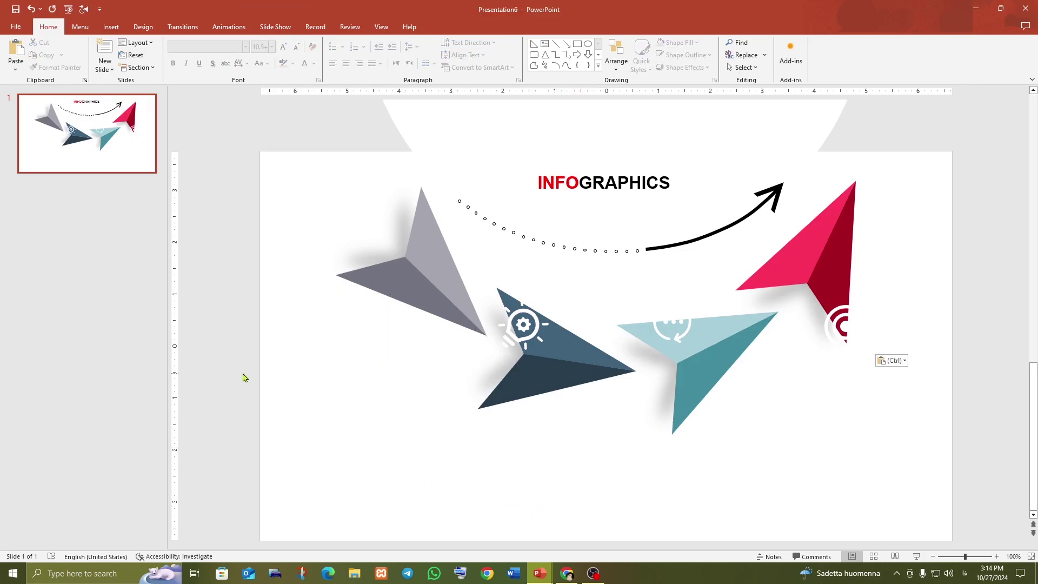
drag(243, 377, 533, 502)
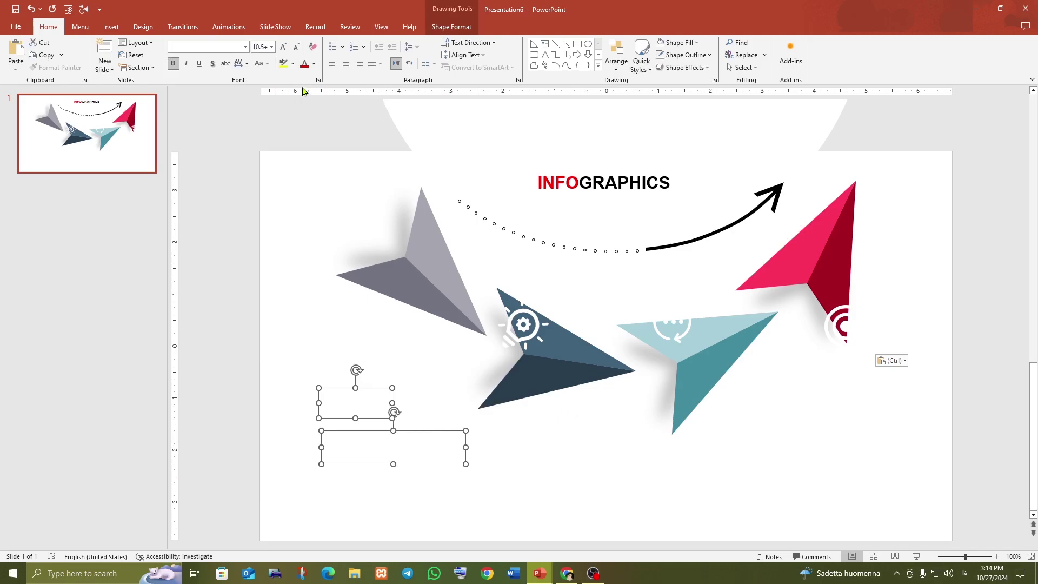
click(314, 63)
click(317, 93)
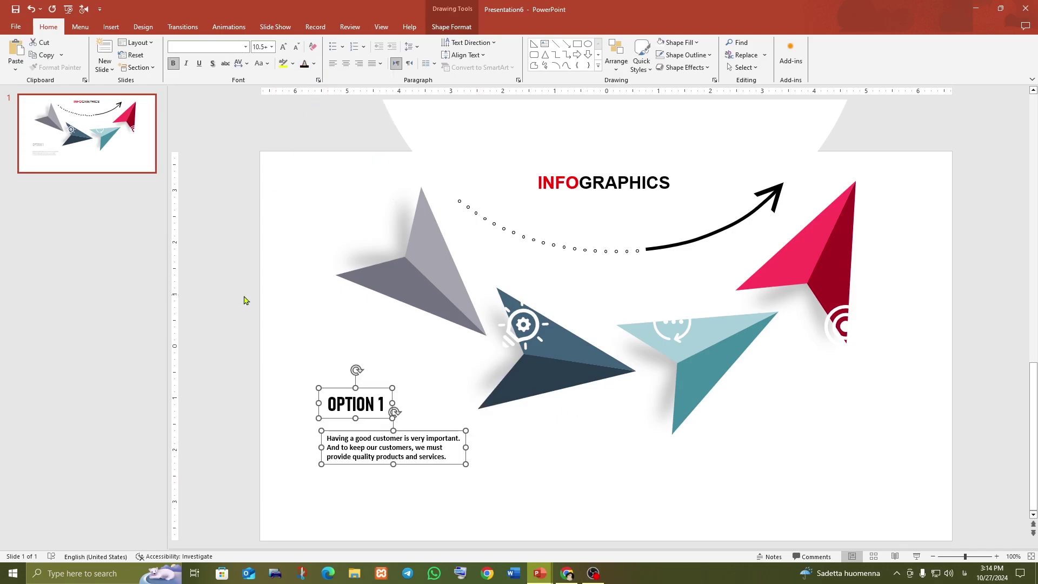
click(244, 301)
Select the magnifier, gear, cycle and target icons together
click(342, 338)
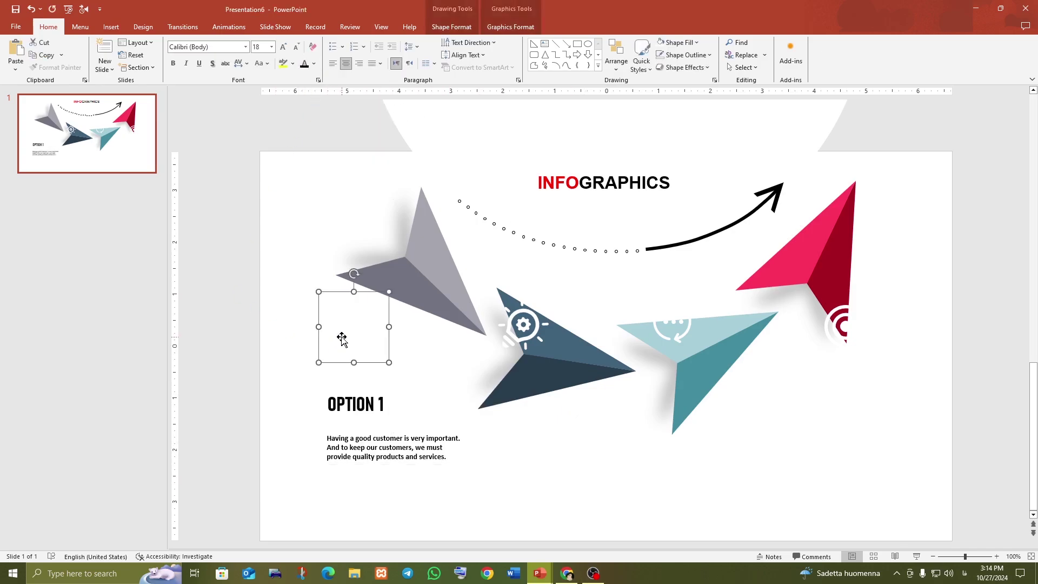
shift+click(515, 329)
shift+click(515, 329)
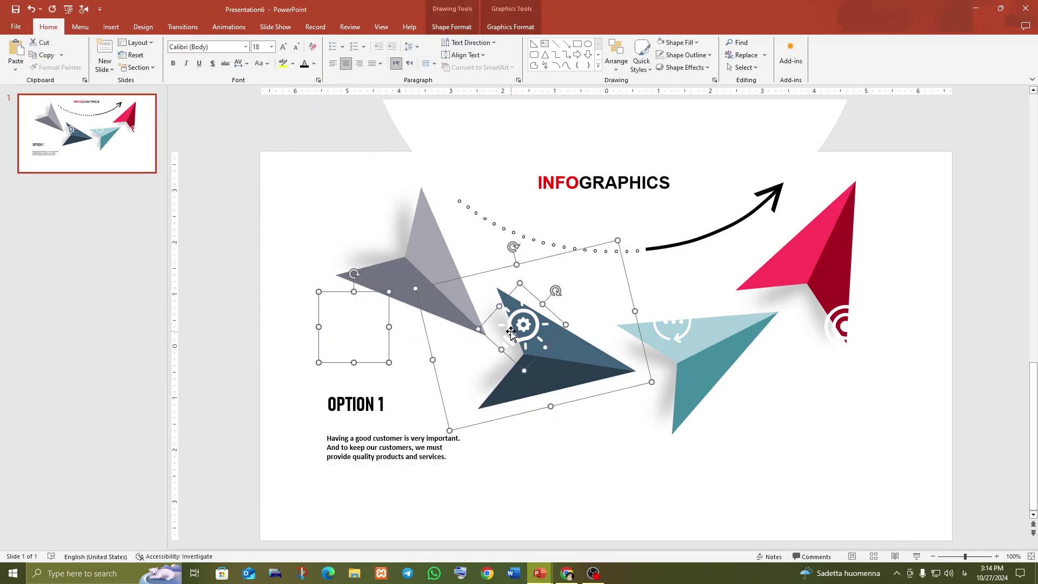
shift+click(576, 352)
shift+click(679, 337)
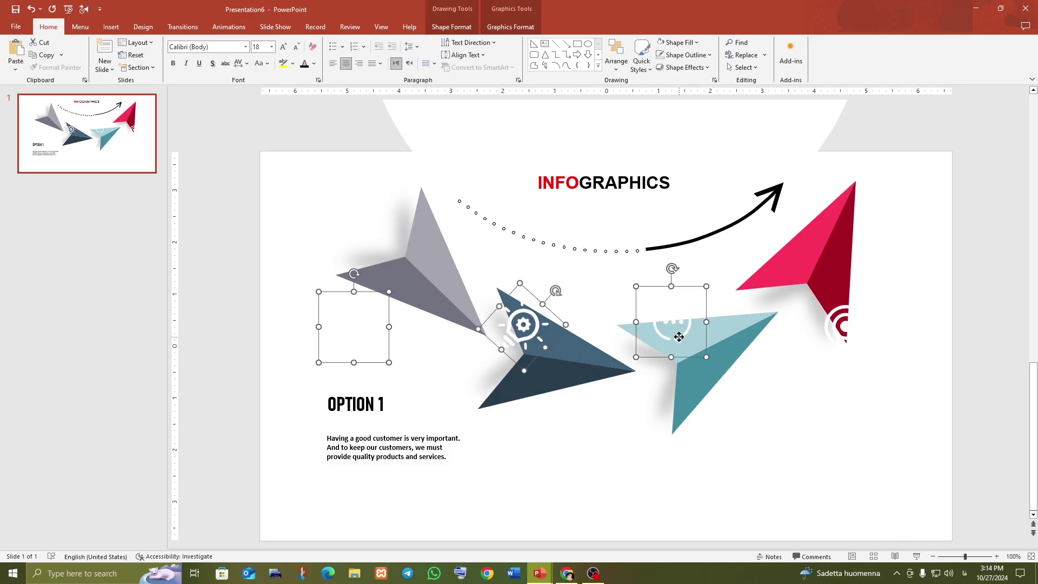
shift+click(841, 320)
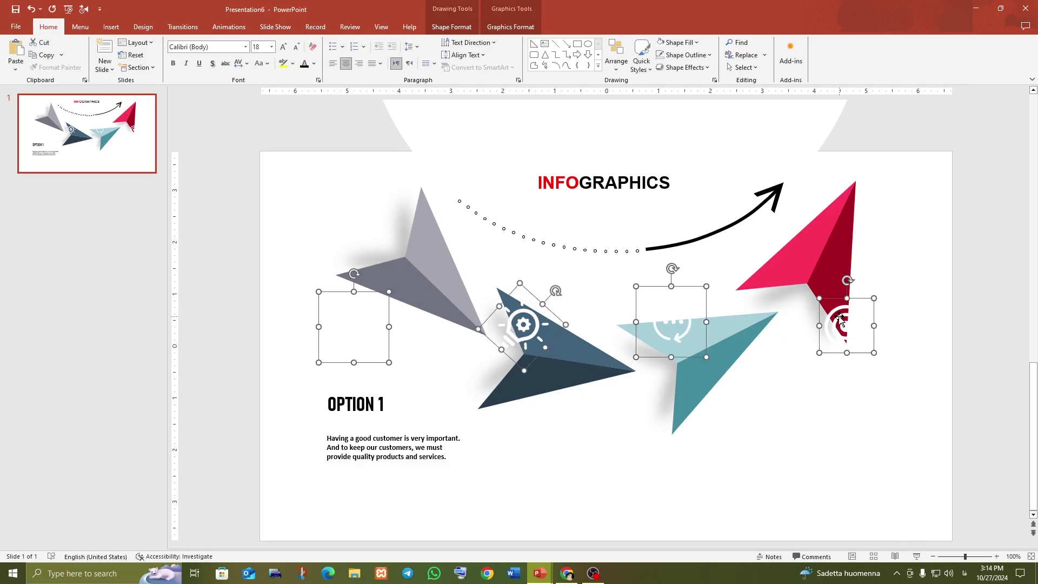
click(451, 26)
Fill the four icons black and move the magnifier icon beside the OPTION 1 heading
click(398, 43)
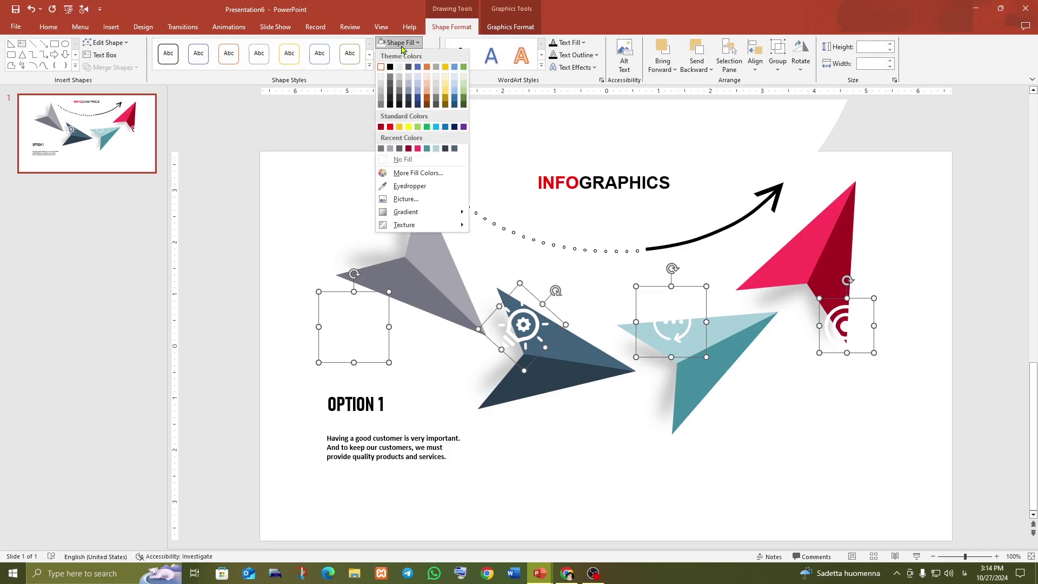
click(390, 66)
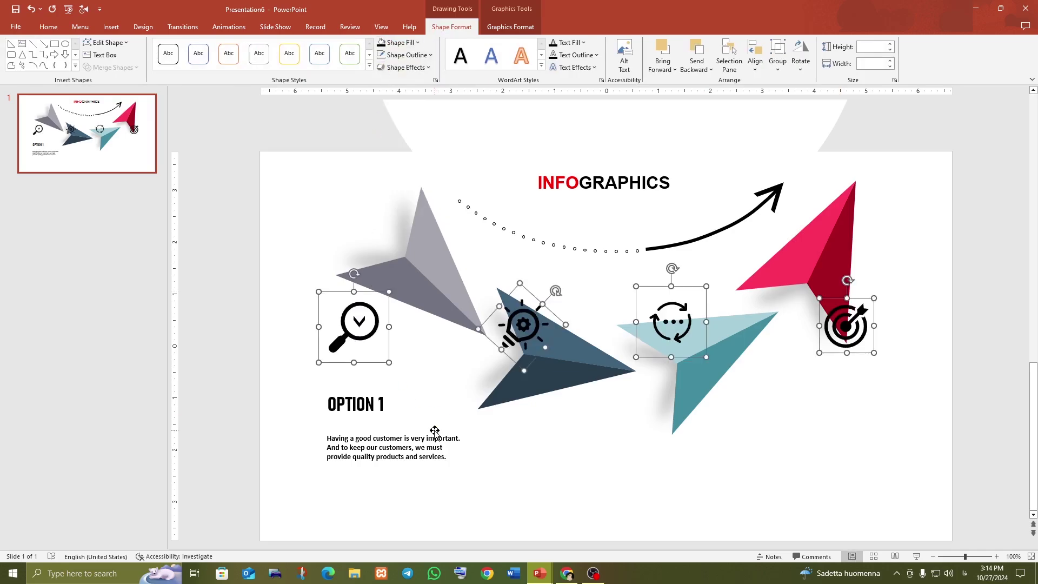
click(469, 502)
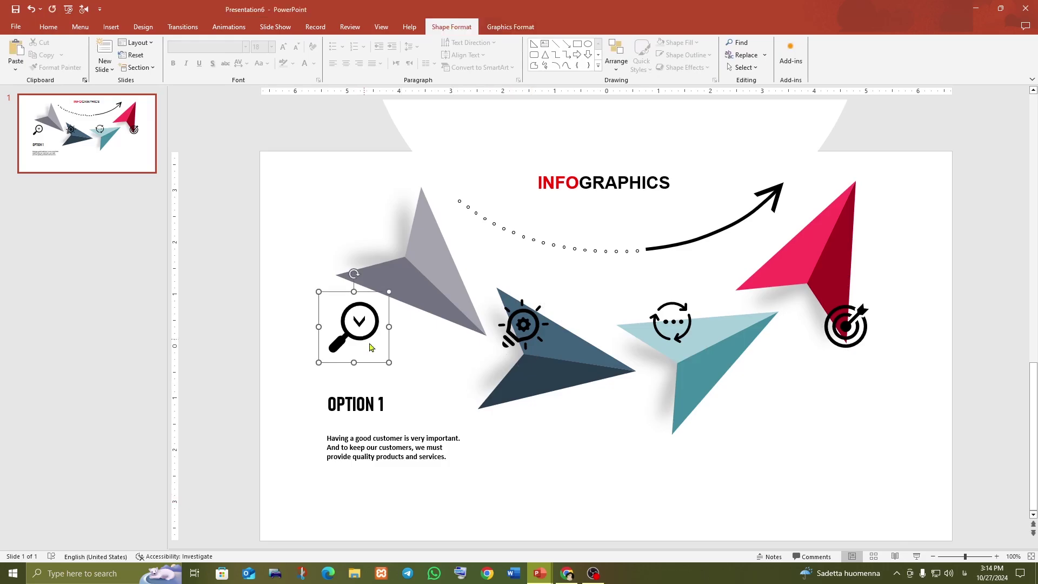
drag(360, 343, 431, 390)
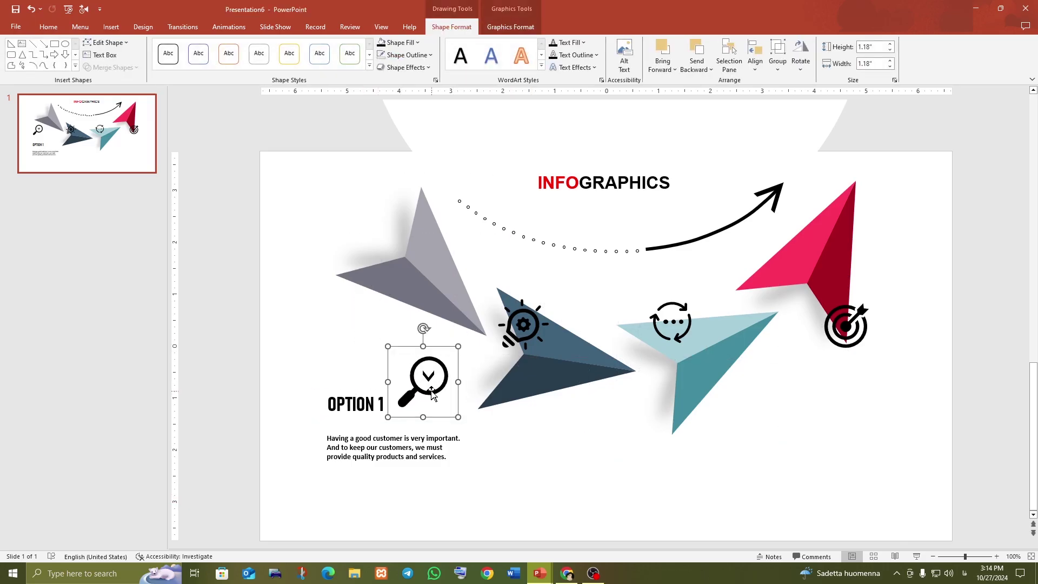
click(430, 498)
Duplicate the OPTION 1 heading and description under the dark blue plane, with the gear icon beside it
click(365, 406)
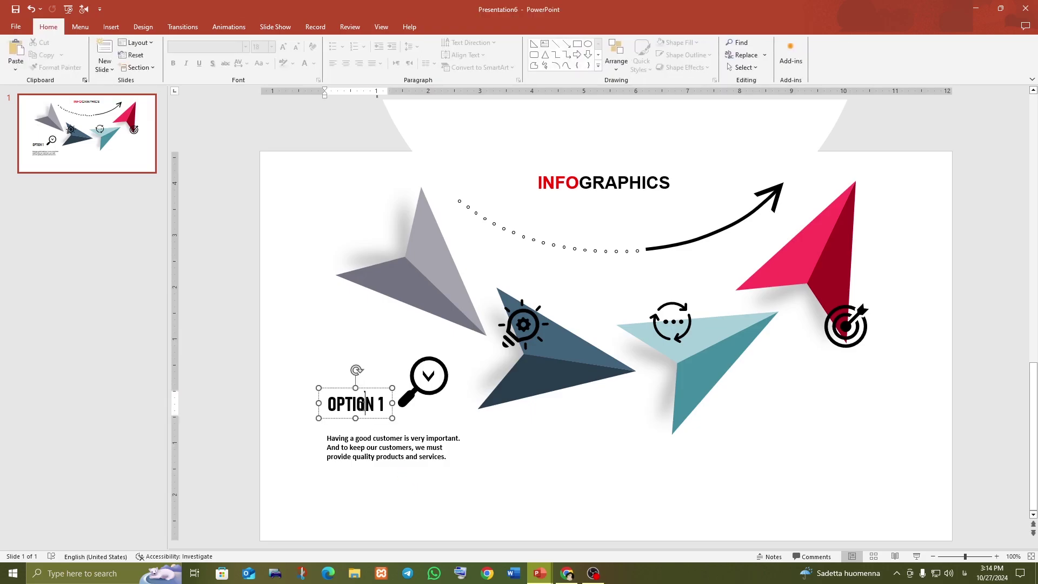
shift+click(383, 459)
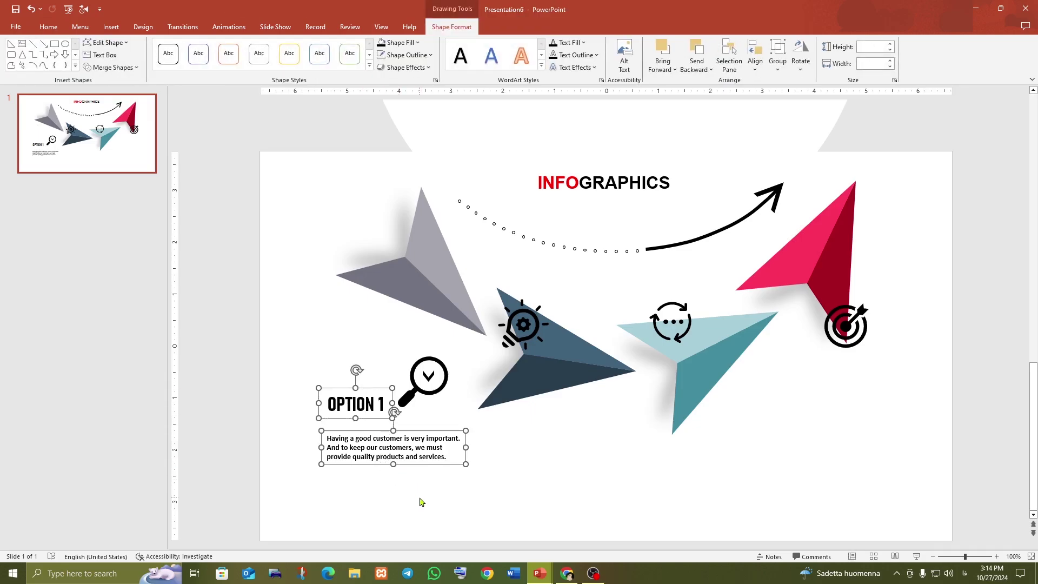
key(ctrl+d)
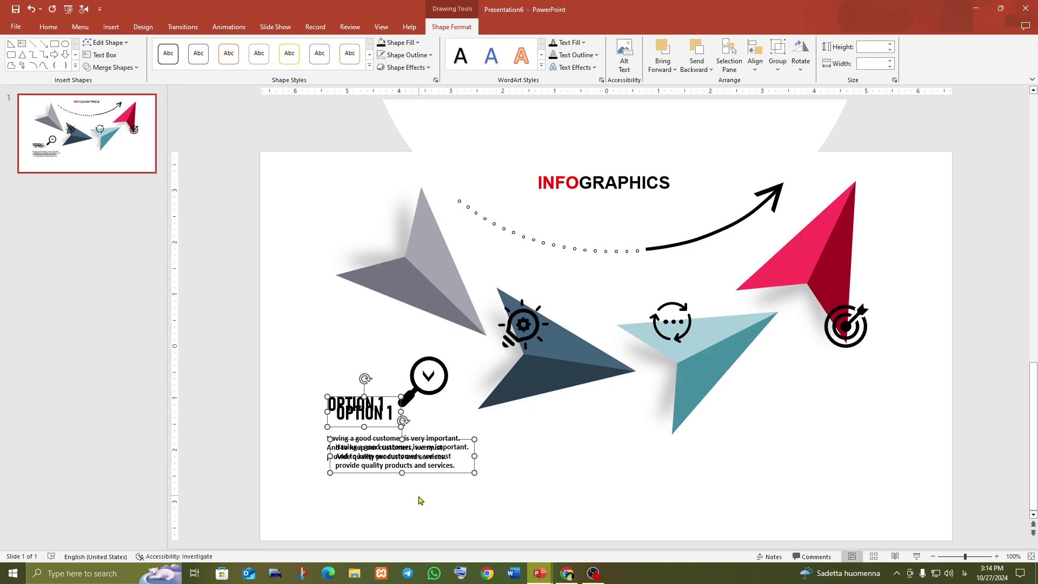
drag(414, 470, 582, 505)
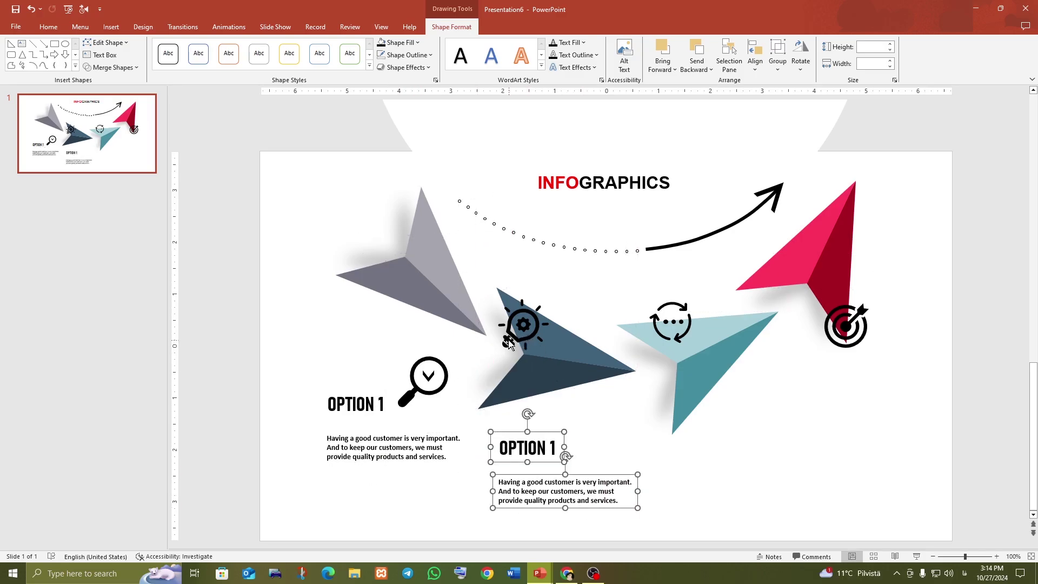
drag(509, 342, 578, 443)
Duplicate the heading and description under the teal plane, with the cycle icon beside it
click(527, 447)
shift+click(544, 499)
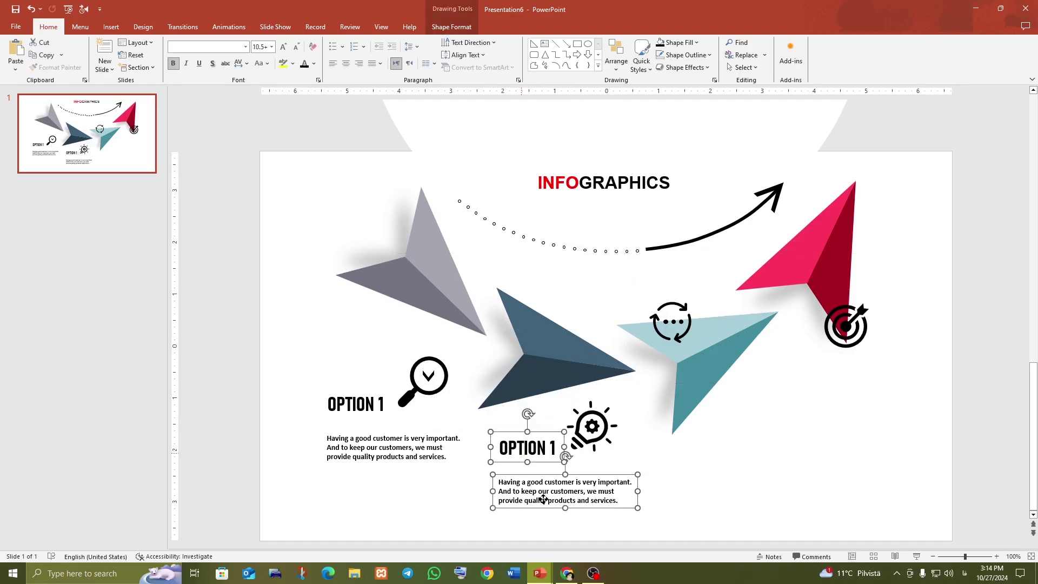
key(ctrl+d)
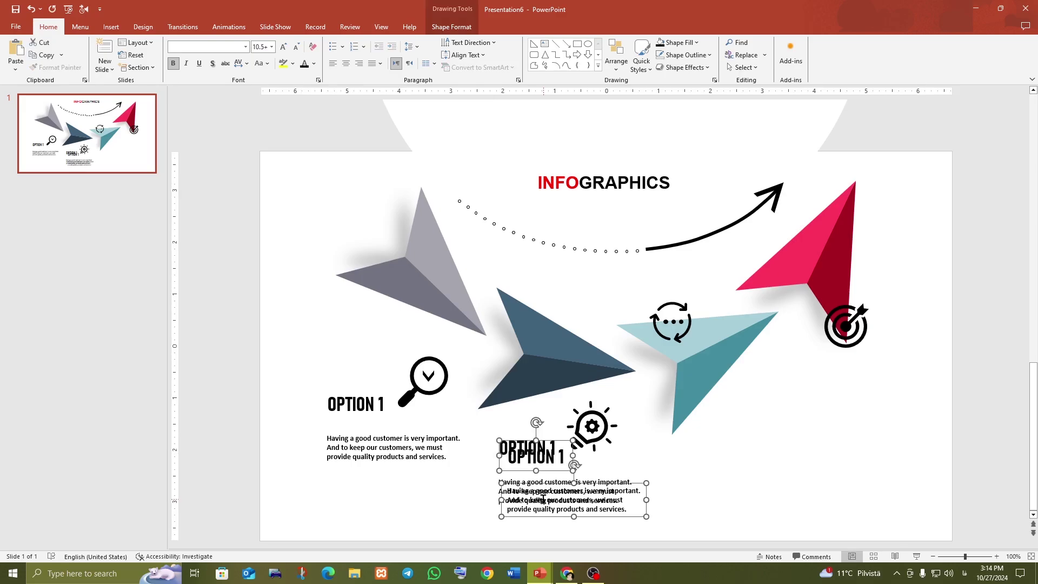
drag(550, 518, 736, 498)
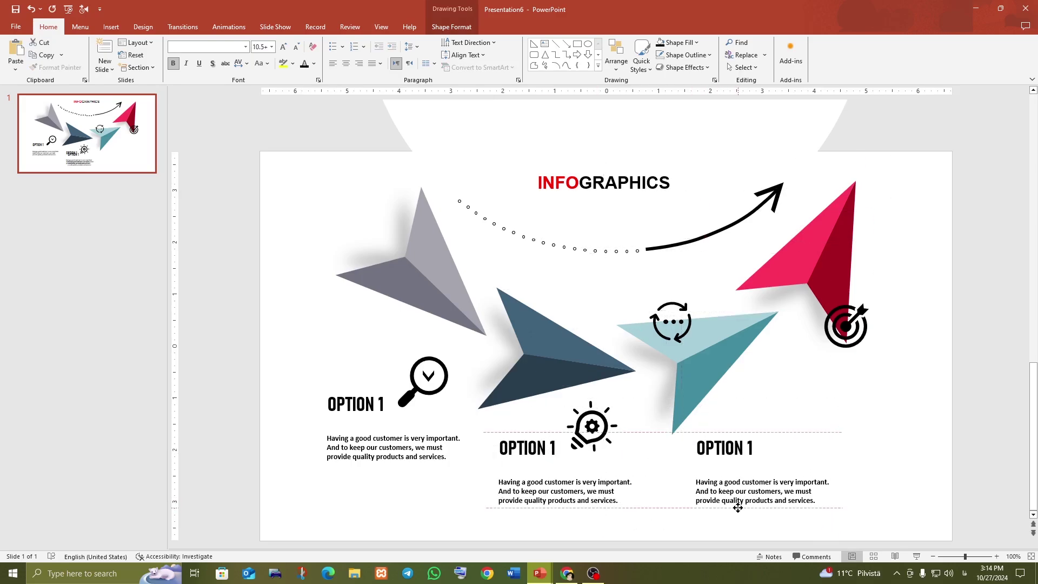
drag(735, 498, 738, 506)
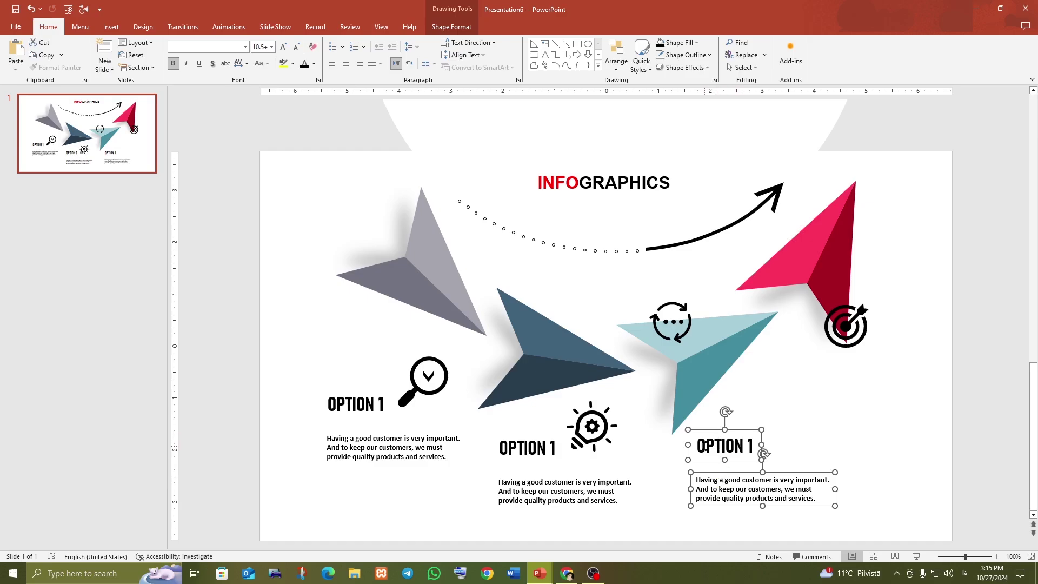
drag(684, 310, 792, 413)
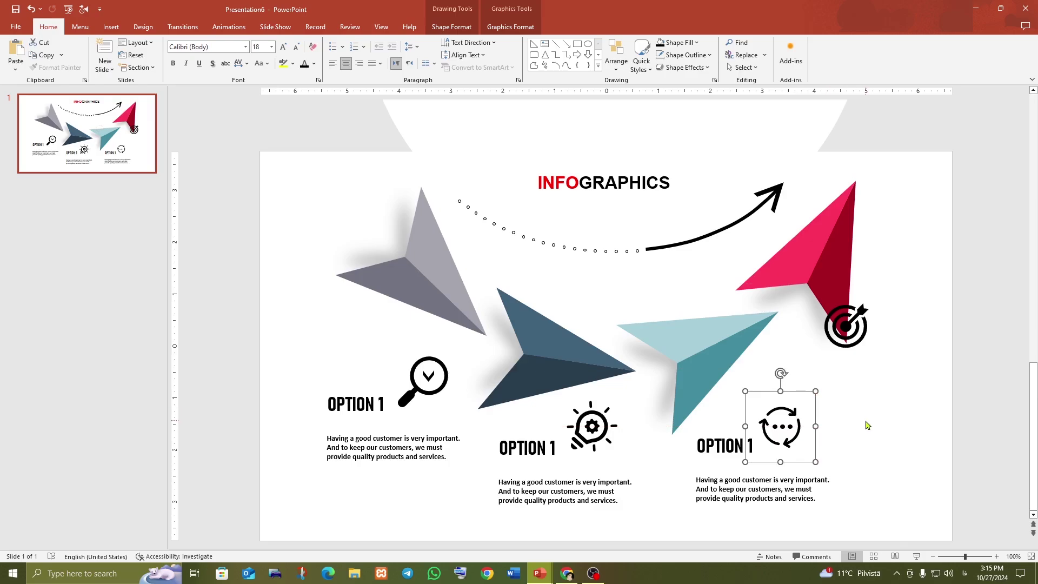
Duplicate the heading and description under the red plane, with the target icon beside it
click(777, 495)
shift+click(729, 445)
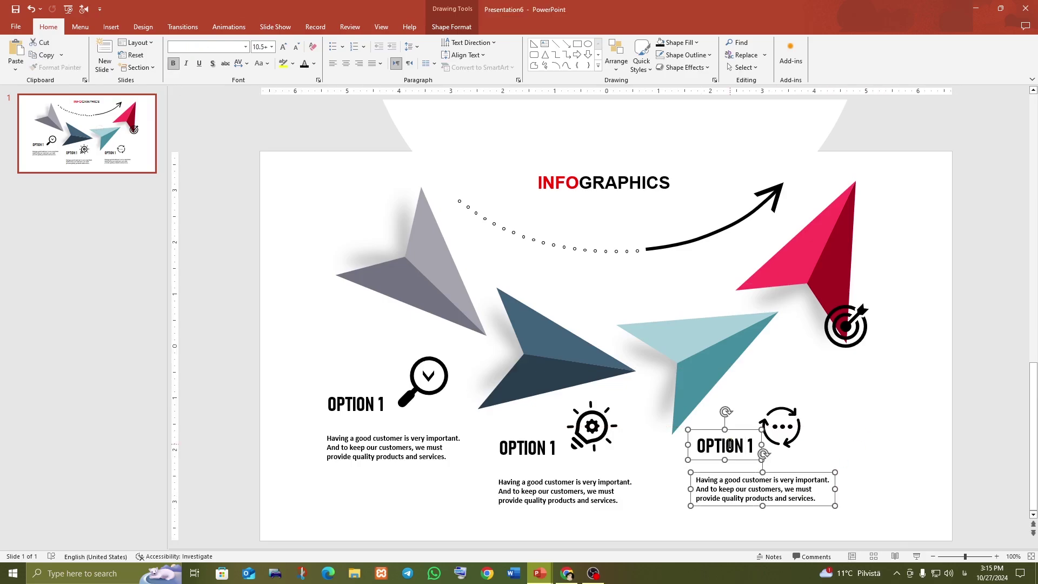
key(ctrl+d)
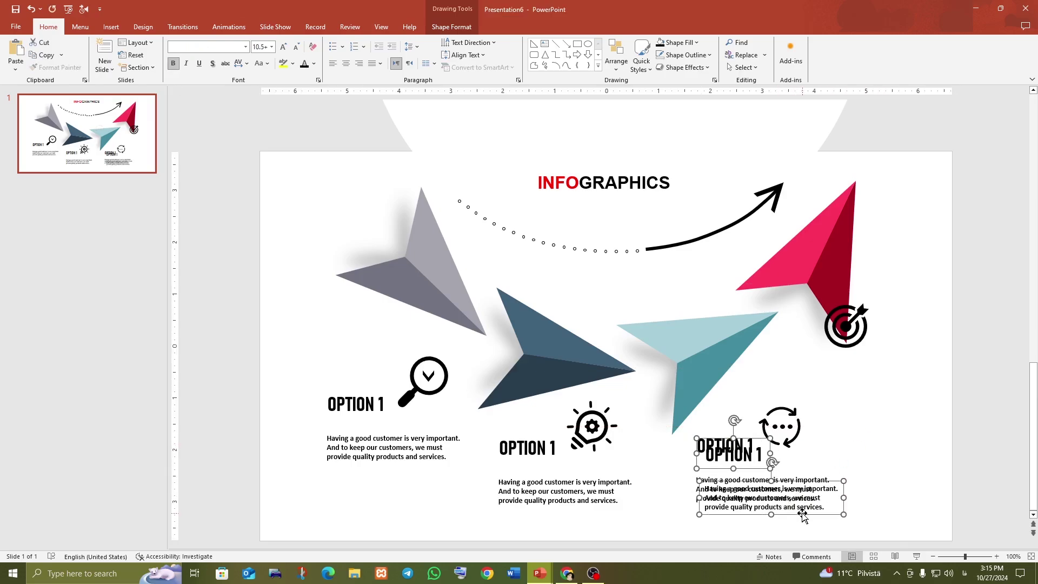
drag(802, 516, 916, 428)
drag(911, 424, 910, 424)
drag(867, 338, 922, 358)
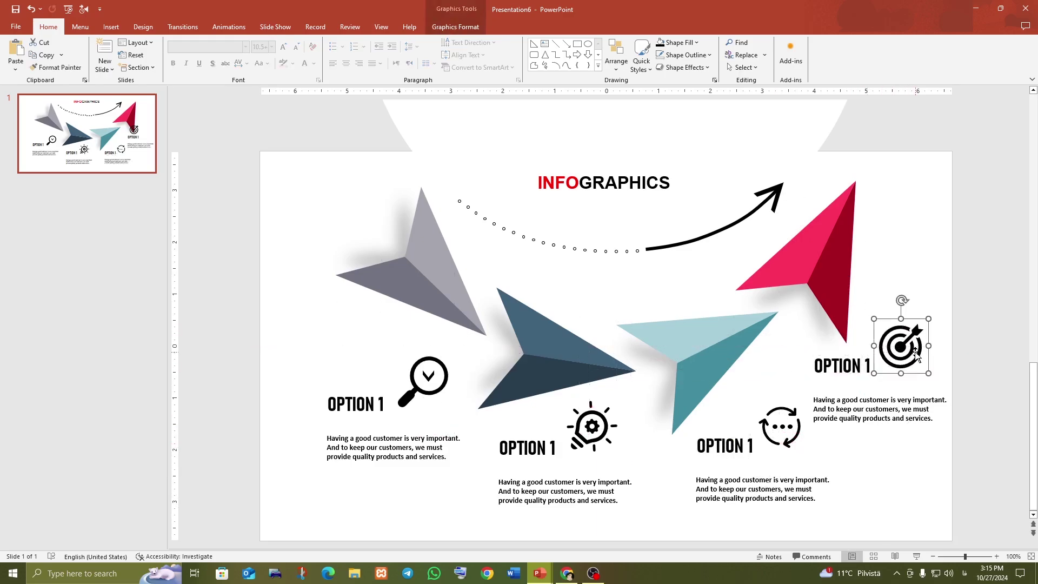
Shift the third and second option groups (heading, description, icon) slightly left into alignment
click(730, 448)
shift+click(740, 496)
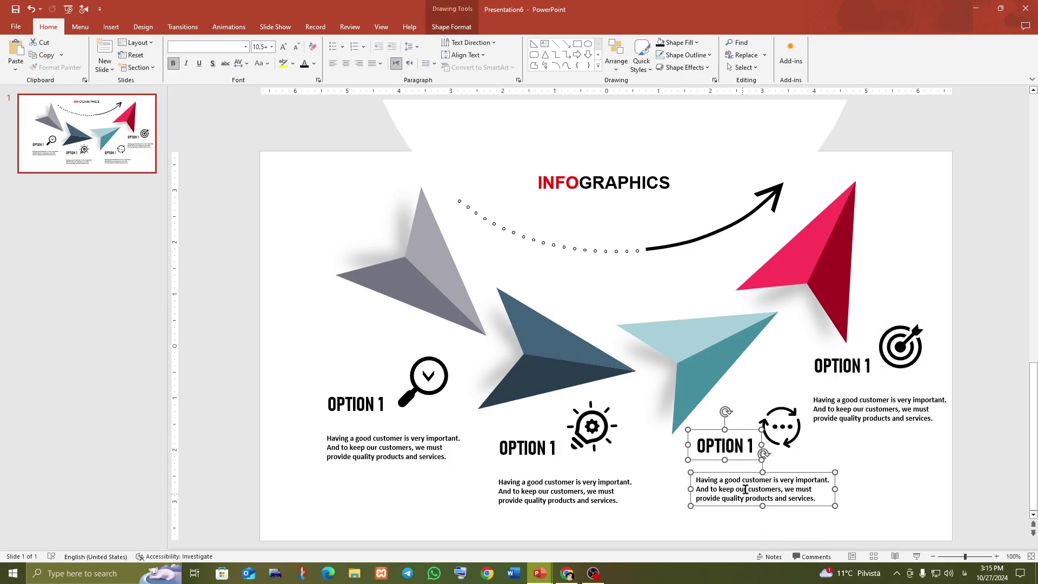
shift+click(776, 440)
drag(748, 504, 724, 512)
click(529, 446)
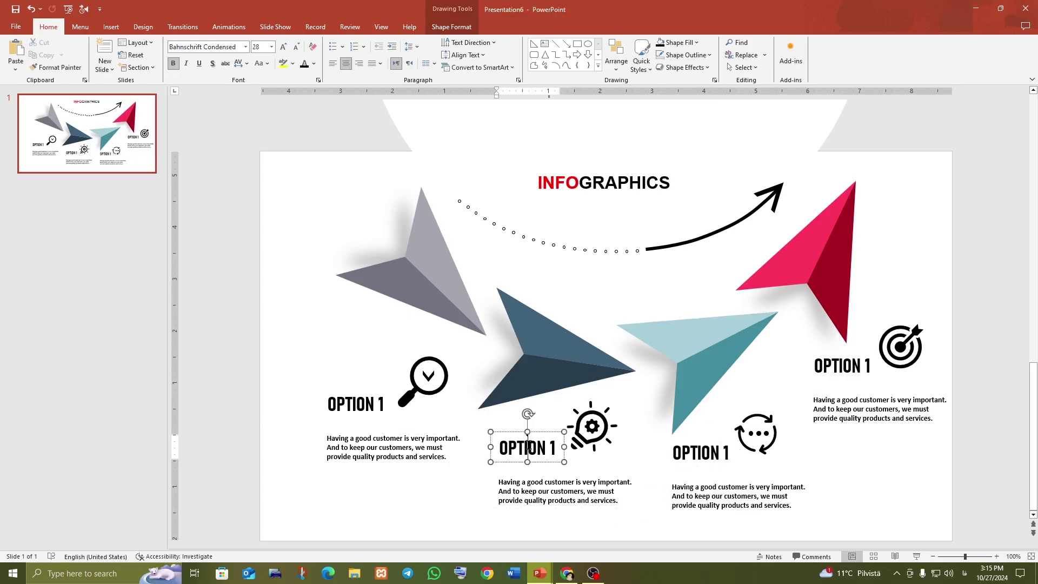
shift+click(540, 498)
shift+click(586, 443)
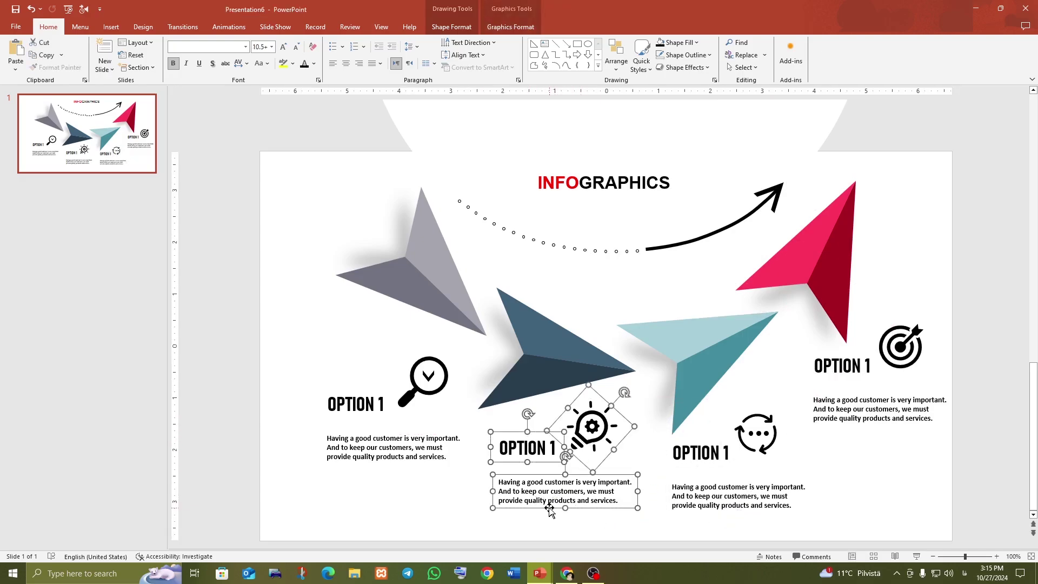
drag(548, 507, 526, 510)
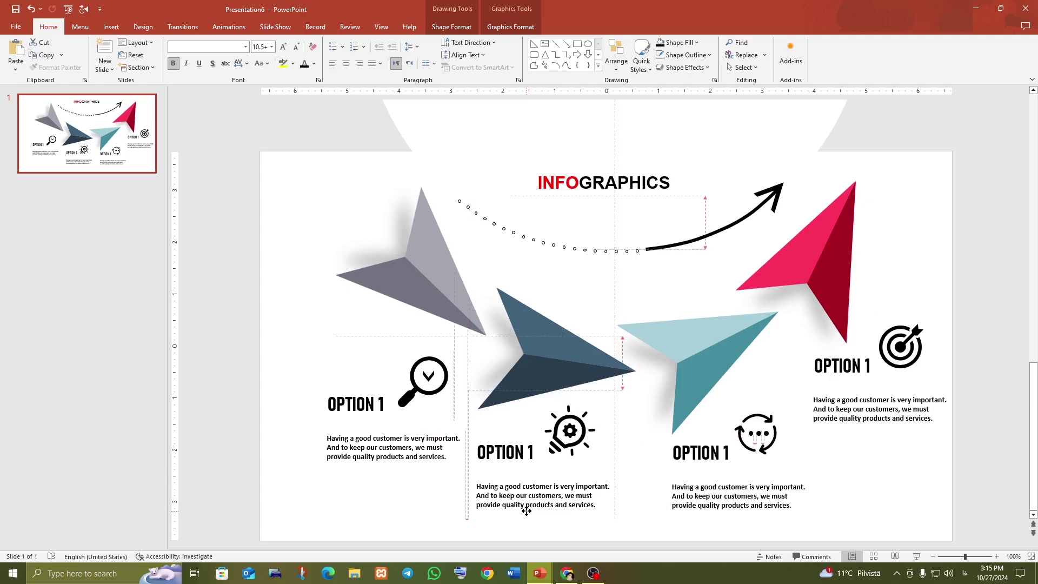
Move the first option group, with its magnifier icon, up and left
click(383, 446)
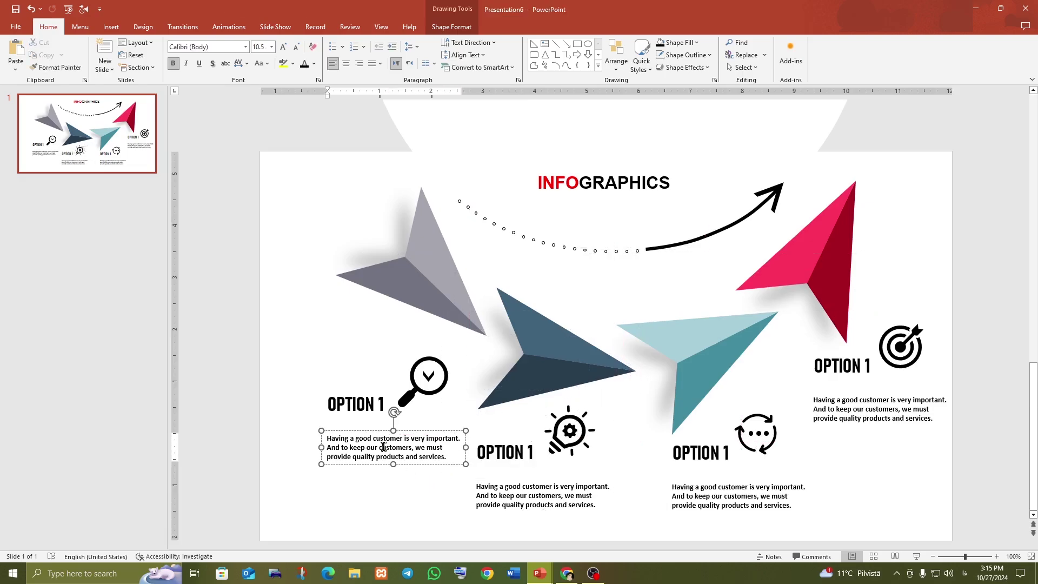
shift+click(351, 404)
shift+click(408, 392)
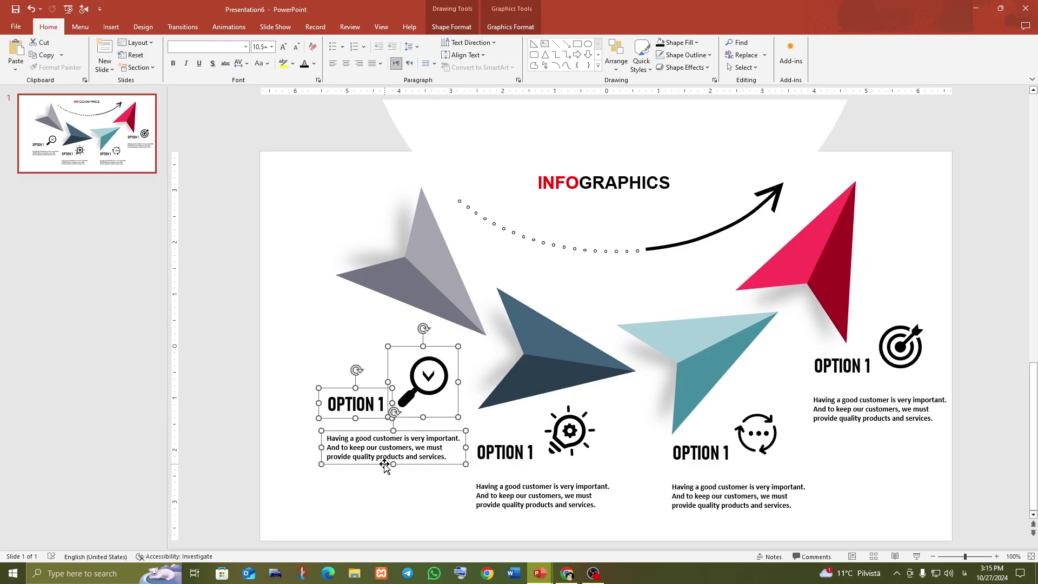
drag(384, 464, 352, 428)
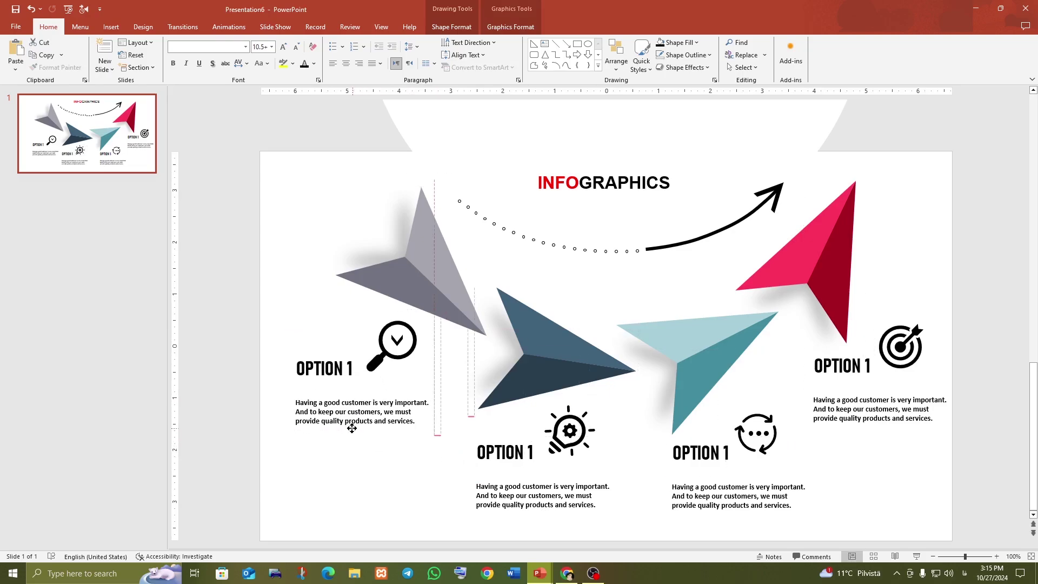
drag(351, 428, 348, 428)
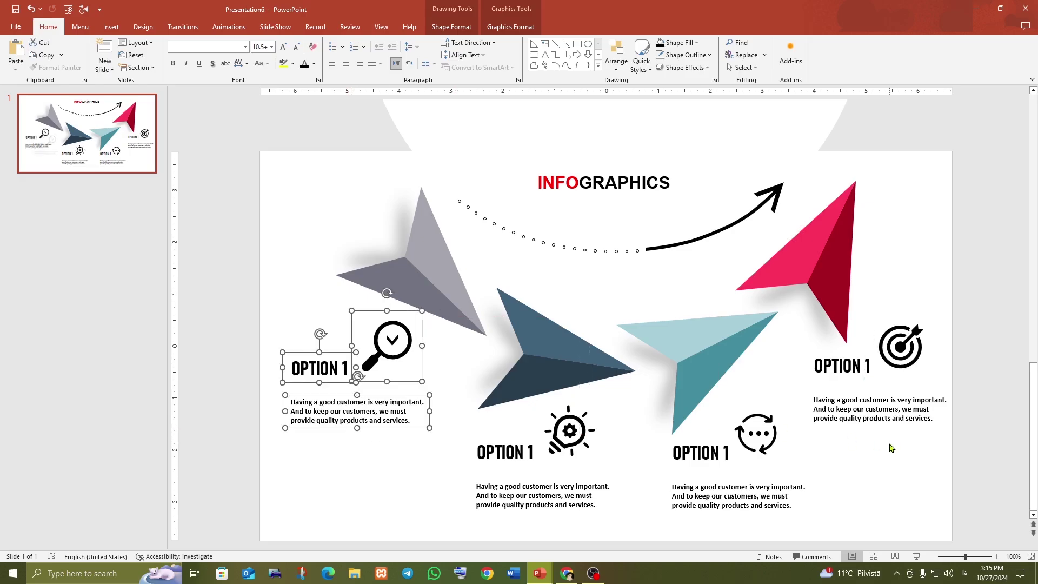
Move the fourth option group with the target icon slightly up and left under the pink plane
shift+click(872, 421)
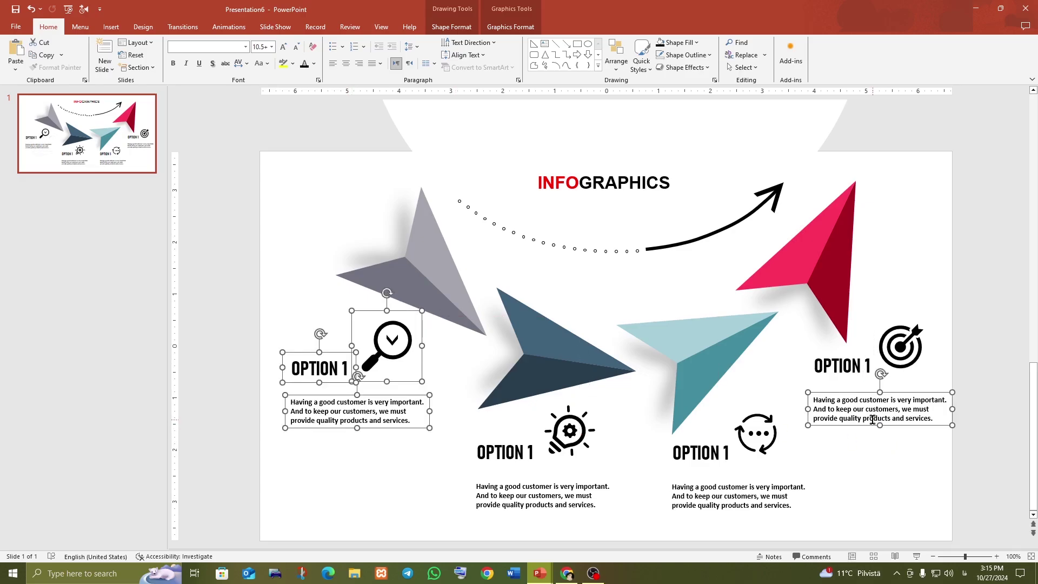
shift+click(847, 369)
shift+click(895, 363)
drag(862, 424, 857, 424)
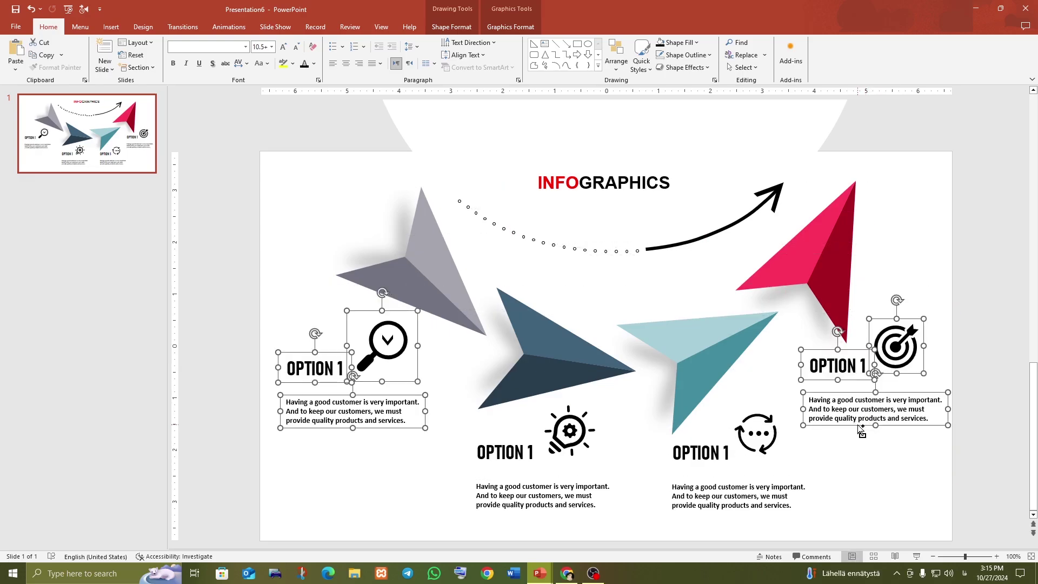
key(ctrl+z)
click(859, 465)
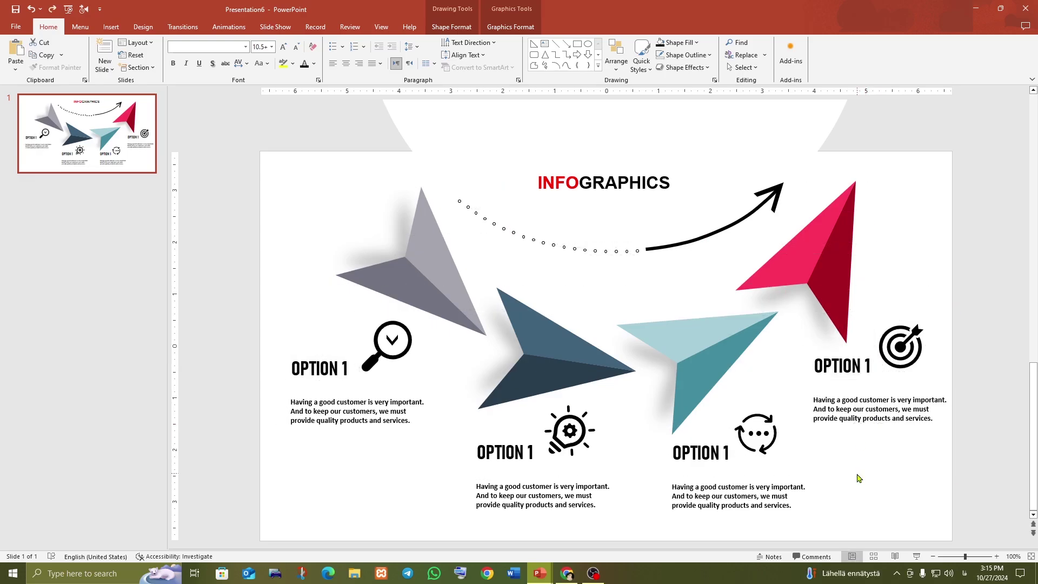
click(868, 415)
shift+click(846, 371)
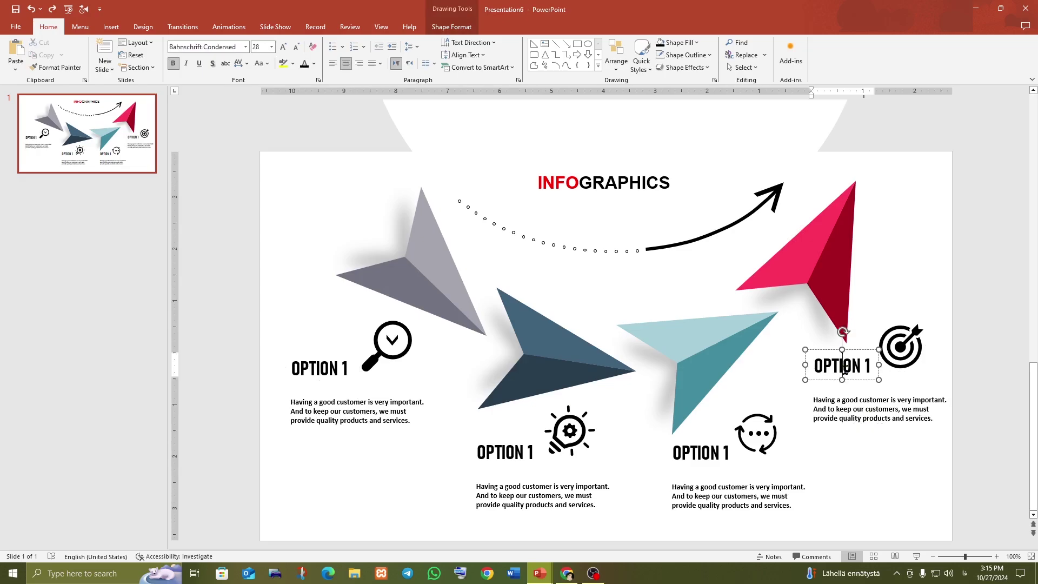
shift+click(898, 357)
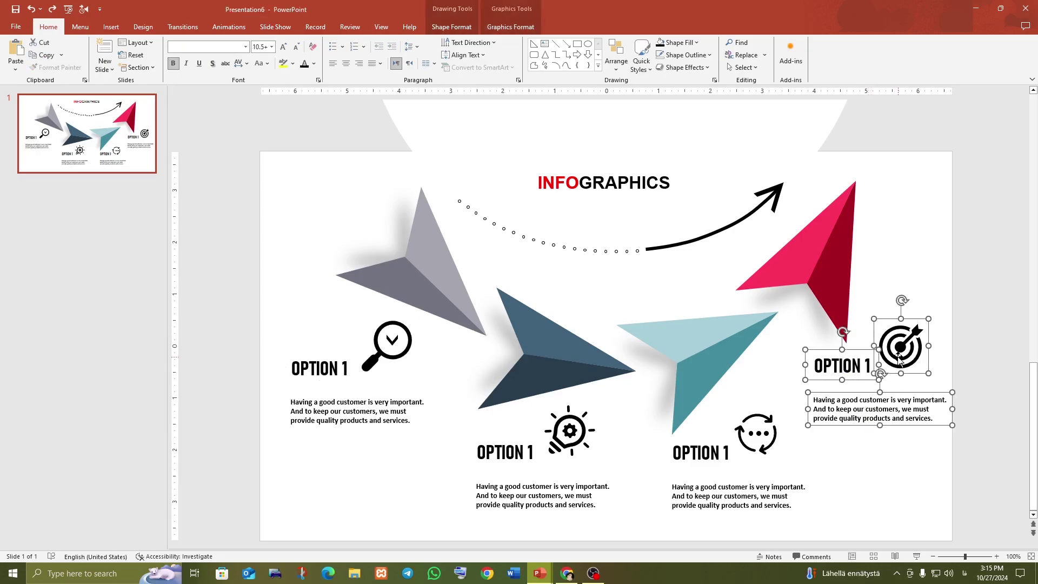
drag(898, 358, 892, 354)
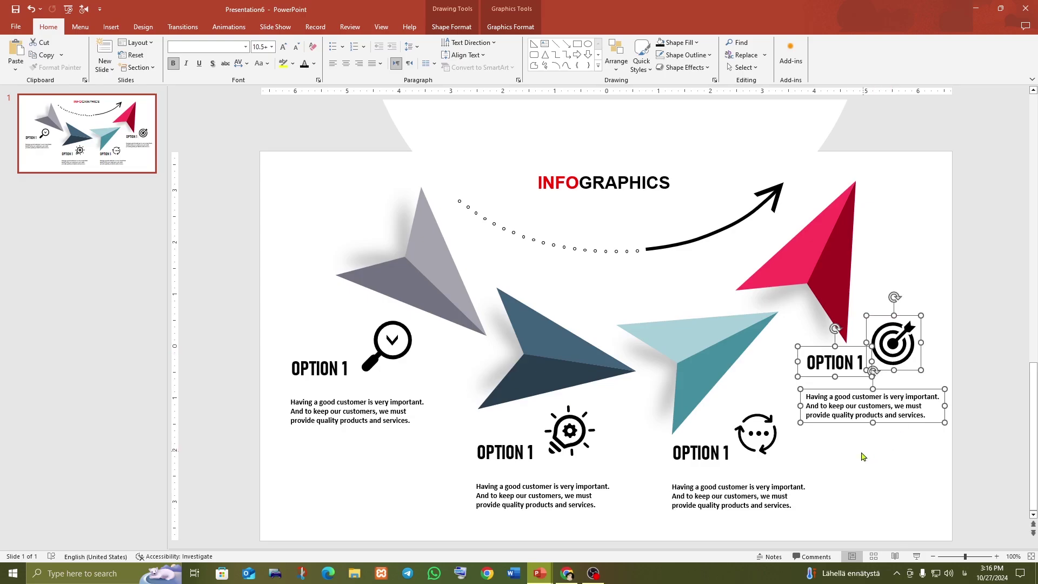
click(998, 377)
click(898, 345)
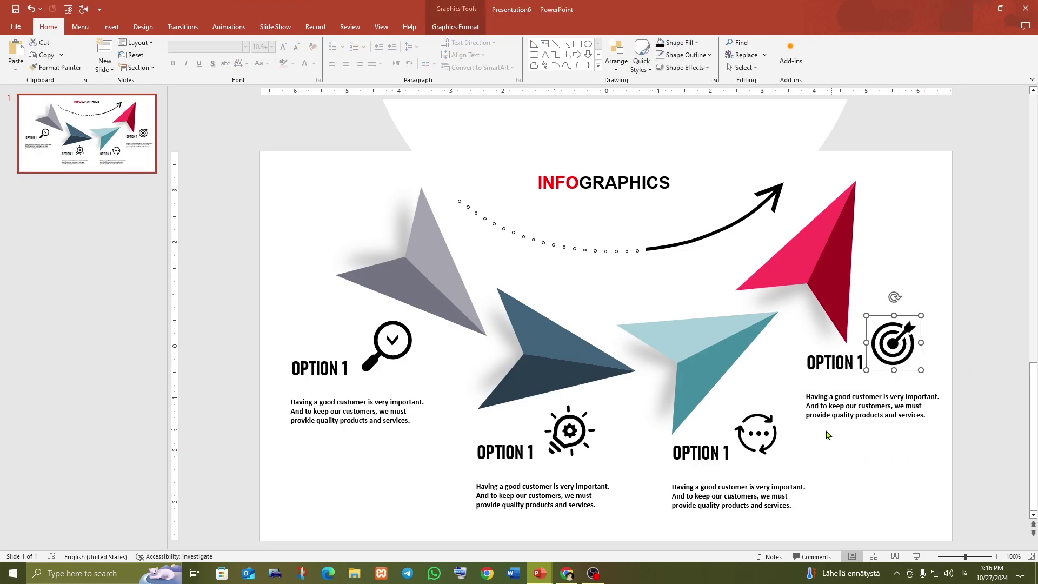
Shrink all four icons together and nudge the gear icon slightly right
shift+click(769, 453)
shift+click(582, 443)
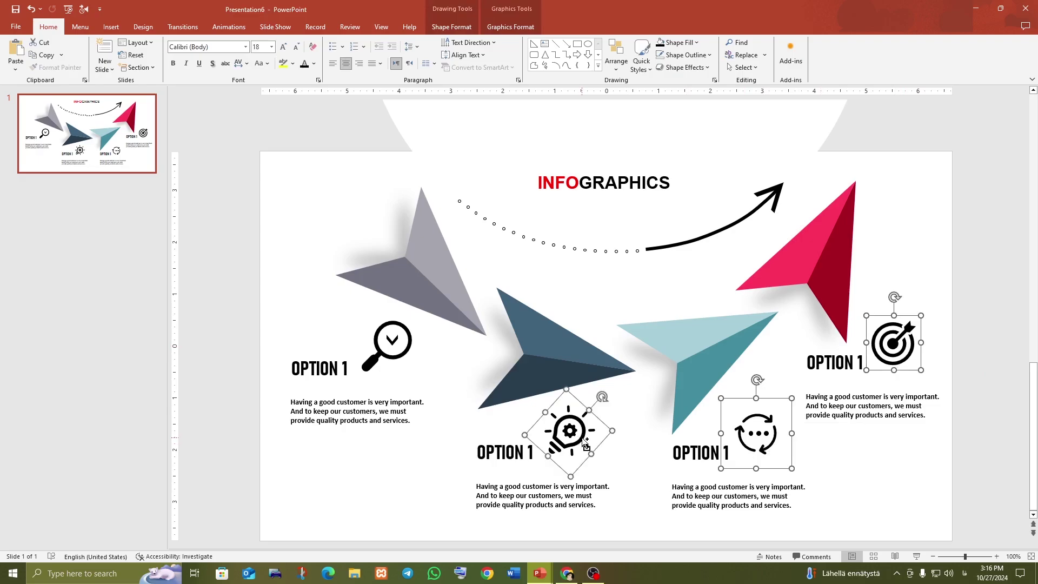
shift+click(397, 359)
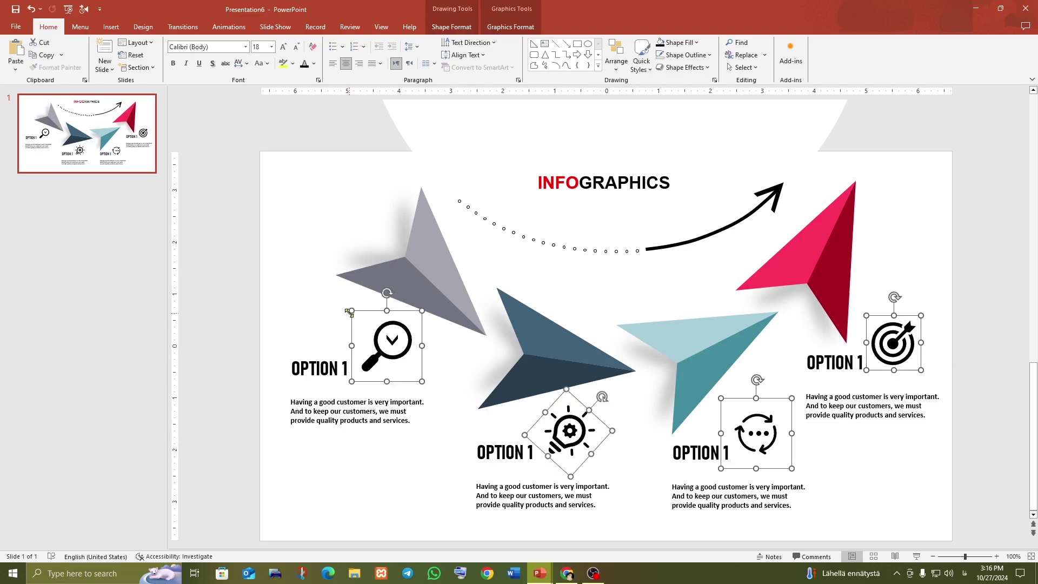
drag(350, 312, 385, 366)
click(431, 477)
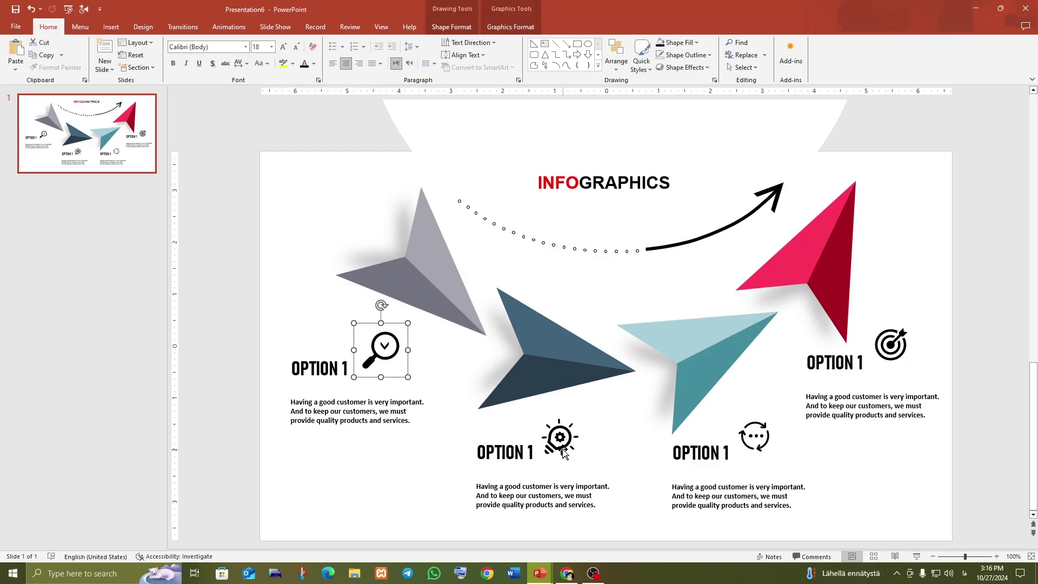
drag(551, 444, 559, 442)
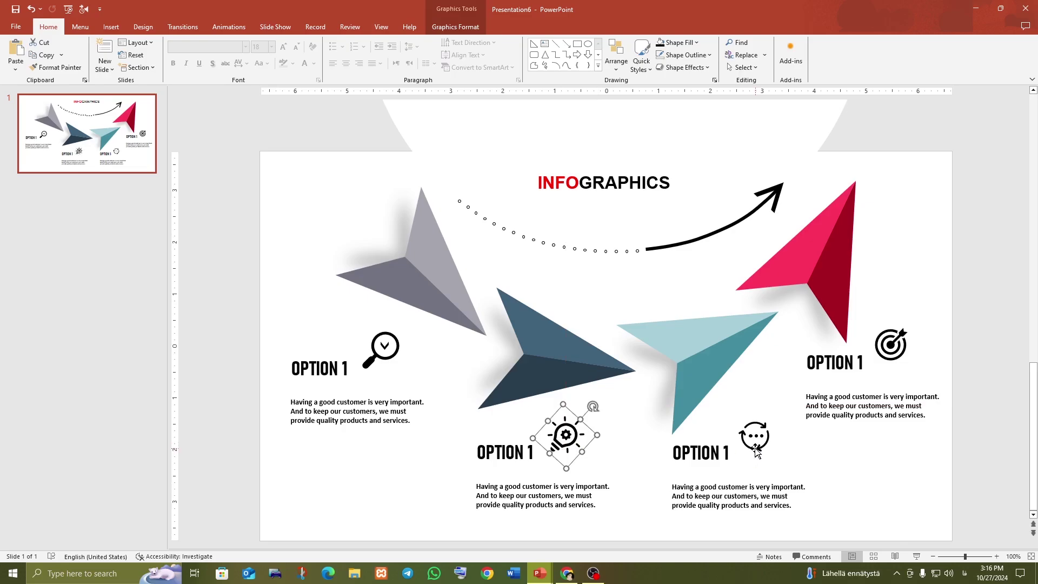
Narrow the fourth option's description text box
click(1012, 404)
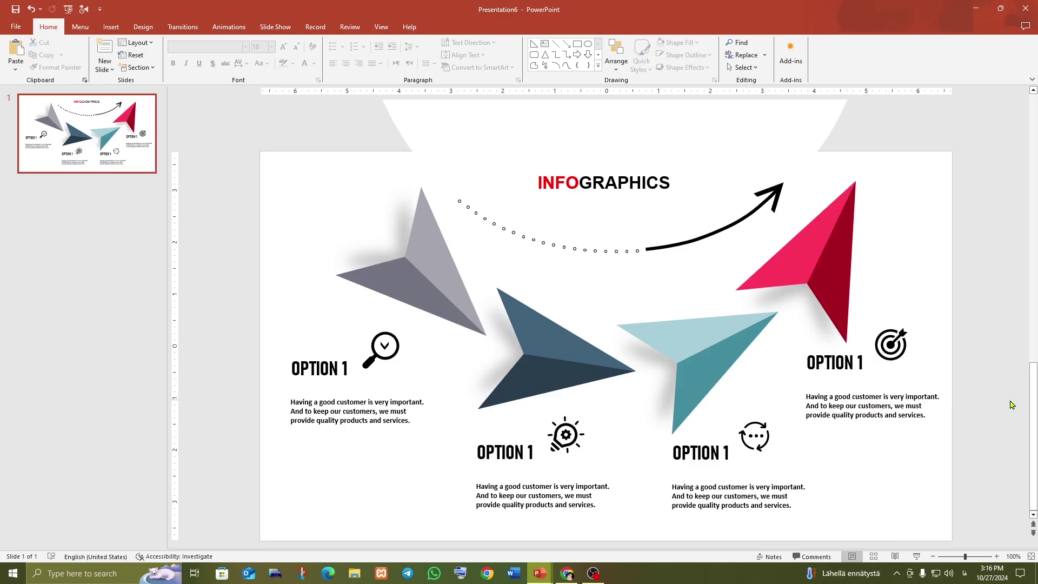
click(897, 421)
drag(946, 406, 915, 410)
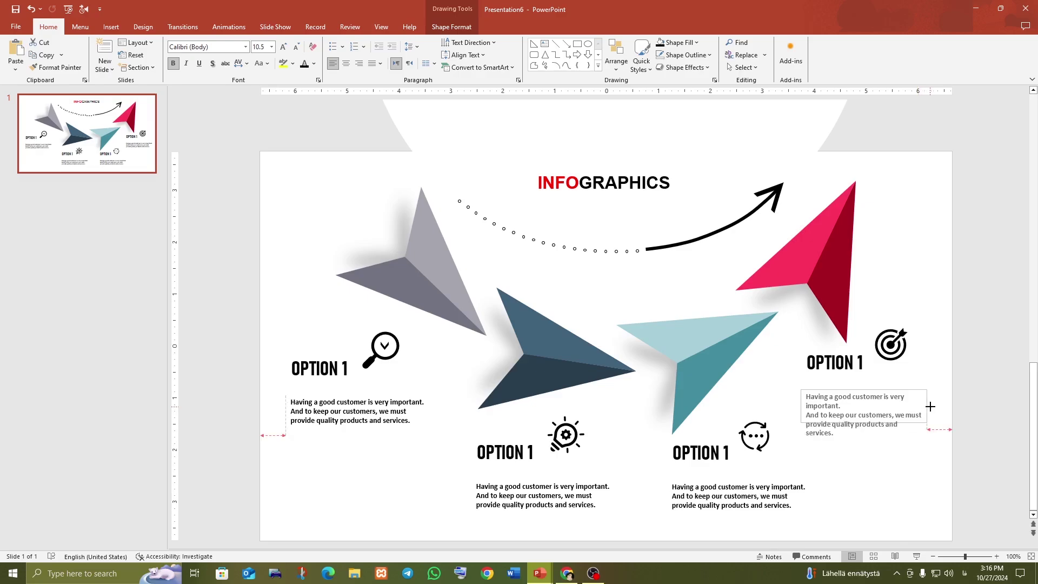
Narrow the fourth, third, second and first description boxes so each wraps onto five lines
drag(914, 410, 907, 412)
click(805, 504)
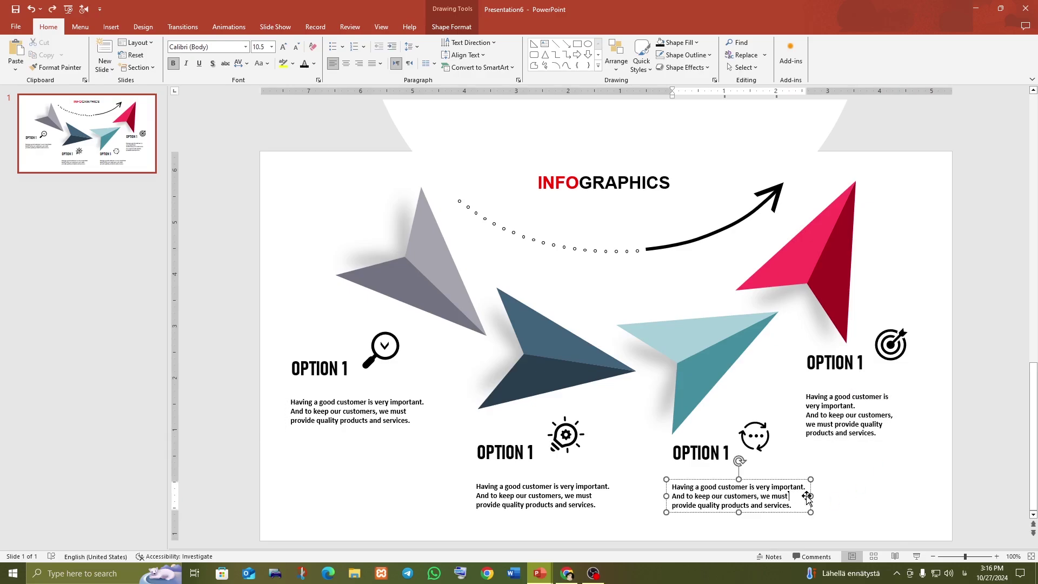
drag(811, 496, 770, 496)
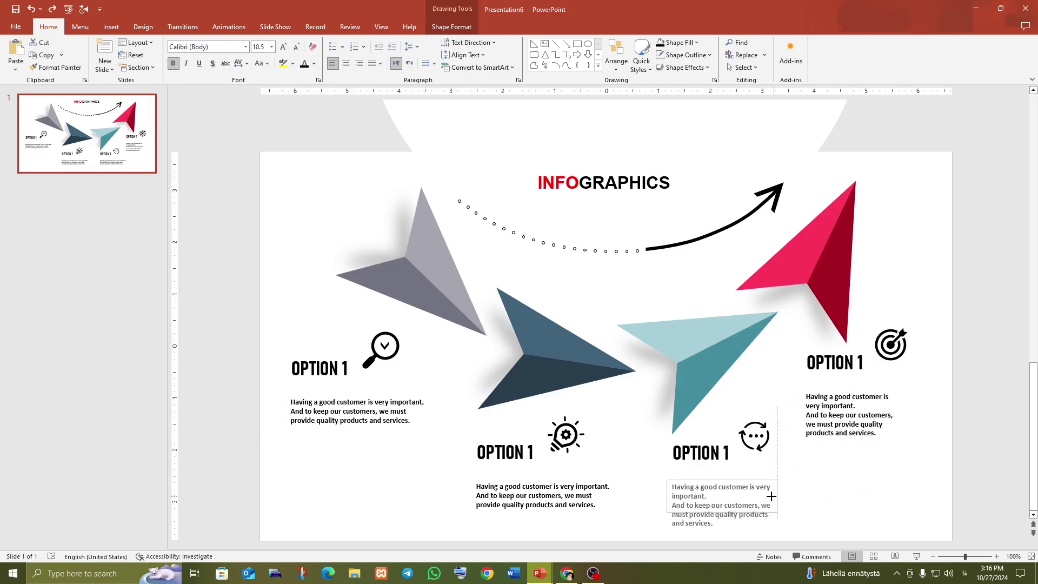
click(609, 495)
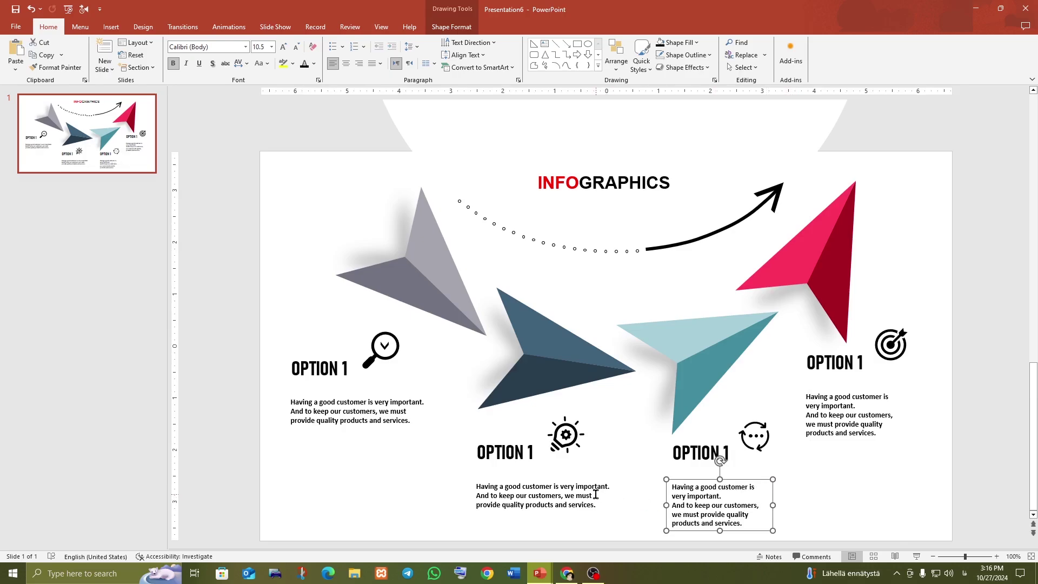
drag(613, 496, 573, 498)
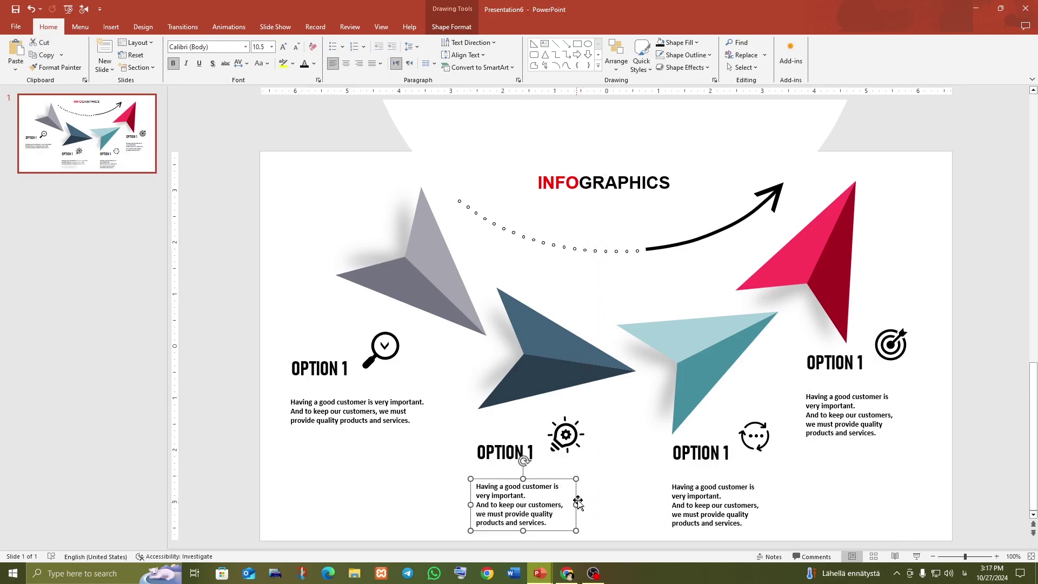
click(391, 422)
drag(429, 413, 386, 420)
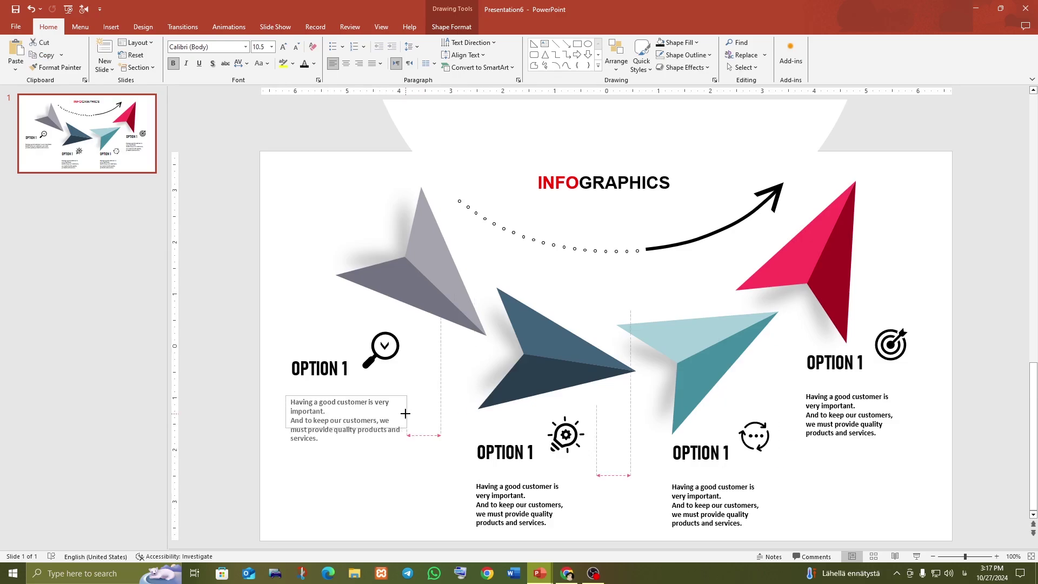
click(392, 486)
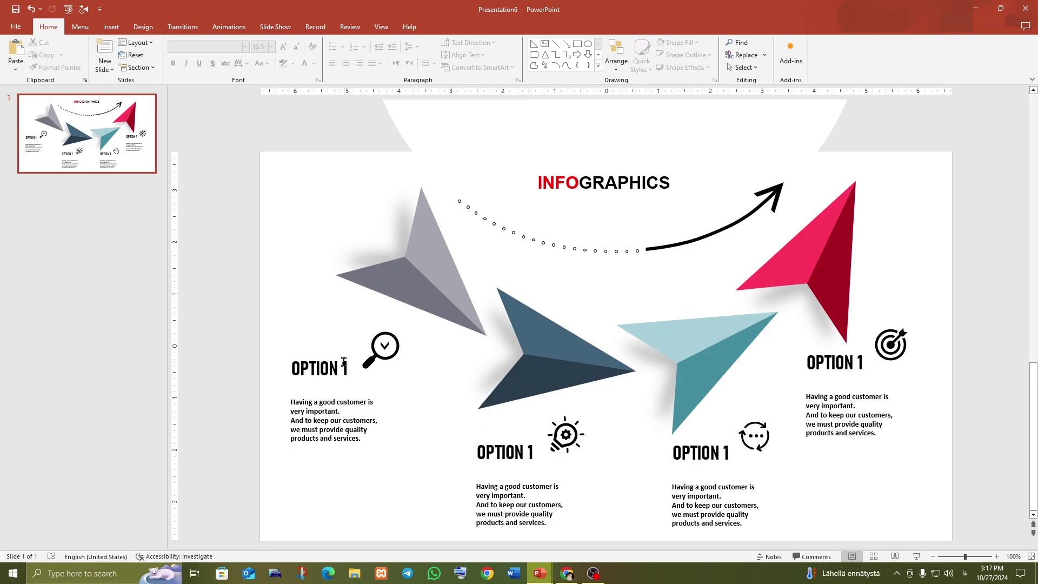
double_click(531, 452)
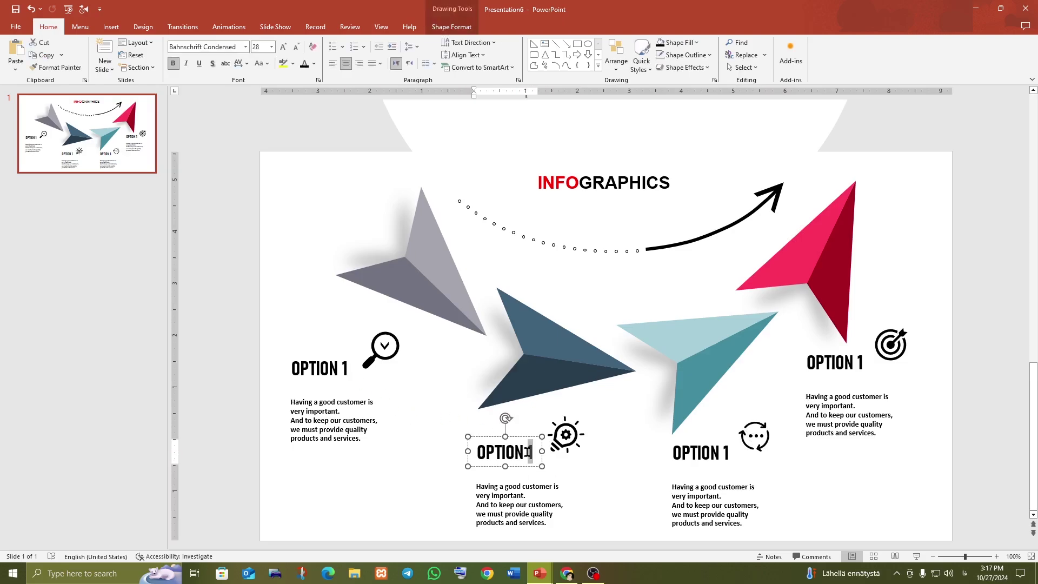
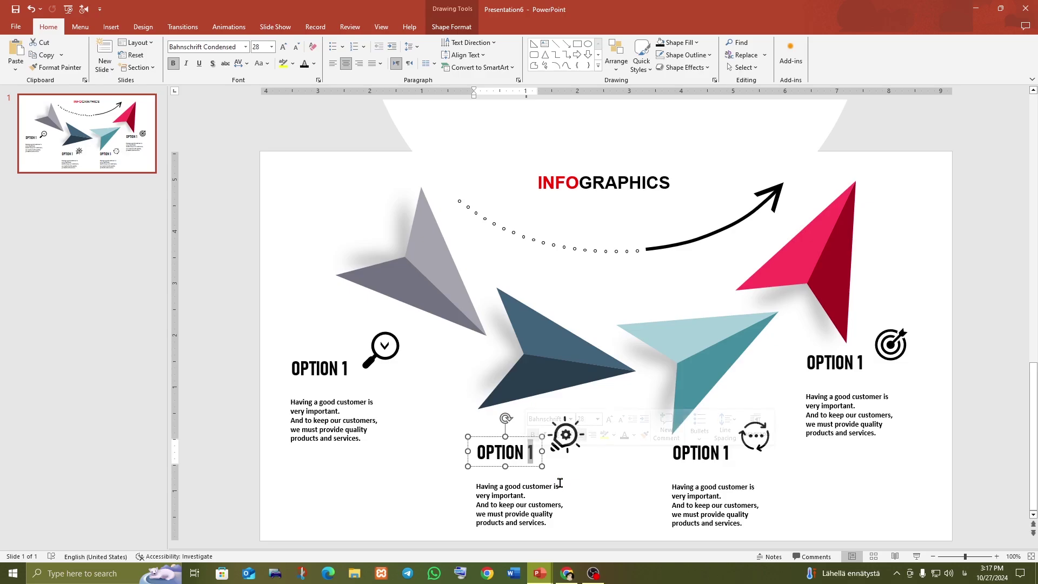
Replace the 1s in three option titles with 3, 4 and 2, leaving the rightmost as OPTION 1
text(3)
double_click(345, 369)
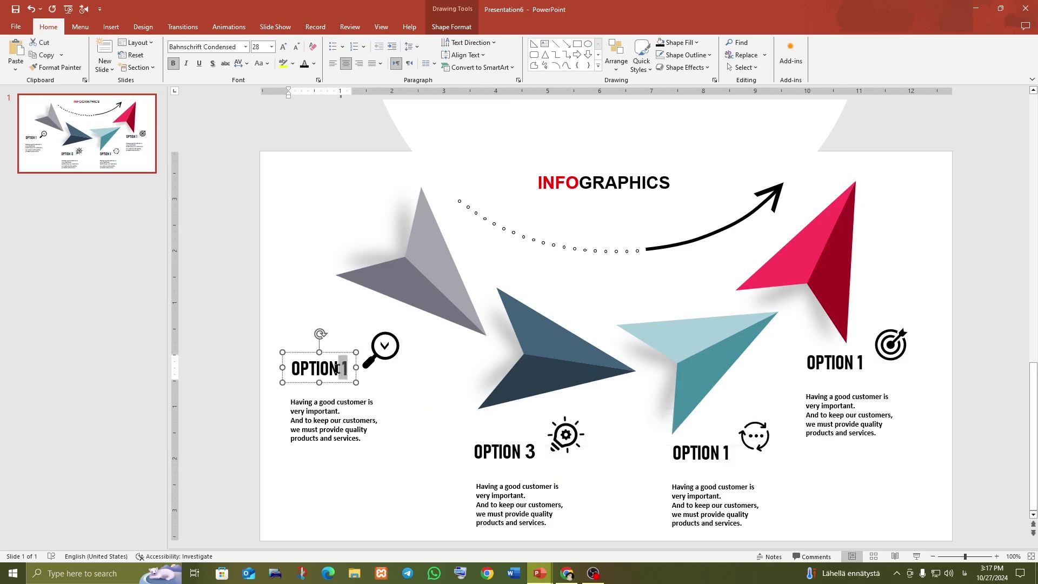
text(4)
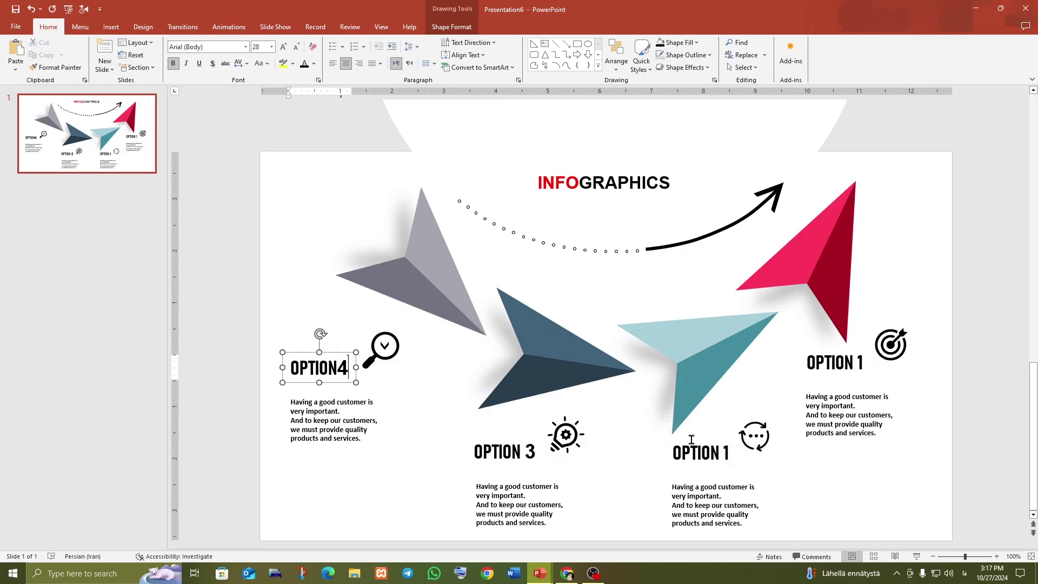
double_click(726, 453)
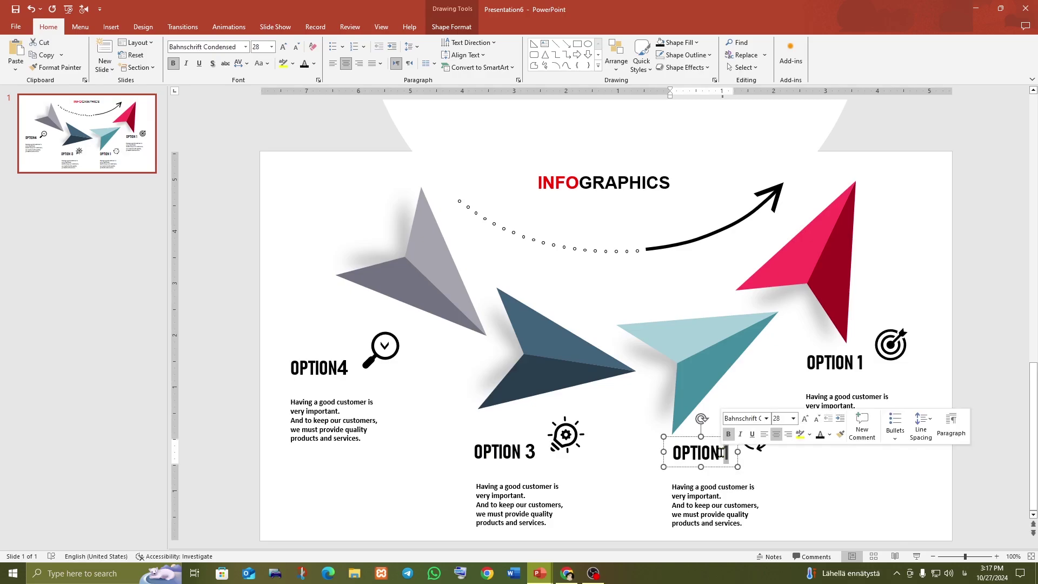
text(2)
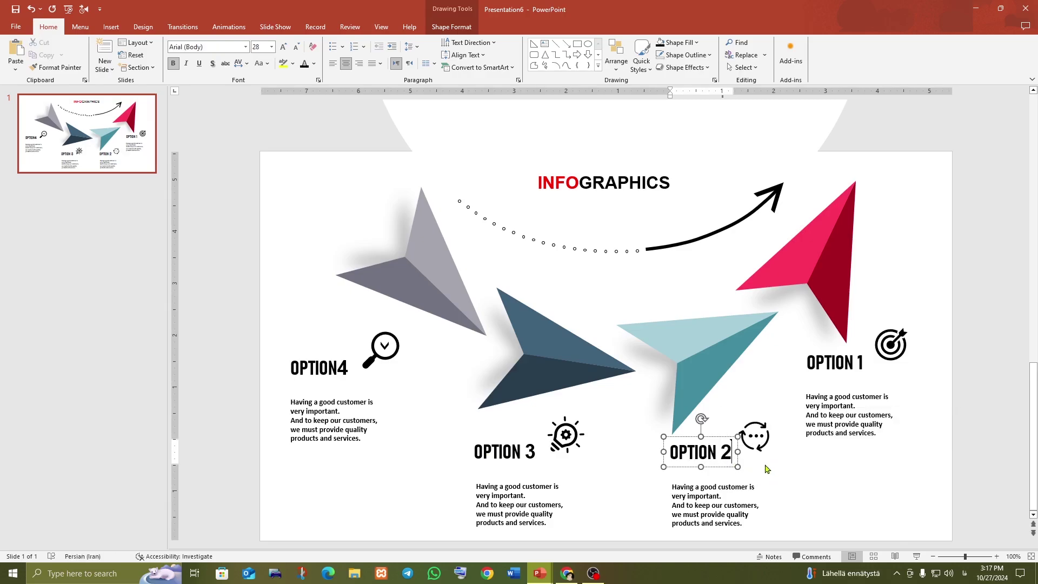
click(816, 487)
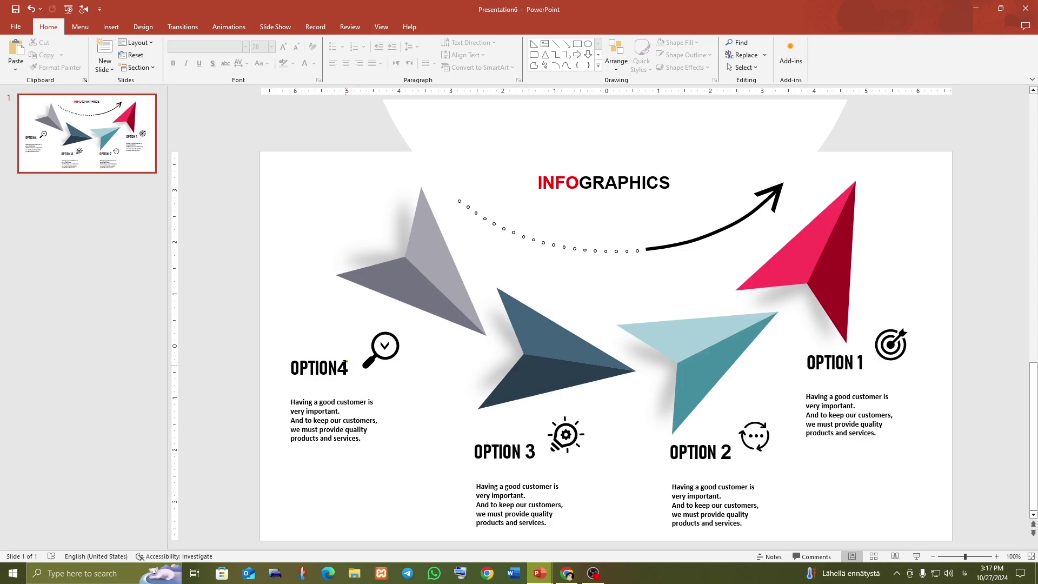
Eyedrop the grey plane's colour onto OPTION4 and the dark blue plane's onto OPTION 3
double_click(346, 368)
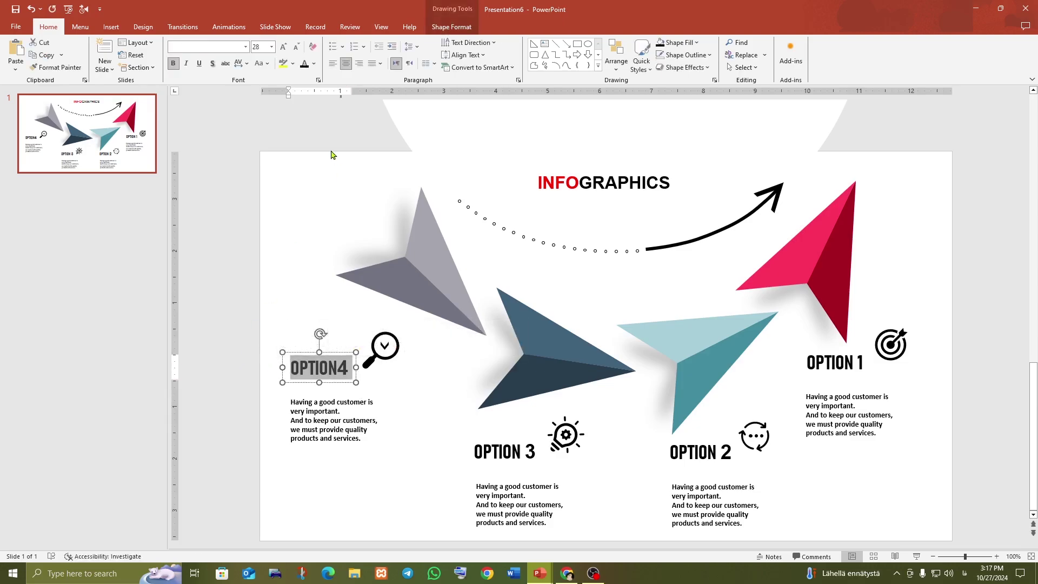
click(314, 63)
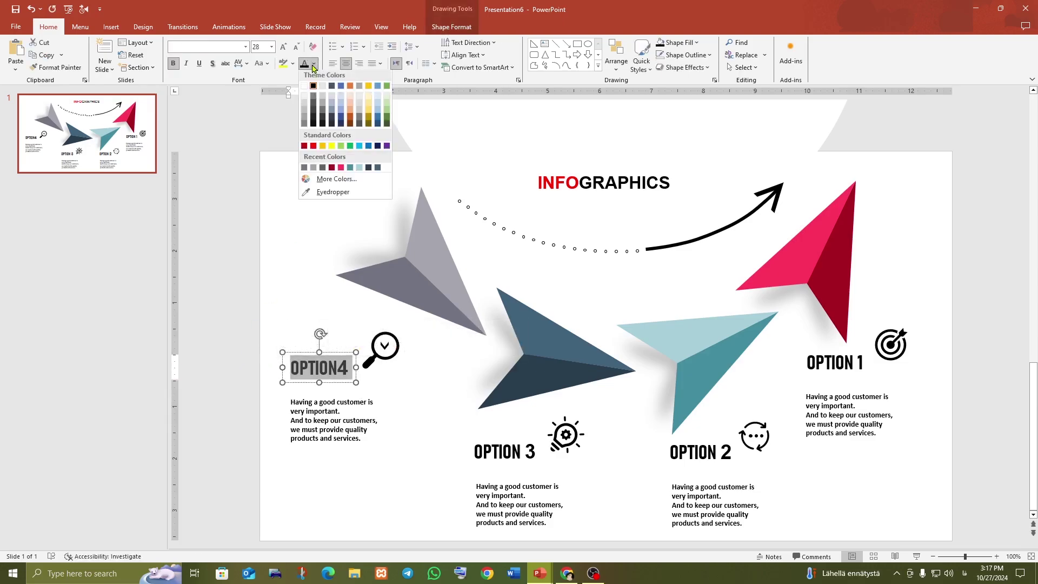
click(322, 199)
click(357, 271)
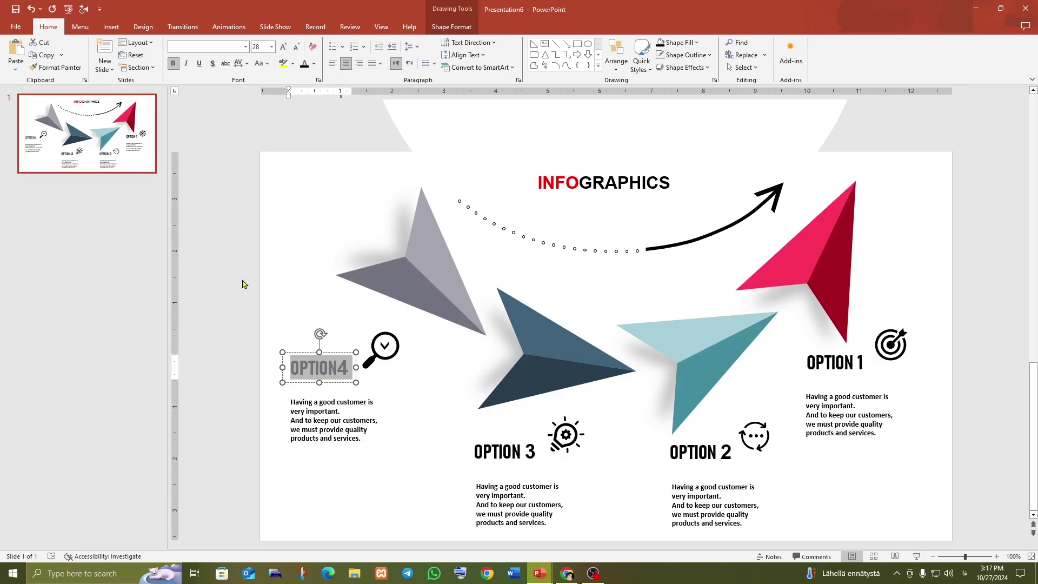
click(588, 466)
triple_click(534, 451)
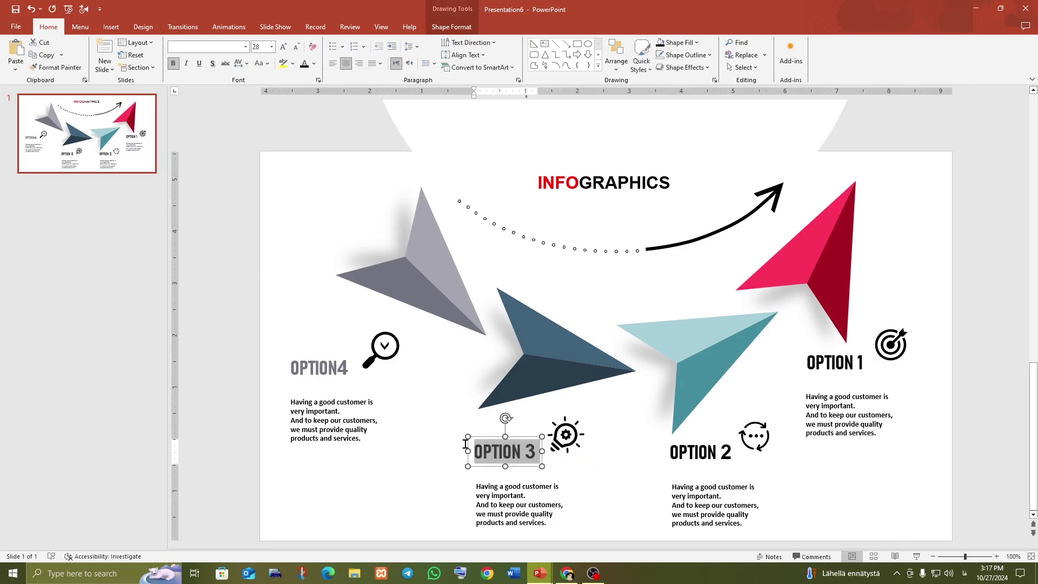
click(313, 64)
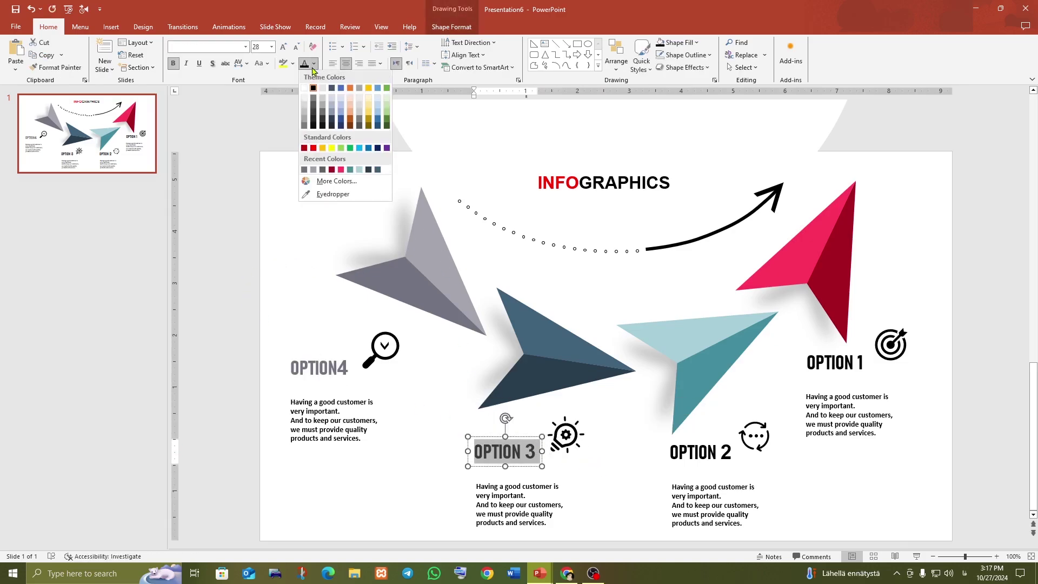
click(323, 193)
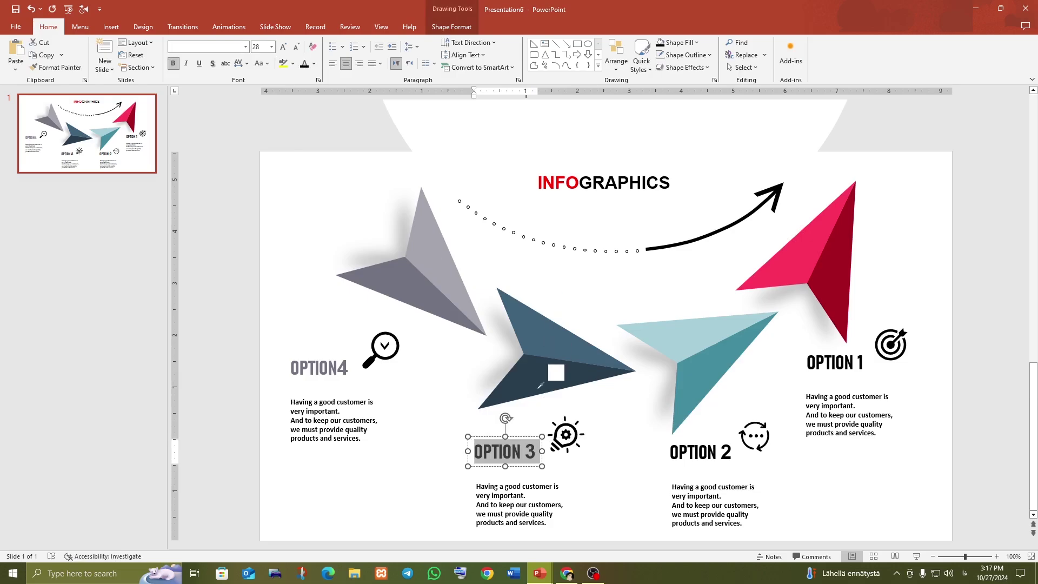
click(545, 372)
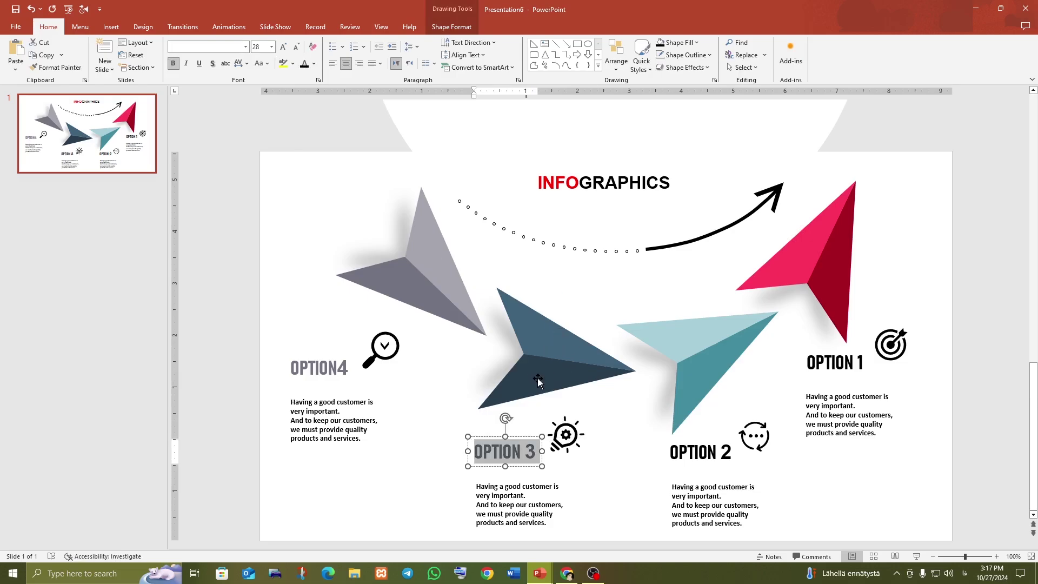
click(628, 446)
Eyedrop the teal plane's colour onto OPTION 2 and the red plane's dark red onto OPTION 1
triple_click(728, 452)
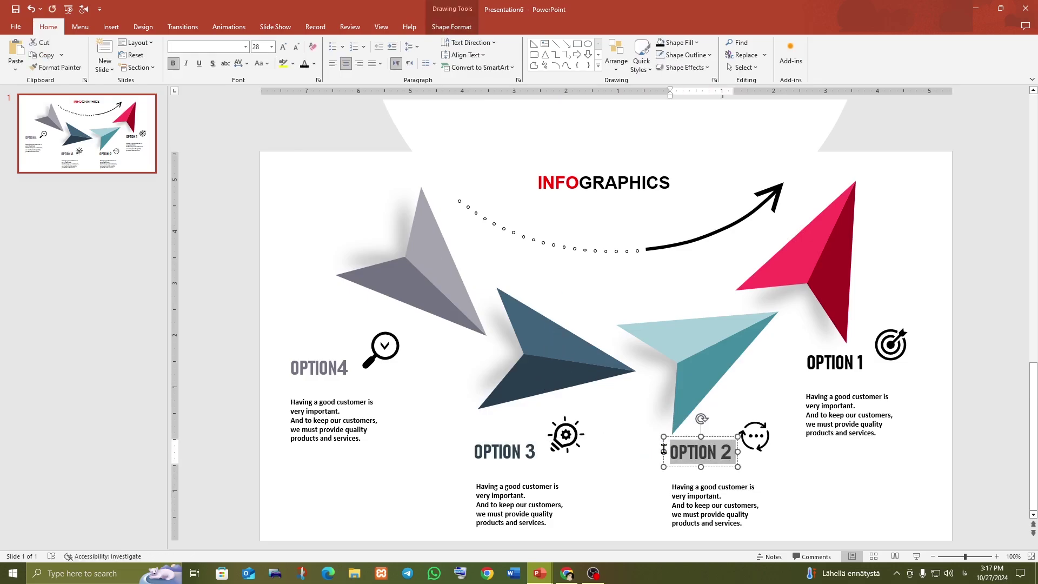
click(314, 64)
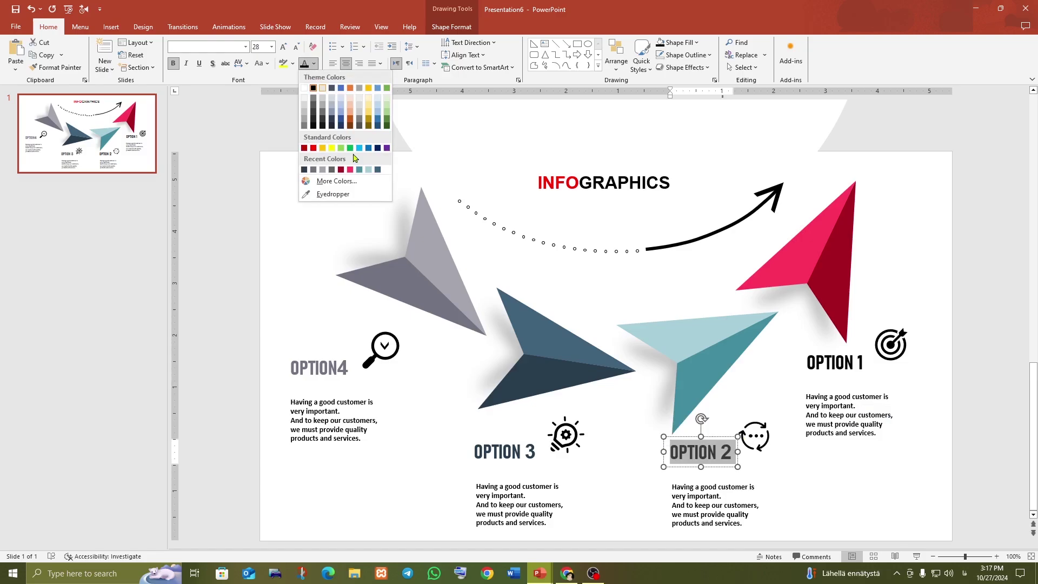
click(332, 194)
click(700, 373)
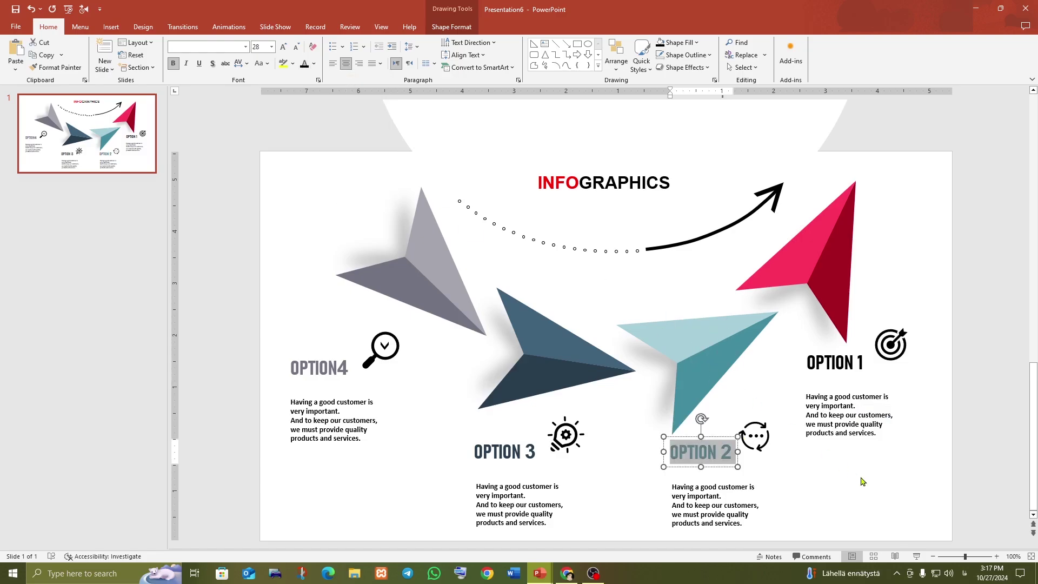
click(861, 364)
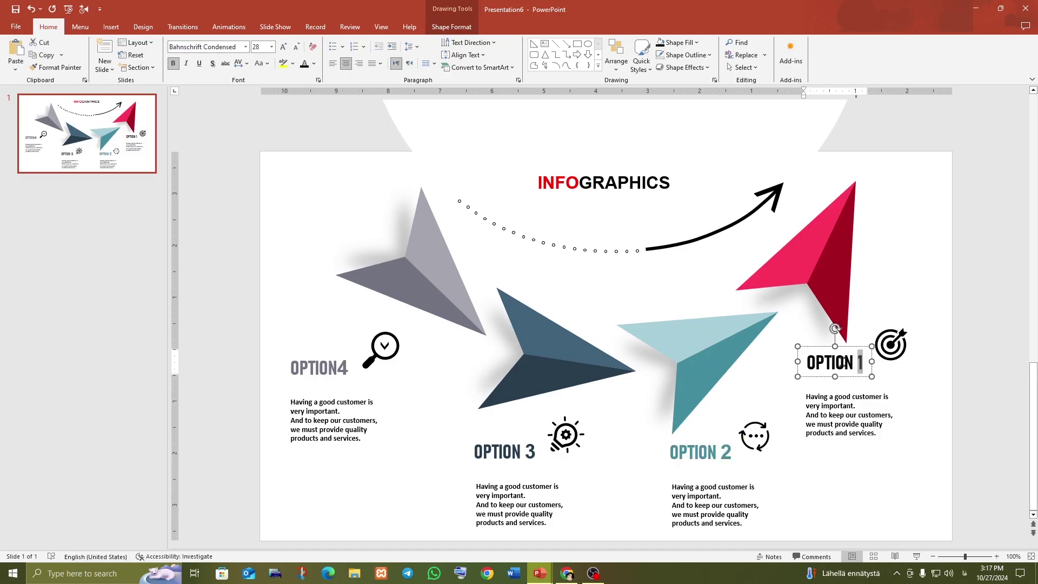
drag(864, 363, 807, 358)
click(314, 64)
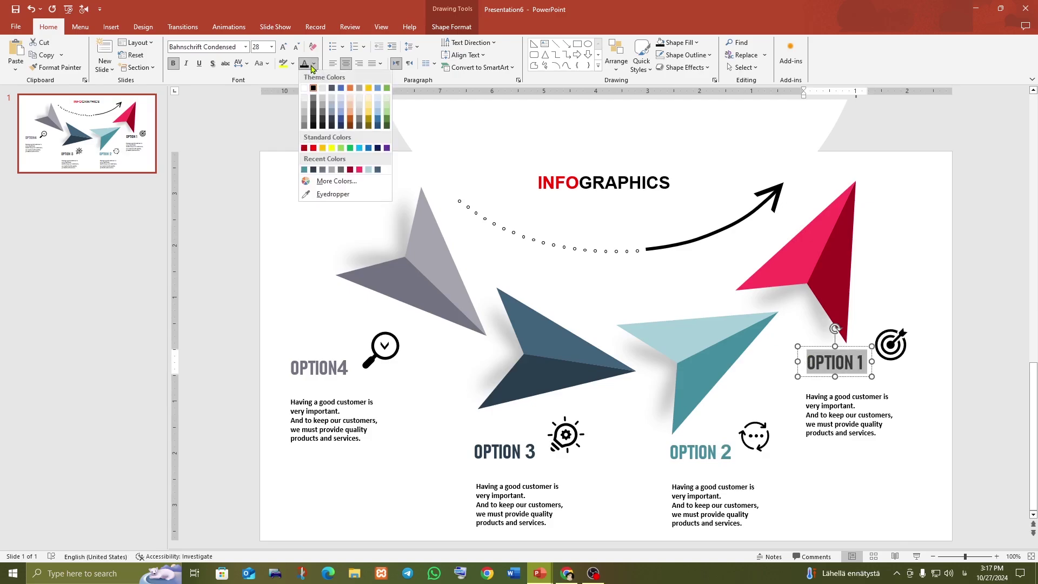
click(332, 194)
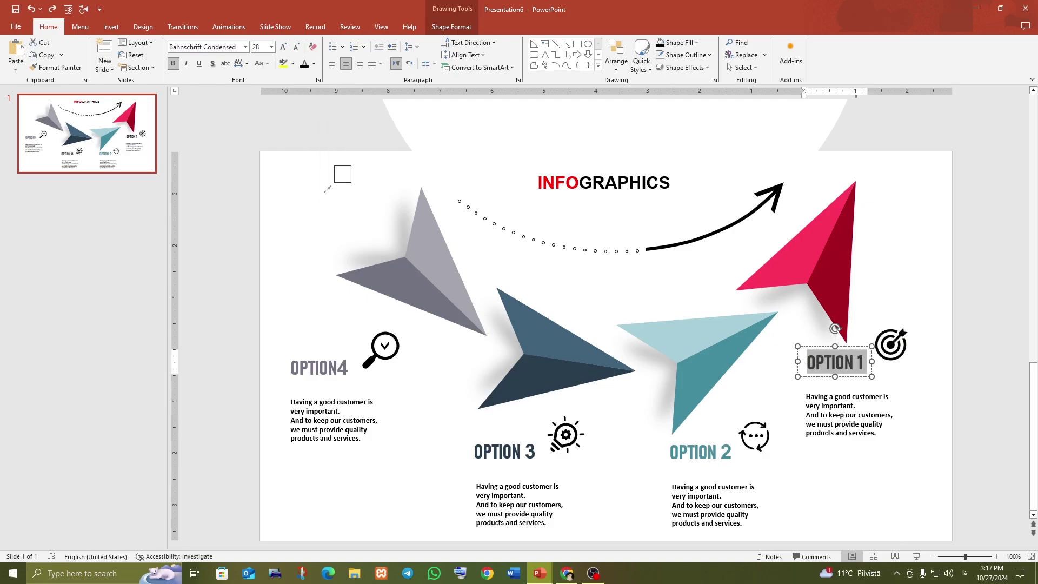
click(832, 278)
click(978, 313)
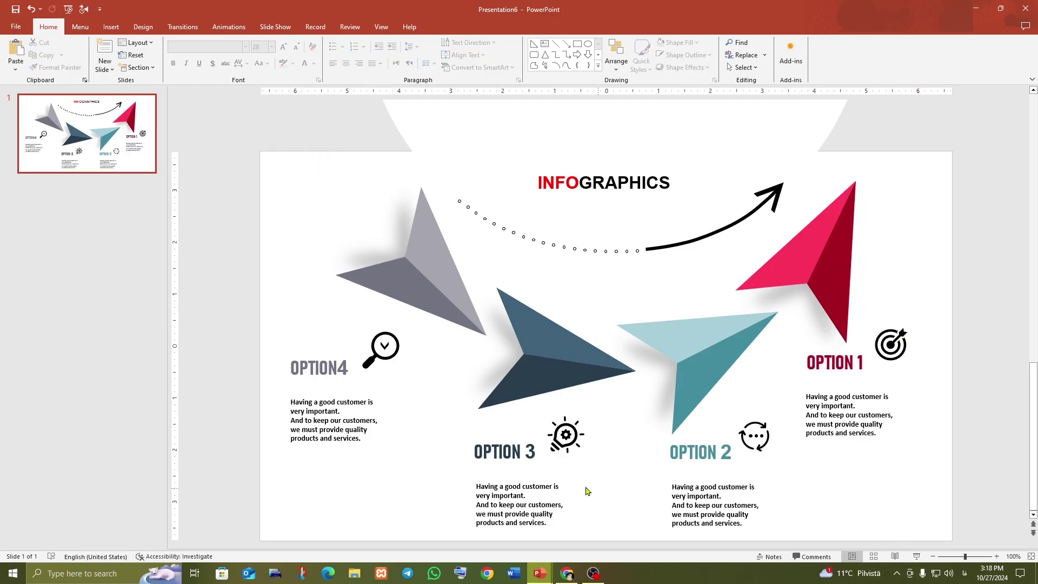
scroll(638, 430, up, 1)
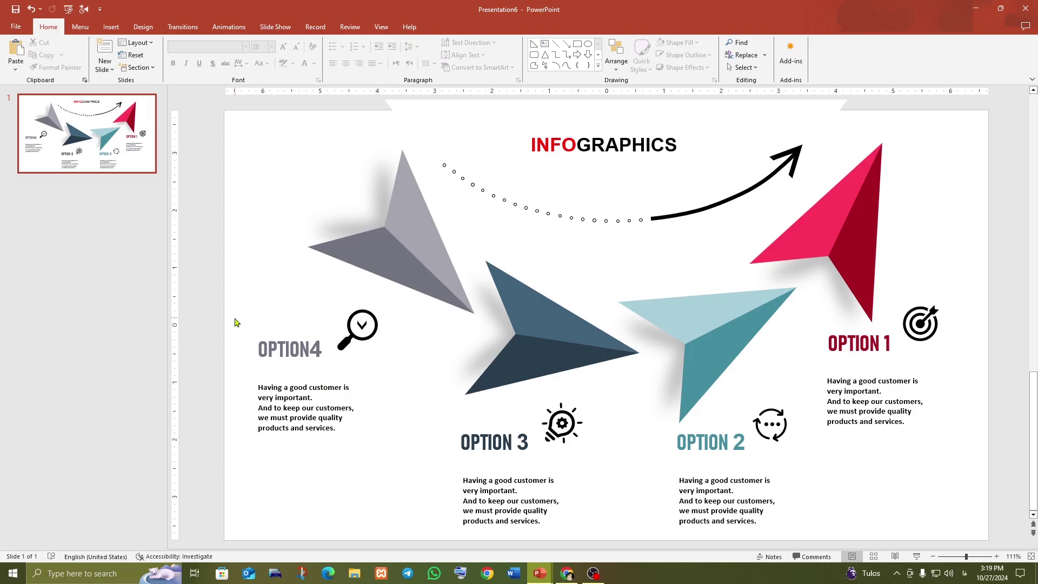
Group the OPTION4 magnifier icon, title and text, then the OPTION 3 gear icon, title and text
drag(211, 292, 413, 476)
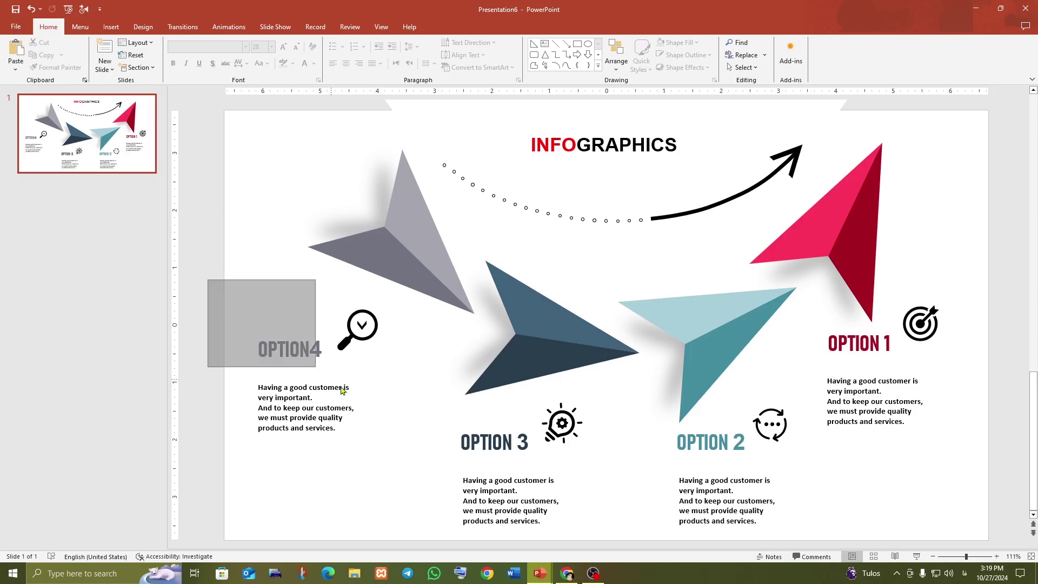
right_click(366, 361)
mouse_move(393, 438)
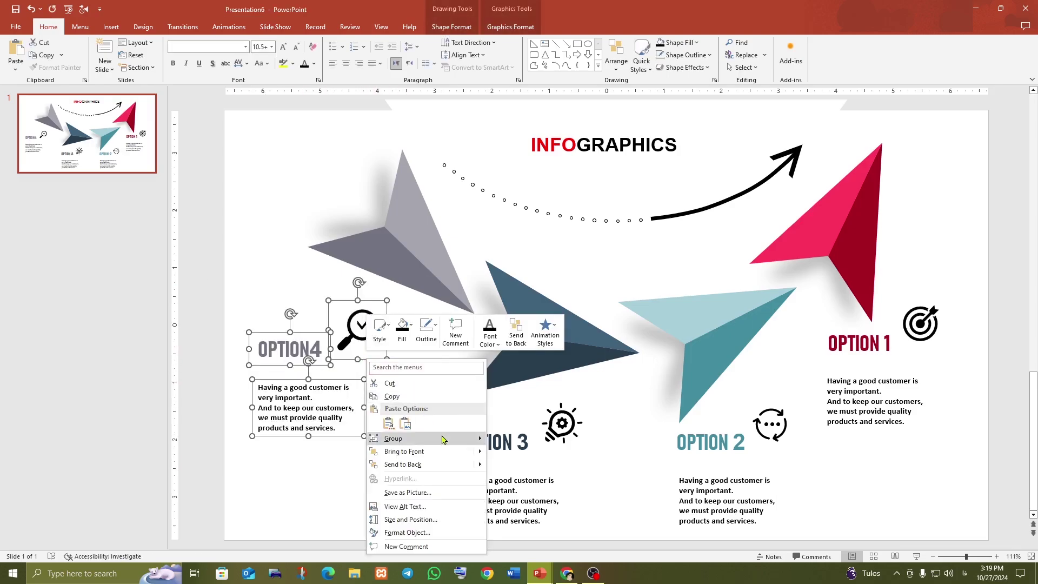
click(506, 441)
click(421, 447)
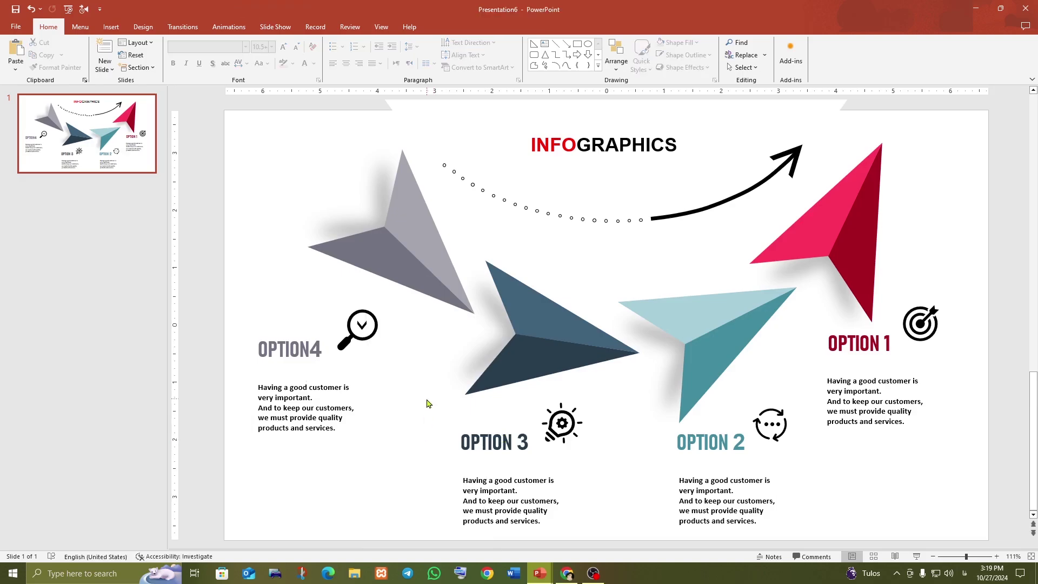
drag(424, 393, 610, 549)
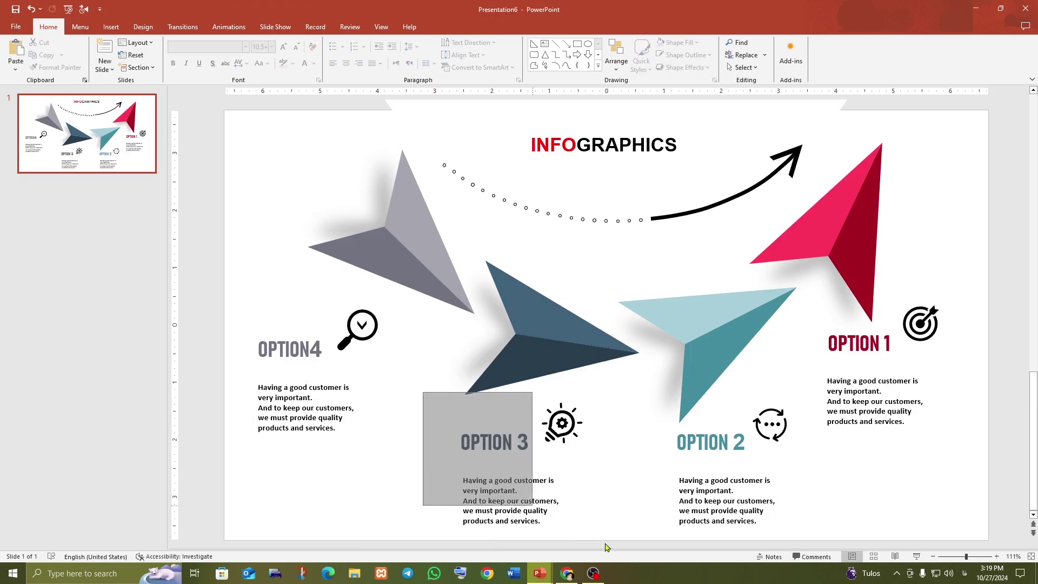
shift+click(565, 441)
right_click(563, 436)
mouse_move(591, 320)
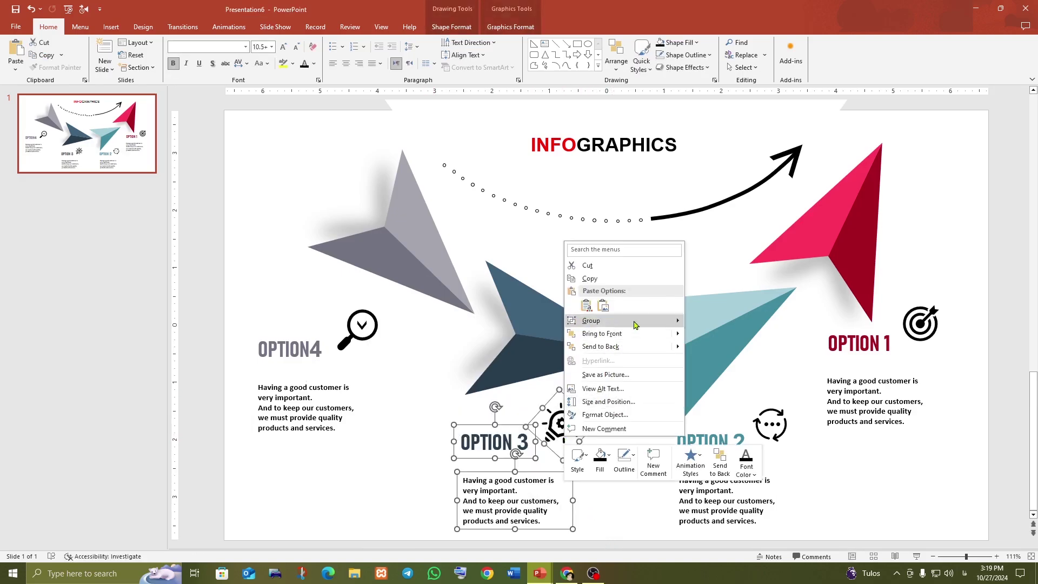
click(711, 322)
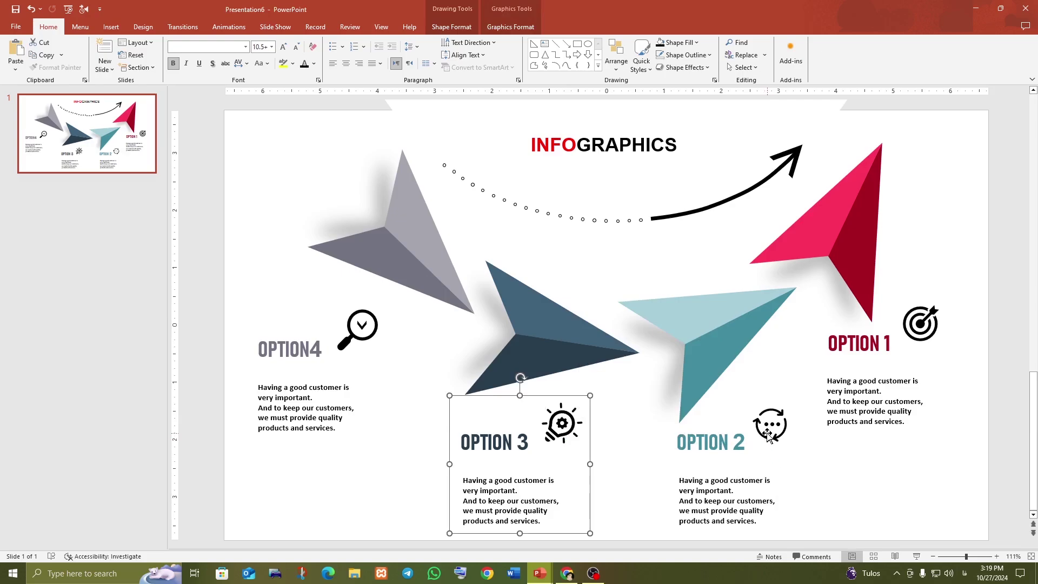
Group the OPTION 2 icon, title and body text, then the OPTION 1 target icon, title and text
click(769, 435)
shift+click(713, 445)
shift+click(718, 496)
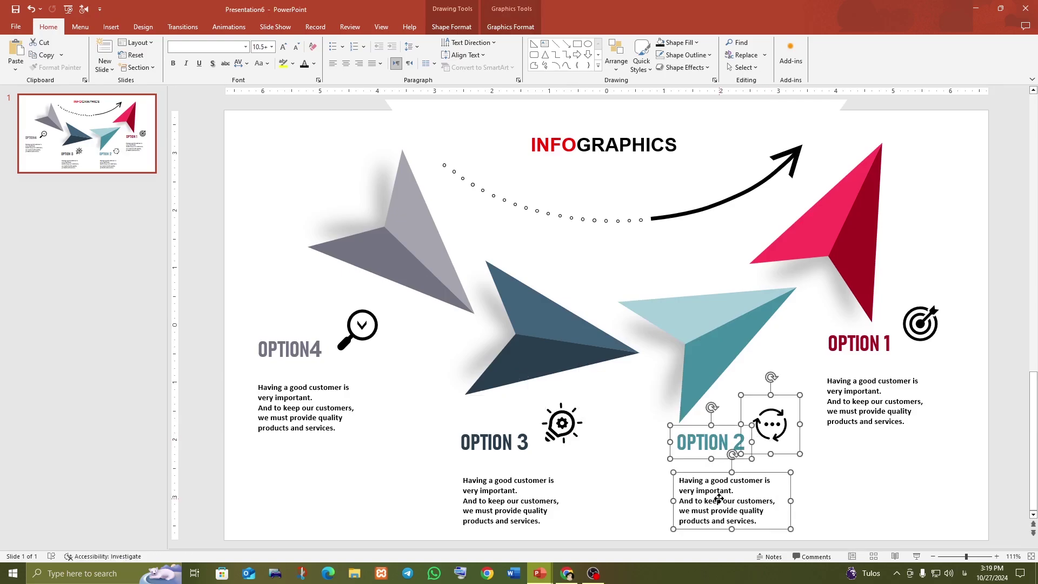
right_click(704, 473)
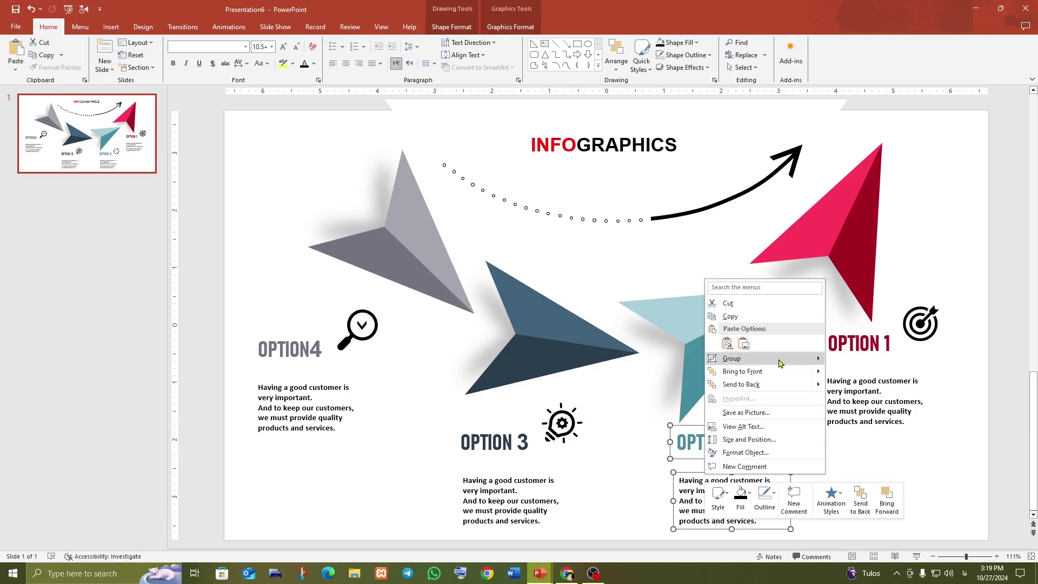
click(846, 361)
click(926, 326)
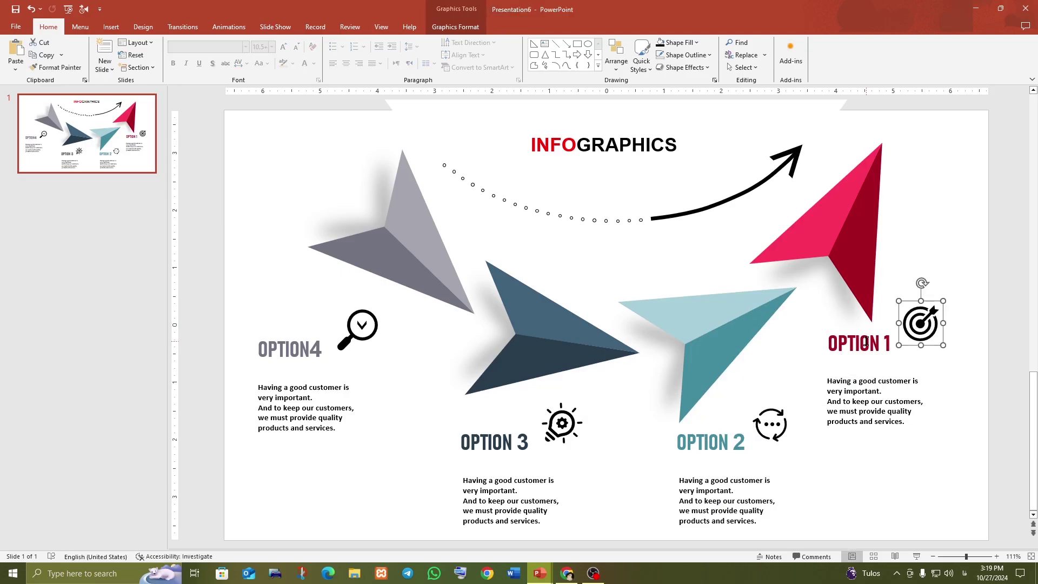
shift+click(866, 341)
shift+click(867, 416)
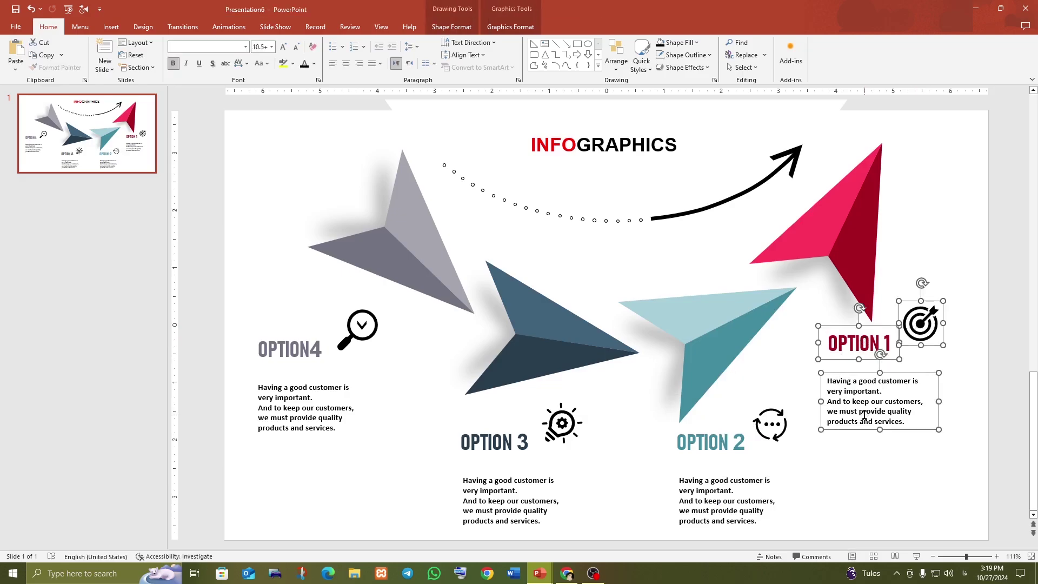
right_click(853, 373)
mouse_move(881, 258)
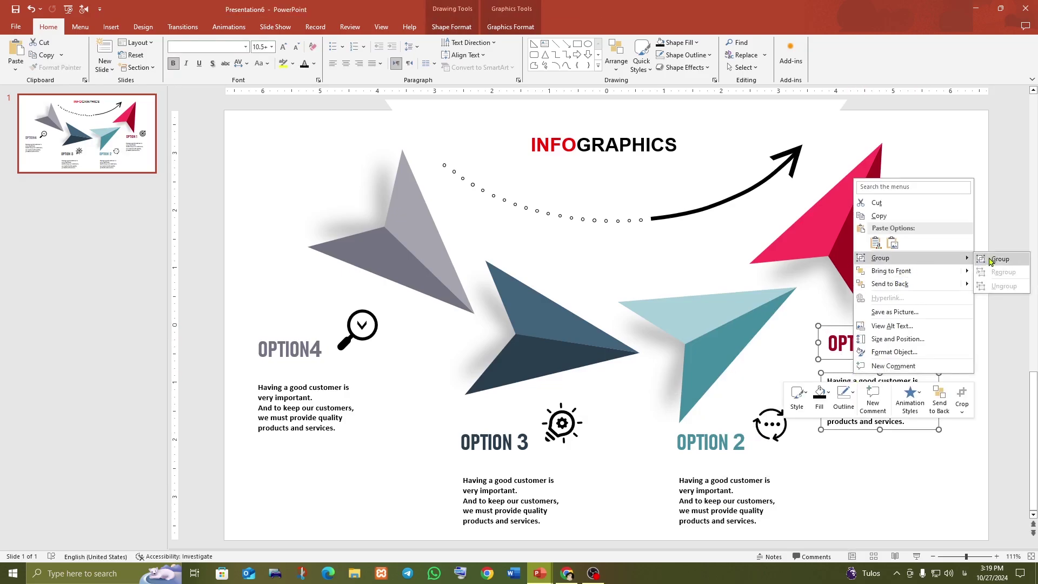
click(999, 259)
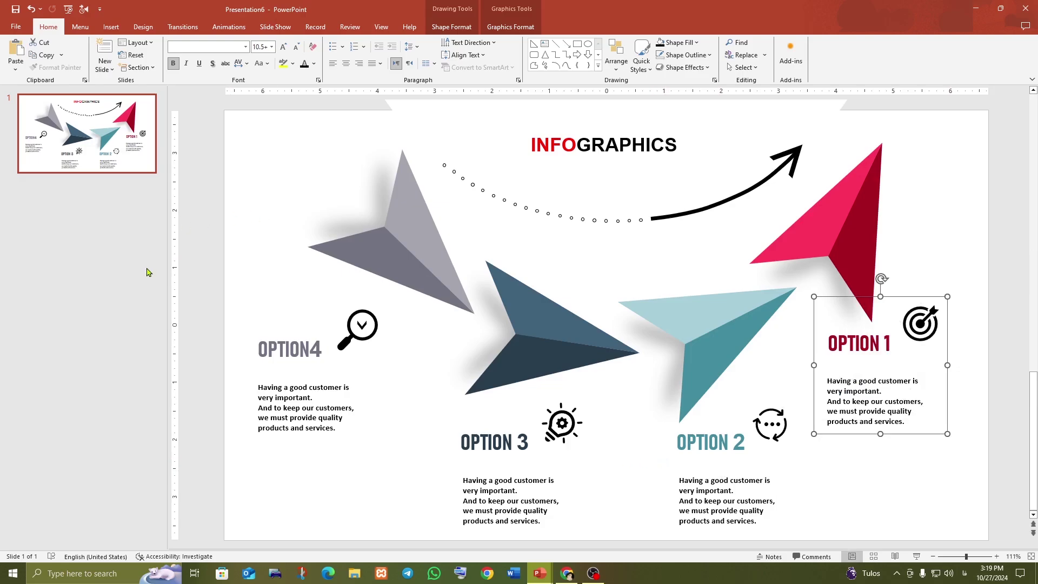
click(110, 154)
Duplicate slide 1 as slide 2, then push its INFOGRAPHICS title above the slide and rotate it steeply
right_click(108, 146)
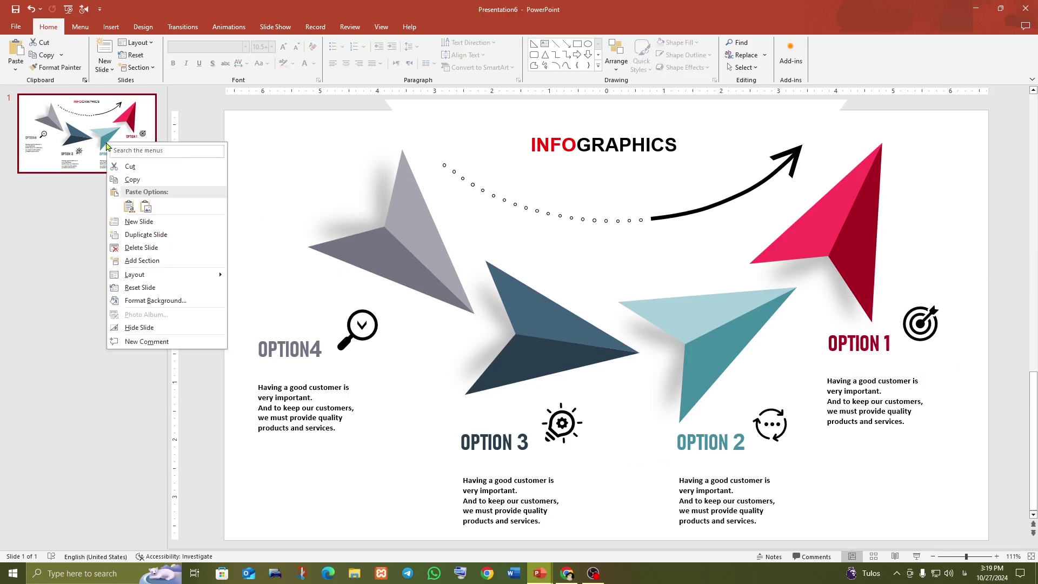
click(132, 235)
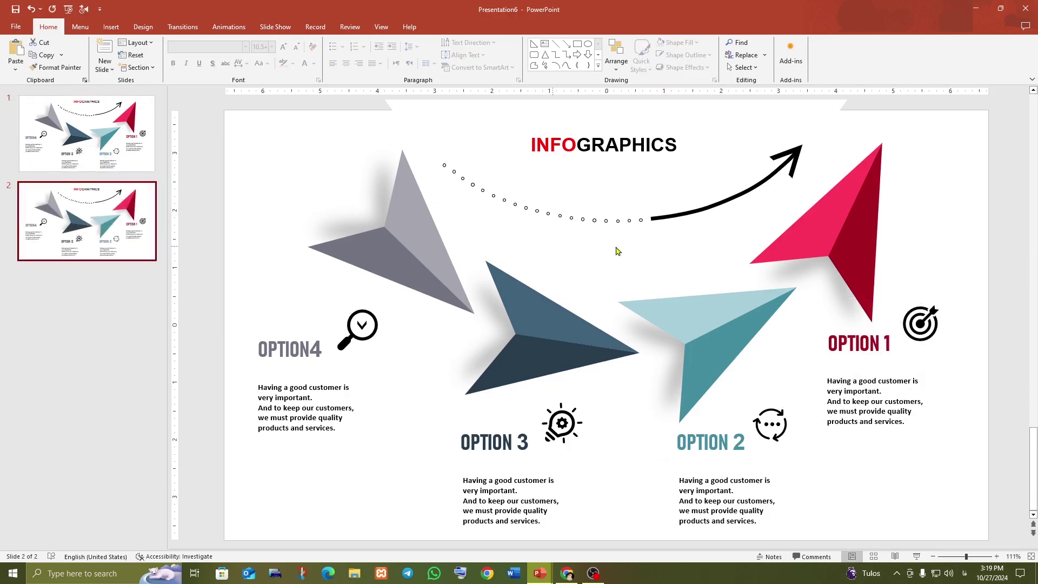
click(627, 158)
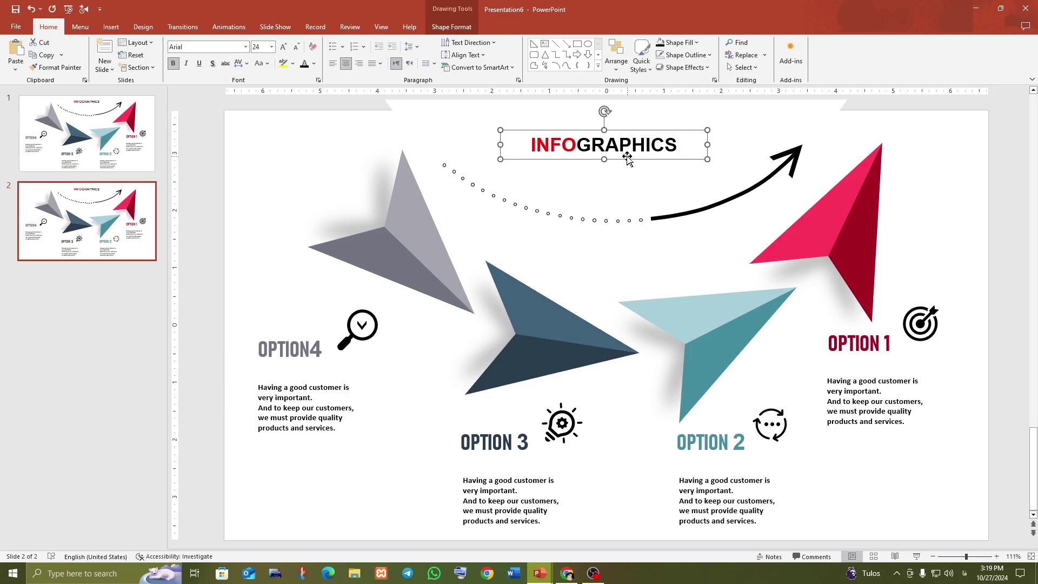
scroll(627, 158, up, 3)
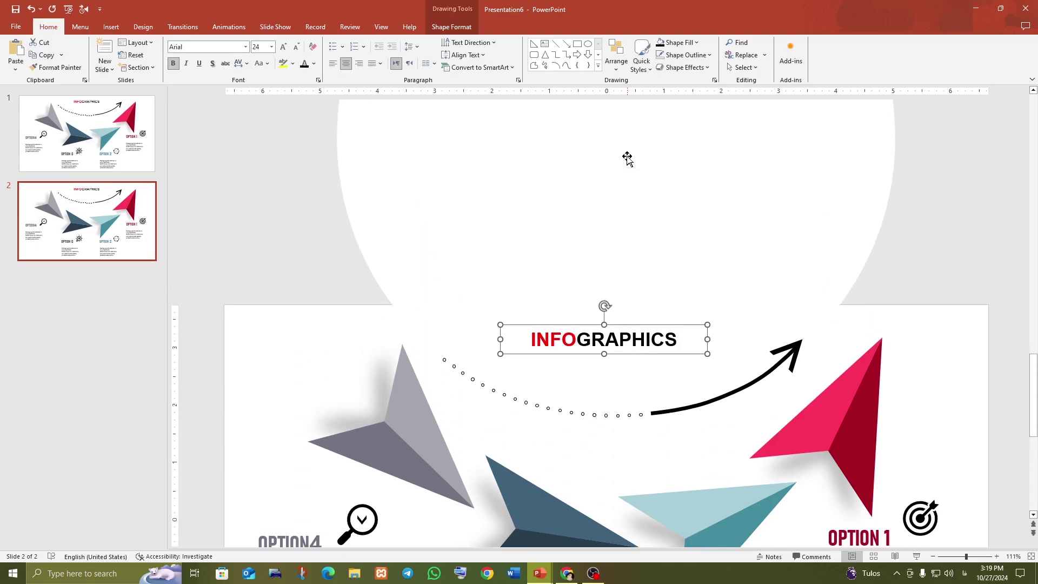
key(Up)
key(Up)
key(Up)
key(Up)
key(Up)
key(Up)
key(Up)
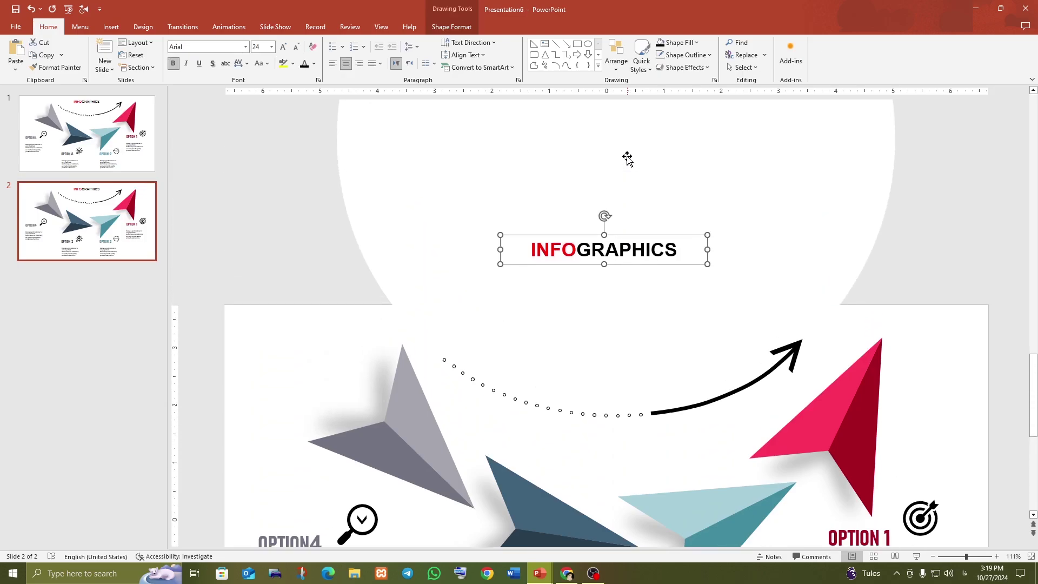
key(Up)
key(Up)
key(Up)
mouse_move(604, 134)
mouse_down()
mouse_move(659, 156)
mouse_move(651, 220)
mouse_up()
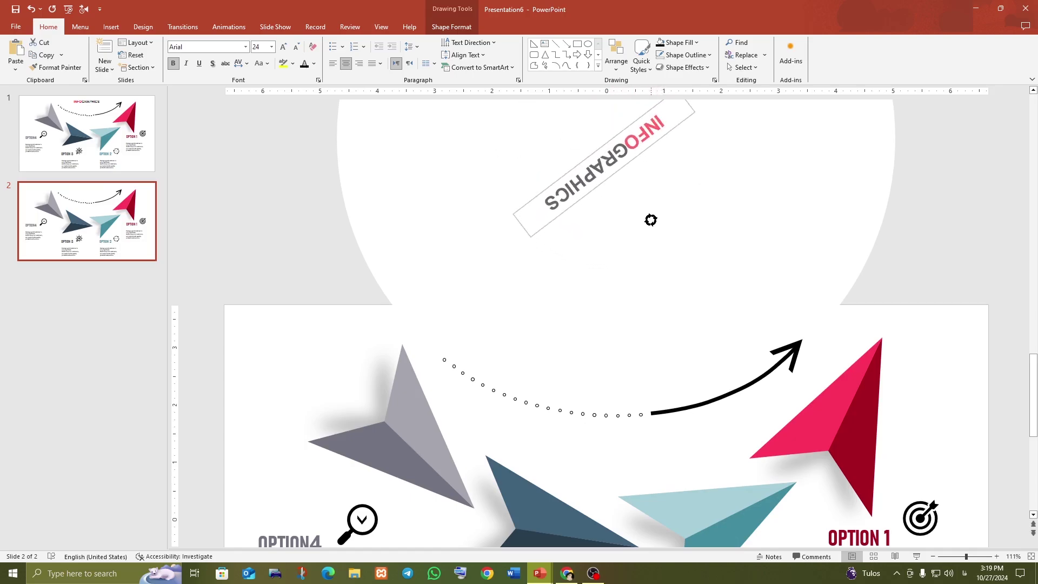
right_click(108, 227)
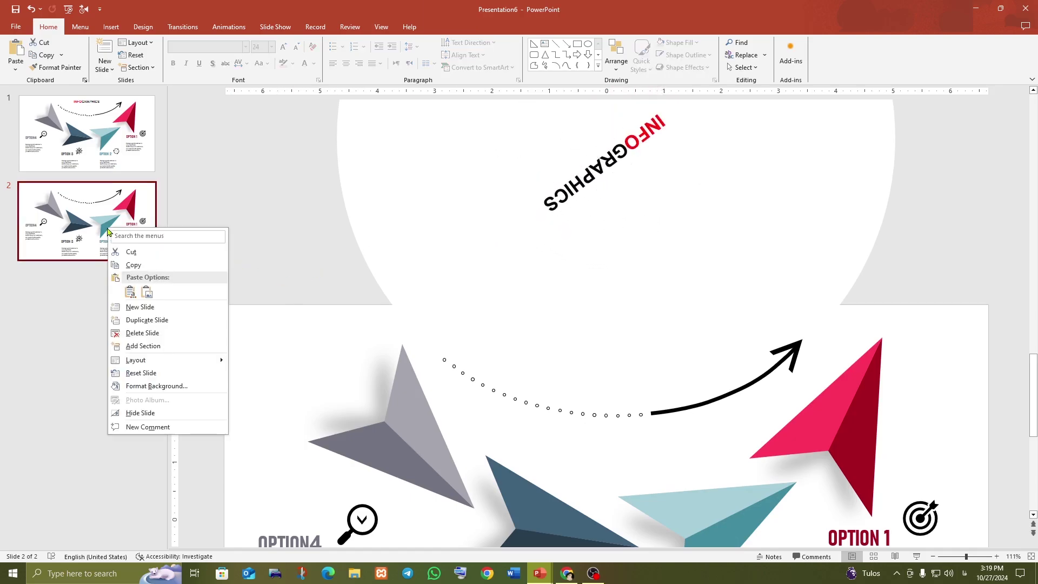
Duplicate slide 2 as slide 3 and rotate its large white circle along with the INFOGRAPHICS title
click(142, 323)
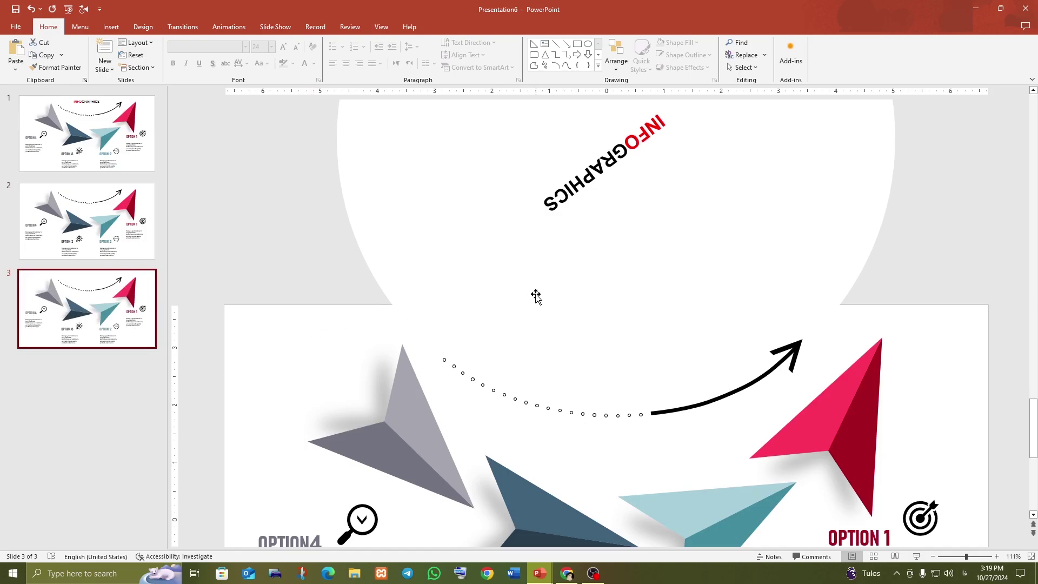
click(546, 279)
scroll(549, 278, up, 1)
ctrl+scroll(551, 282, down, 4)
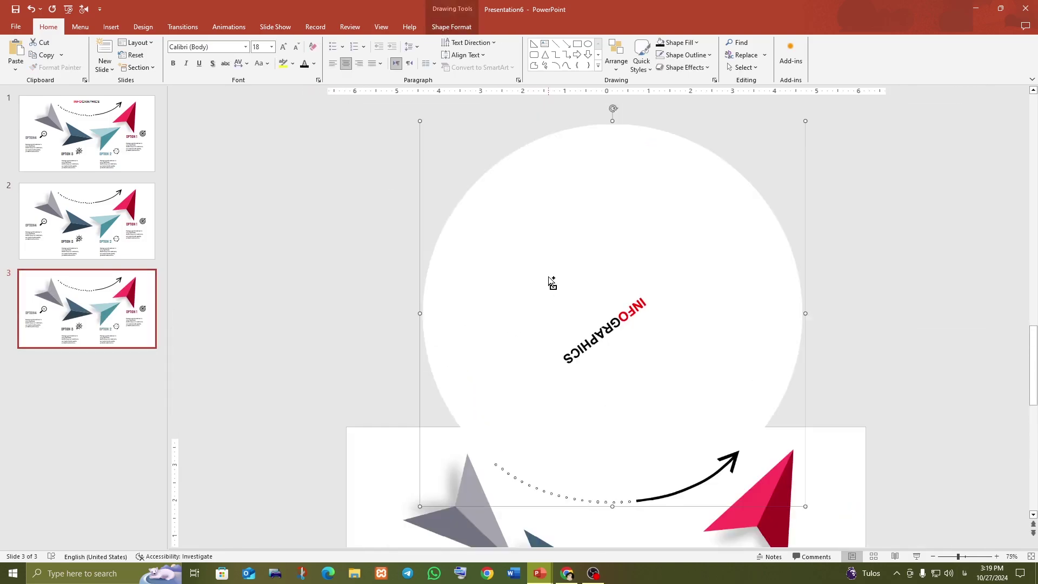
mouse_move(613, 108)
mouse_down()
mouse_move(648, 110)
mouse_move(708, 324)
mouse_up()
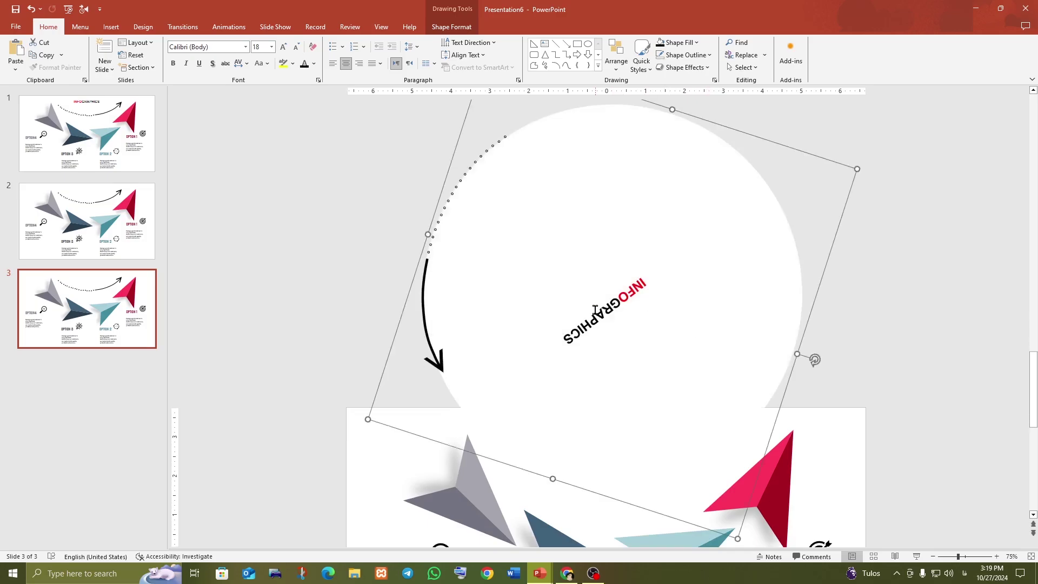
Add a new slide 4 and paste the infographic content into it
click(115, 335)
right_click(90, 311)
click(131, 406)
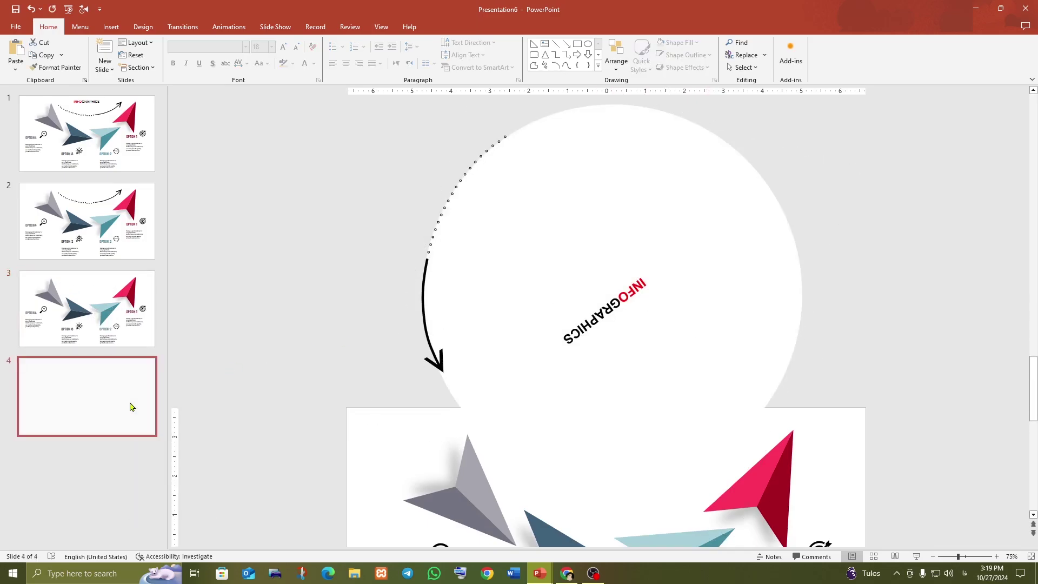
key(ctrl+v)
scroll(348, 311, down, 2)
scroll(344, 310, down, 2)
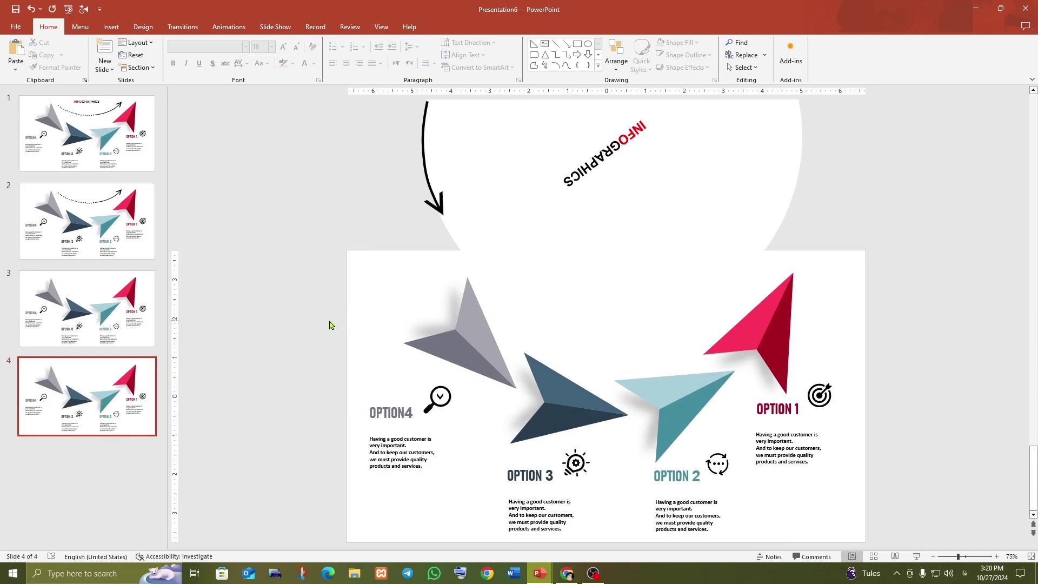
Move the four OPTION groups down below the slide
click(409, 411)
shift+click(548, 492)
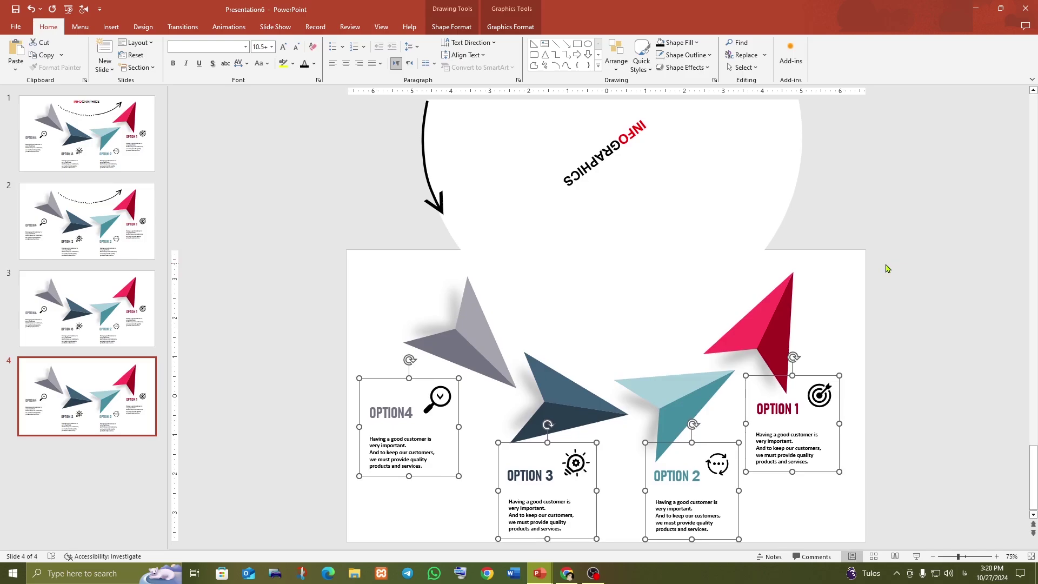
key(Down)
key(Down)
key(Down)
key(Down)
key(Down)
key(Down)
key(Down)
key(Down)
key(Down)
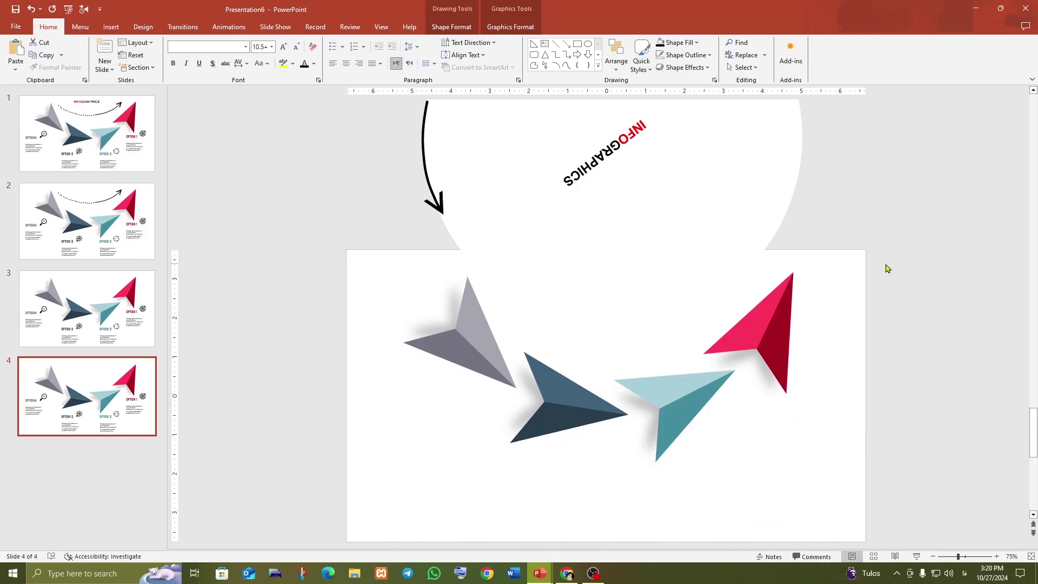
scroll(849, 278, down, 3)
scroll(836, 287, down, 2)
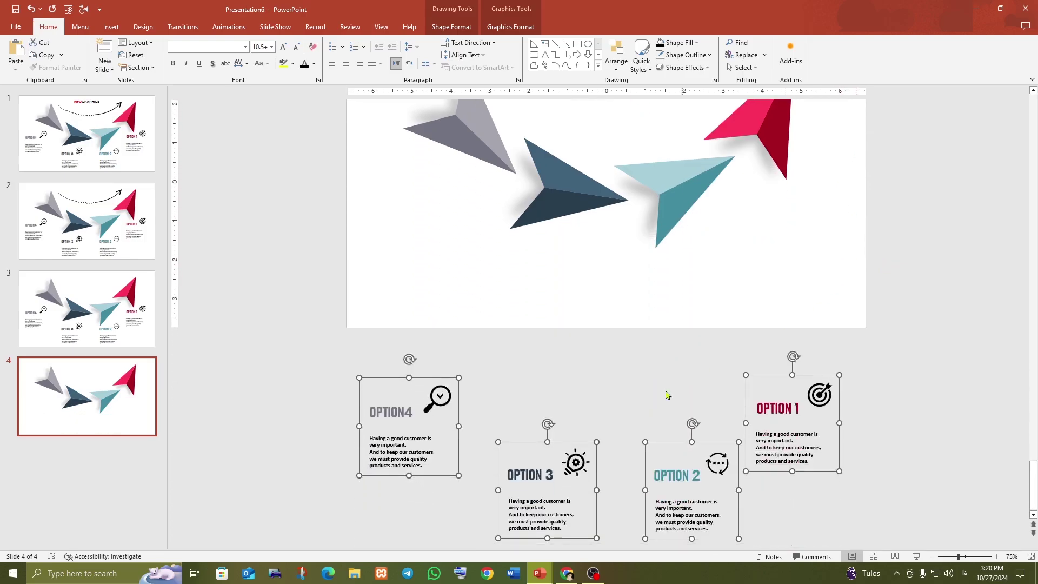
scroll(628, 368, up, 1)
click(628, 368)
Rotate the OPTION4 and OPTION 3 groups together, then the OPTION 2 and OPTION 1 groups, at steep angles
click(425, 457)
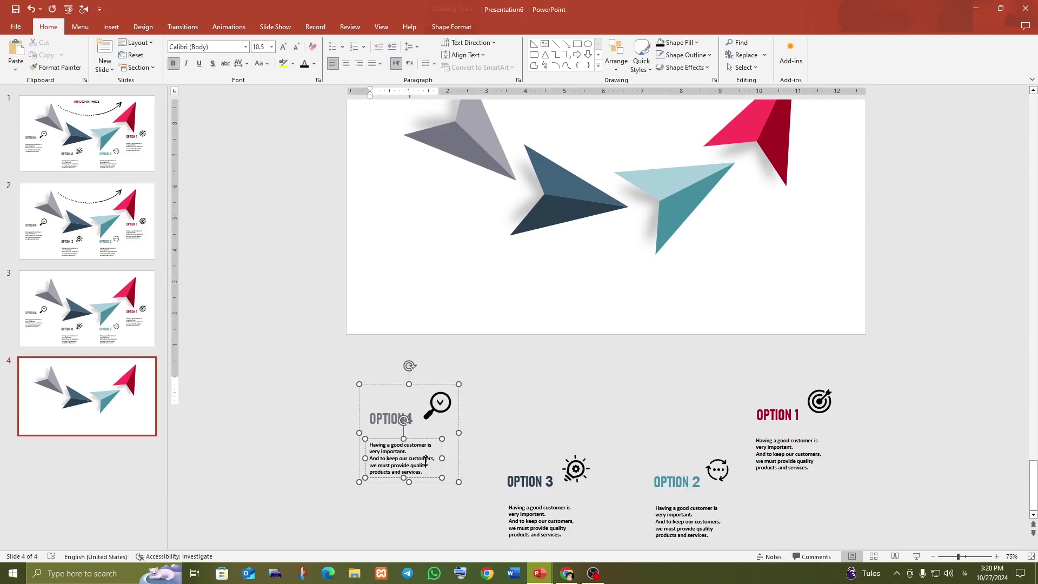
click(425, 457)
shift+click(564, 516)
mouse_move(548, 431)
mouse_down()
mouse_move(422, 464)
mouse_move(465, 531)
mouse_up()
click(717, 506)
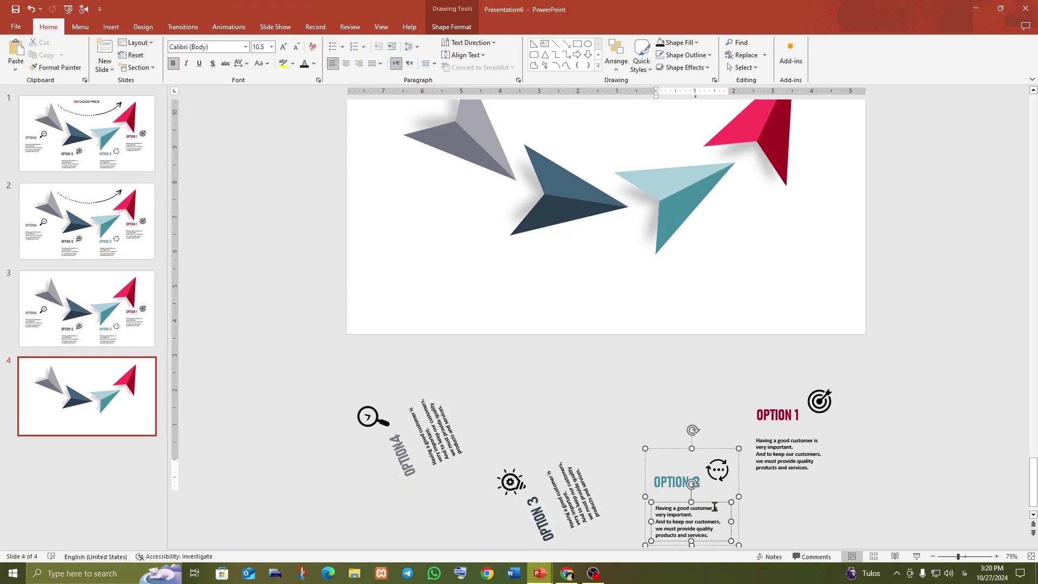
shift+click(769, 452)
mouse_move(693, 428)
mouse_down()
mouse_move(827, 521)
mouse_move(800, 541)
mouse_up()
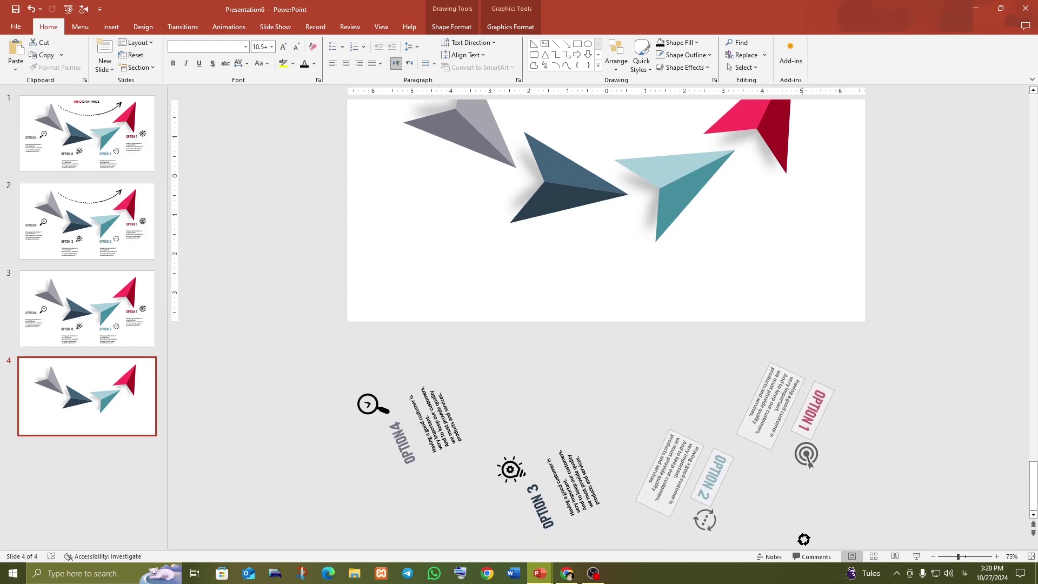
drag(803, 540, 802, 540)
click(304, 495)
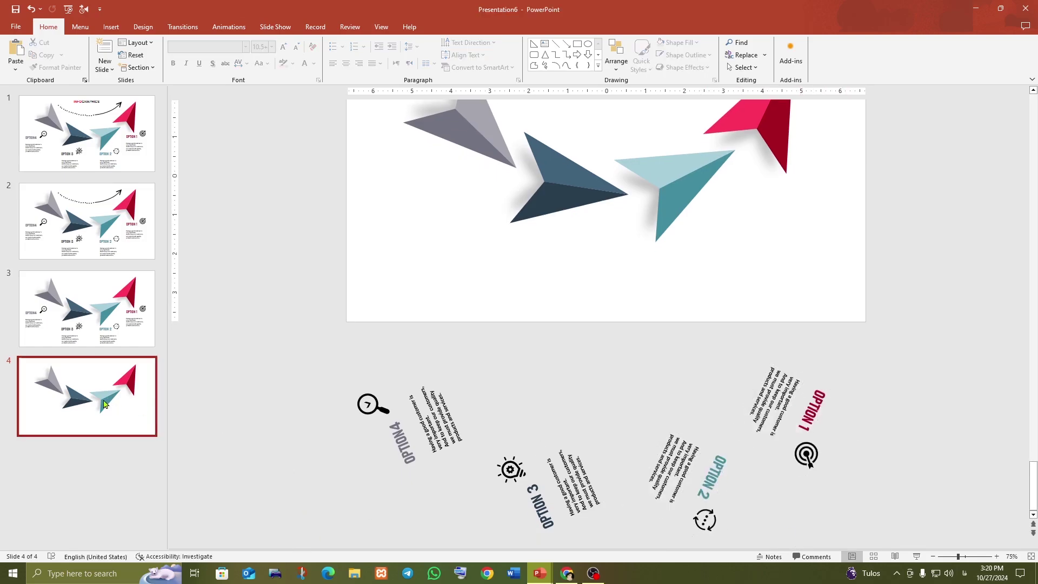
Duplicate slide 4 as slide 5, then move its grey paper plane off-slide upper left, pointing down
right_click(104, 404)
click(132, 292)
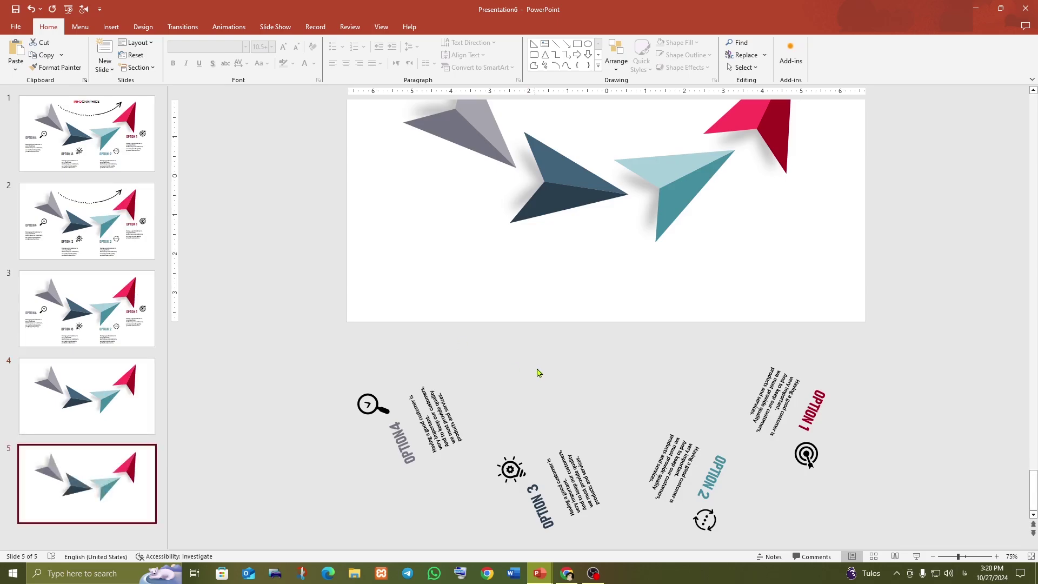
scroll(538, 371, up, 2)
scroll(537, 370, up, 2)
scroll(537, 368, up, 1)
scroll(538, 368, up, 1)
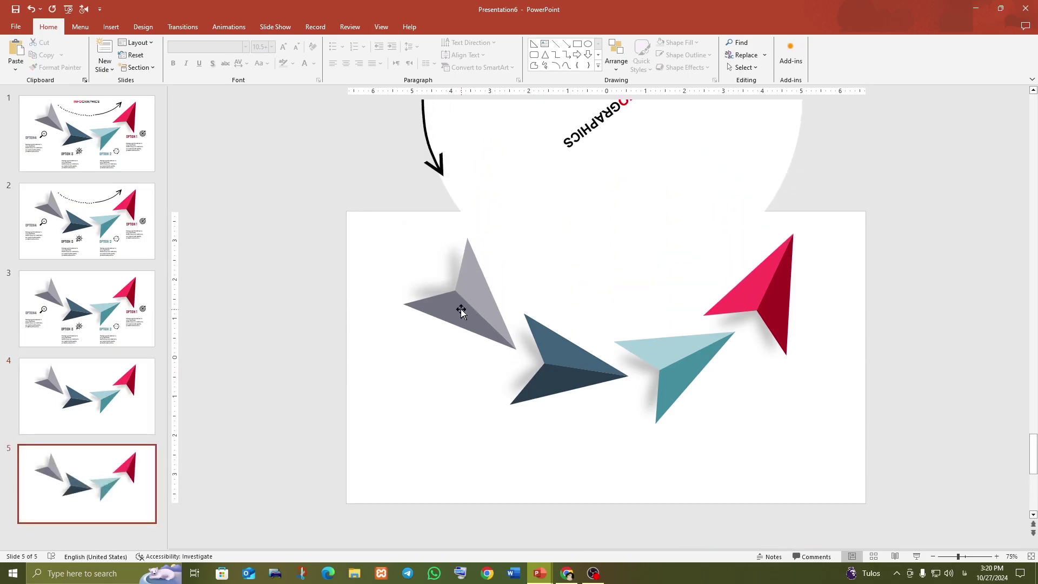
click(469, 308)
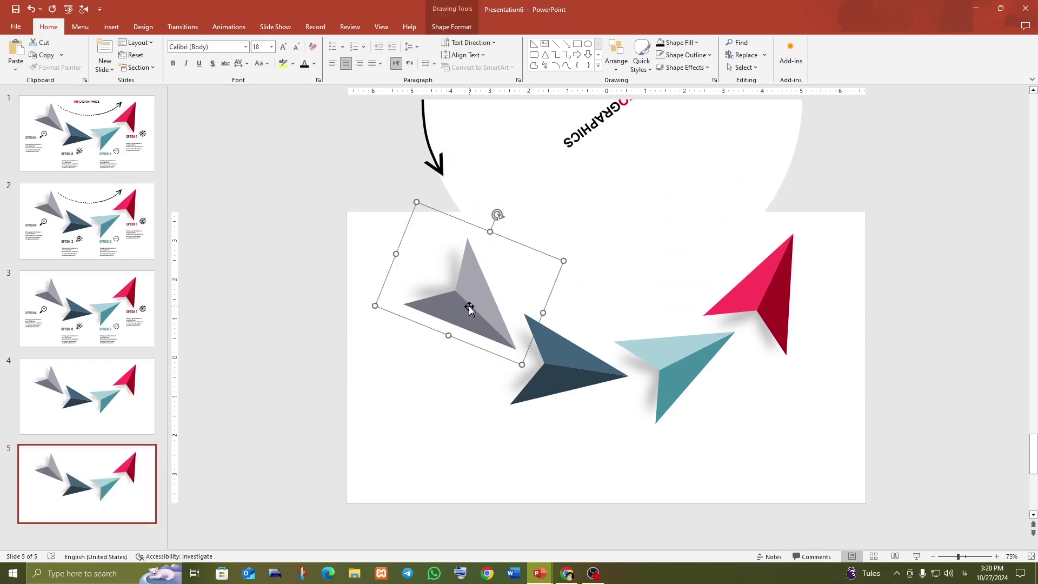
drag(474, 309, 281, 209)
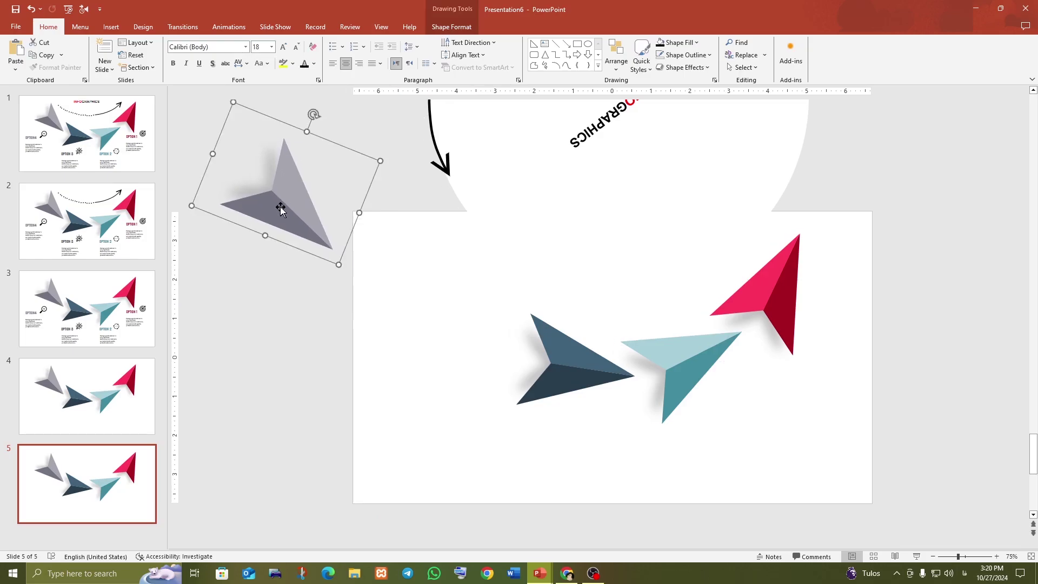
drag(314, 115, 351, 156)
drag(274, 204, 273, 183)
click(235, 428)
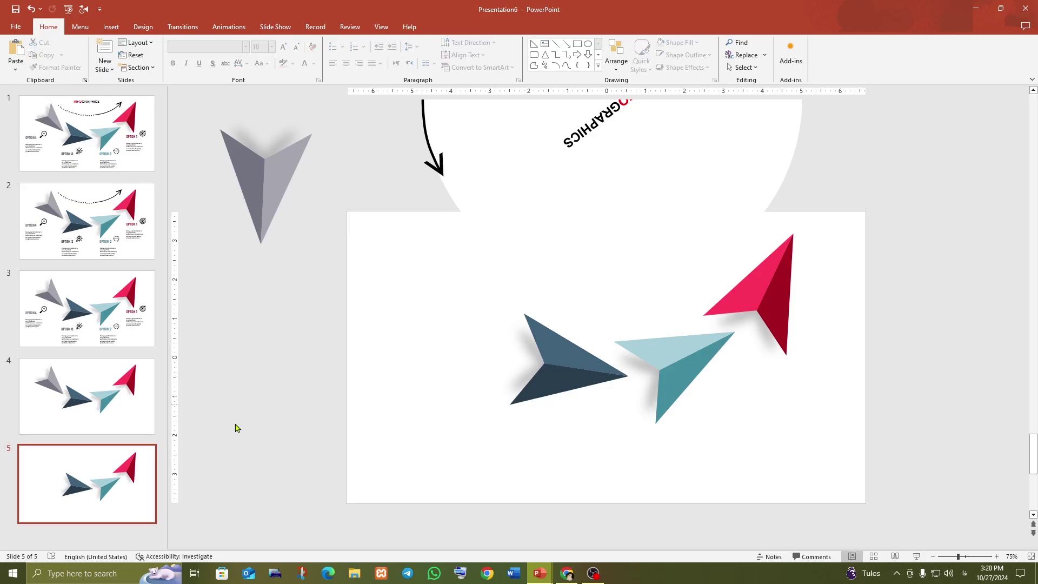
Duplicate slide 5, then move the dark blue plane off-slide beneath the grey plane, pointing down
right_click(87, 475)
click(114, 360)
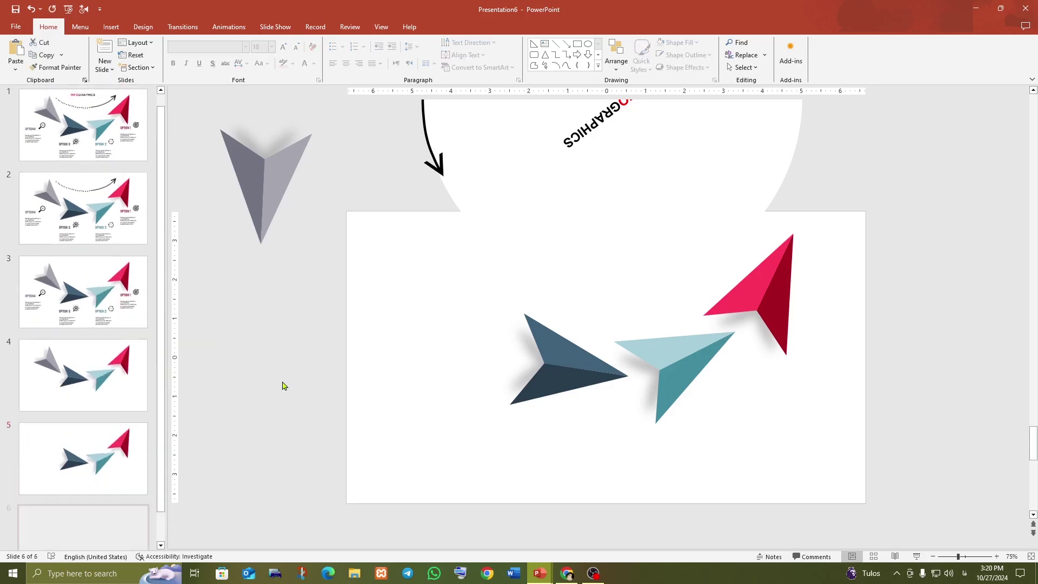
drag(551, 379, 279, 309)
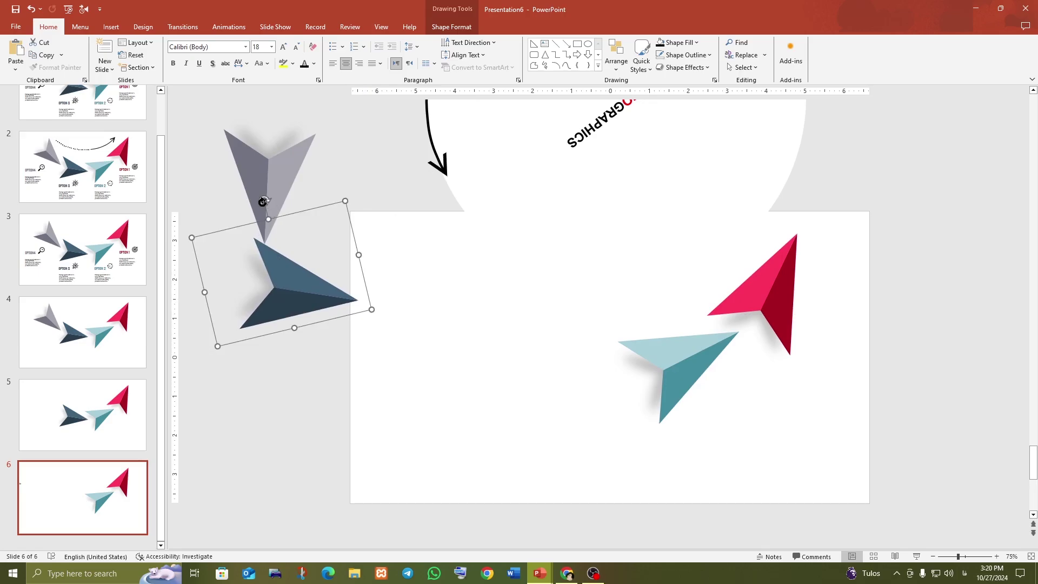
drag(263, 202, 321, 255)
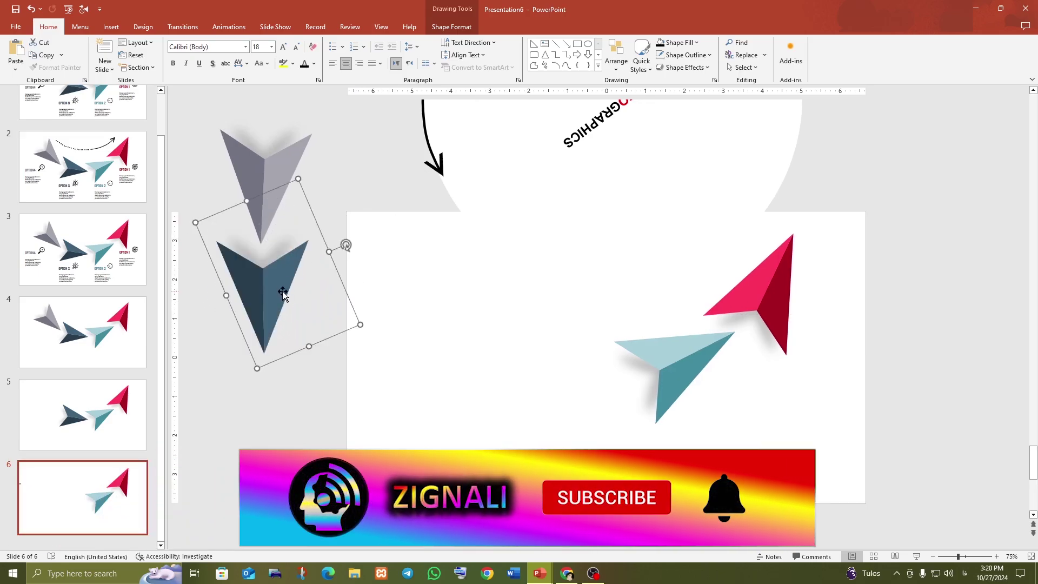
drag(283, 293, 285, 218)
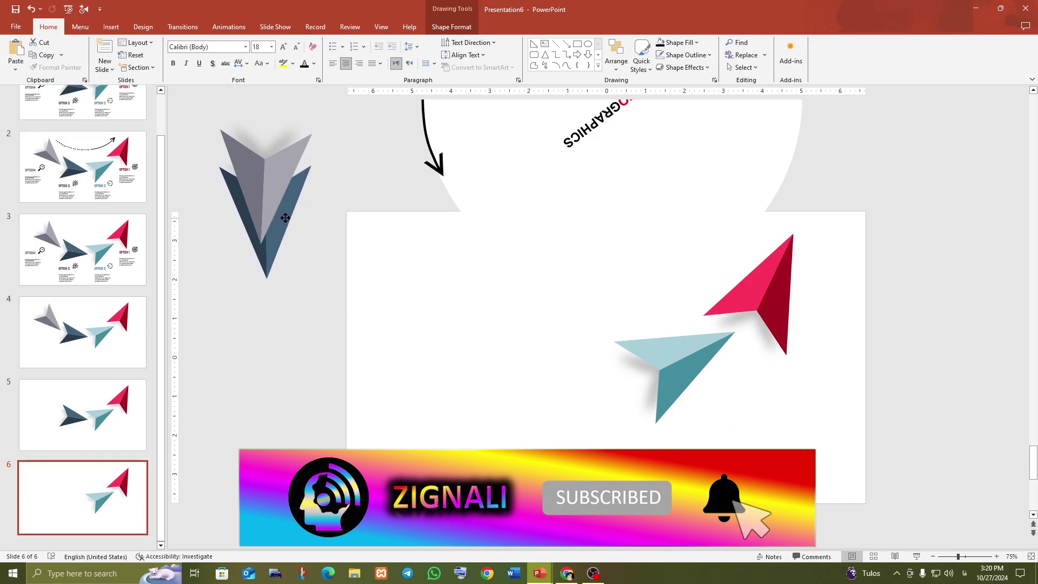
drag(286, 218, 282, 220)
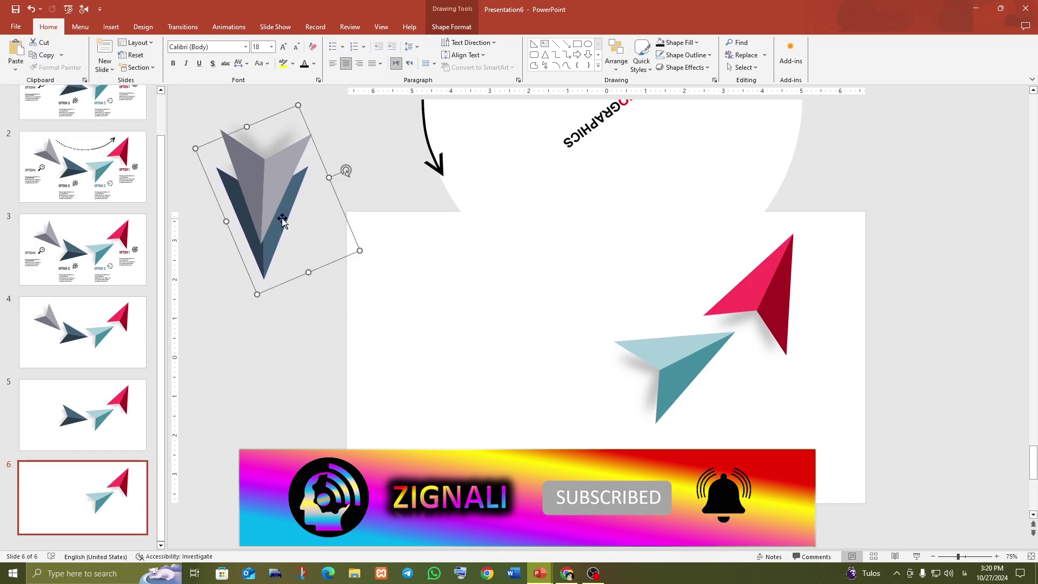
Duplicate slide 6, then tuck the teal plane off-slide under the dark blue one, pointing down
right_click(97, 495)
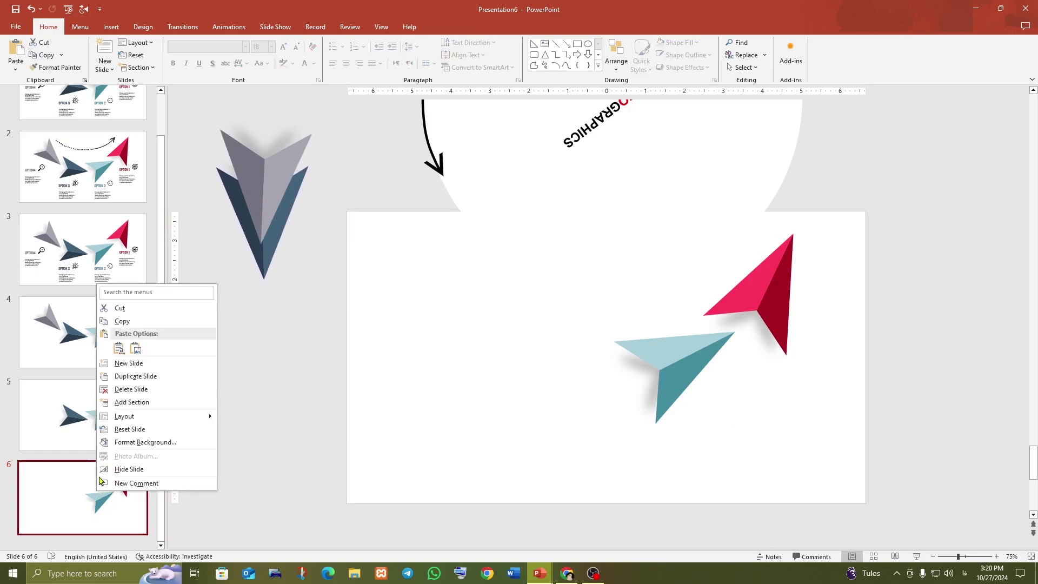
click(119, 378)
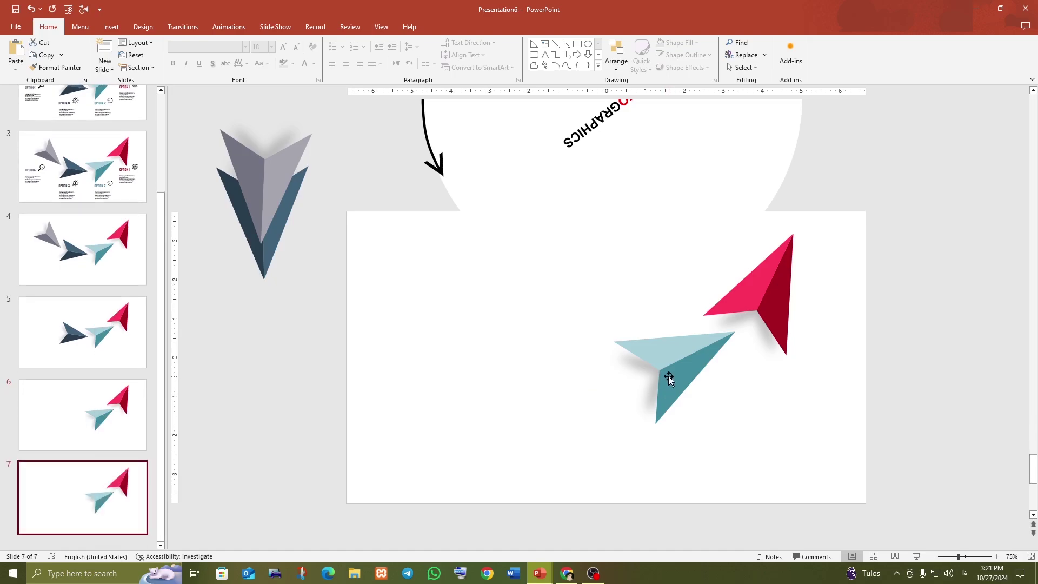
drag(672, 379, 290, 384)
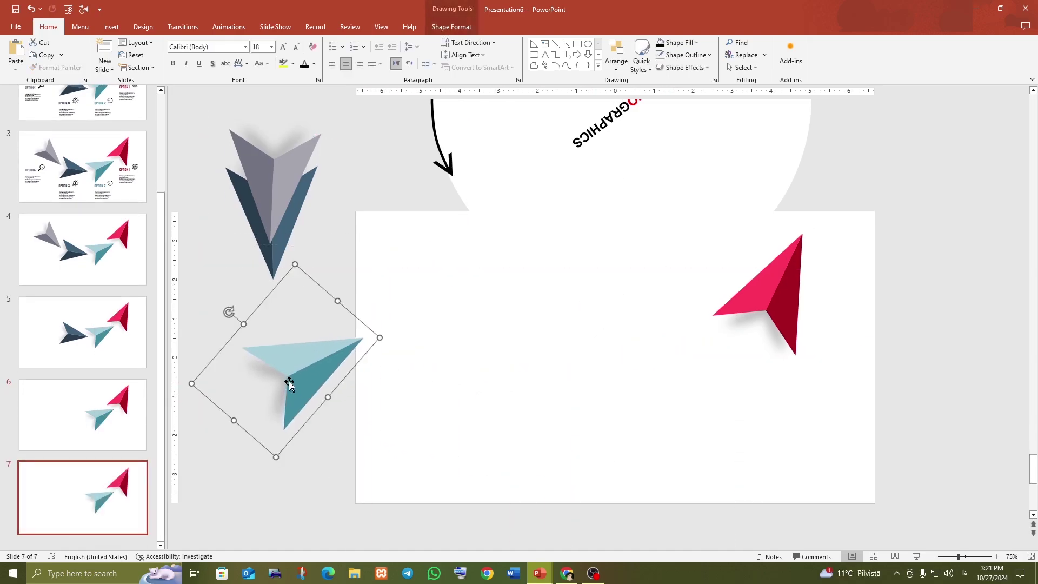
drag(230, 312, 336, 335)
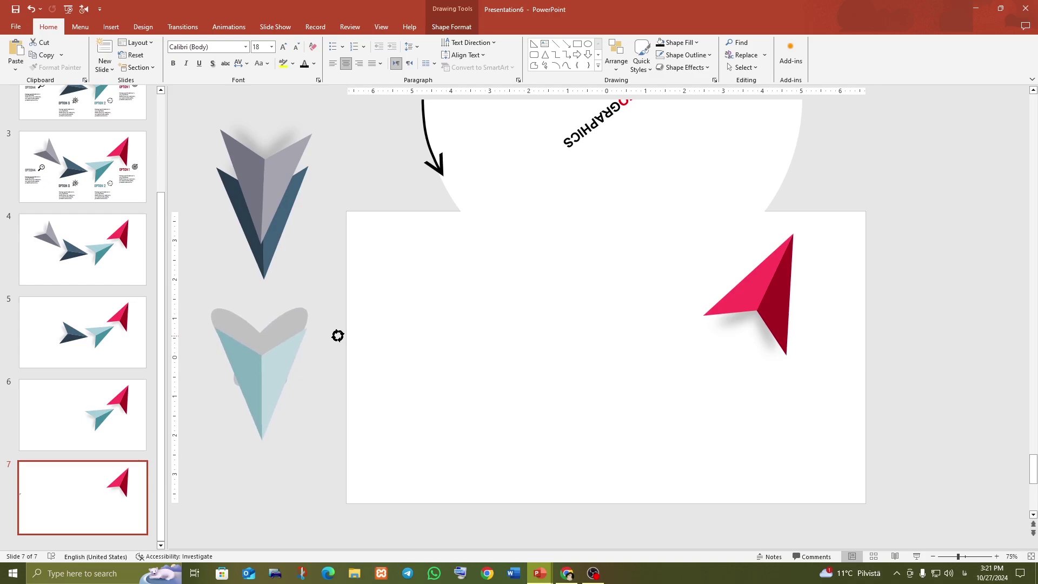
drag(274, 378, 268, 305)
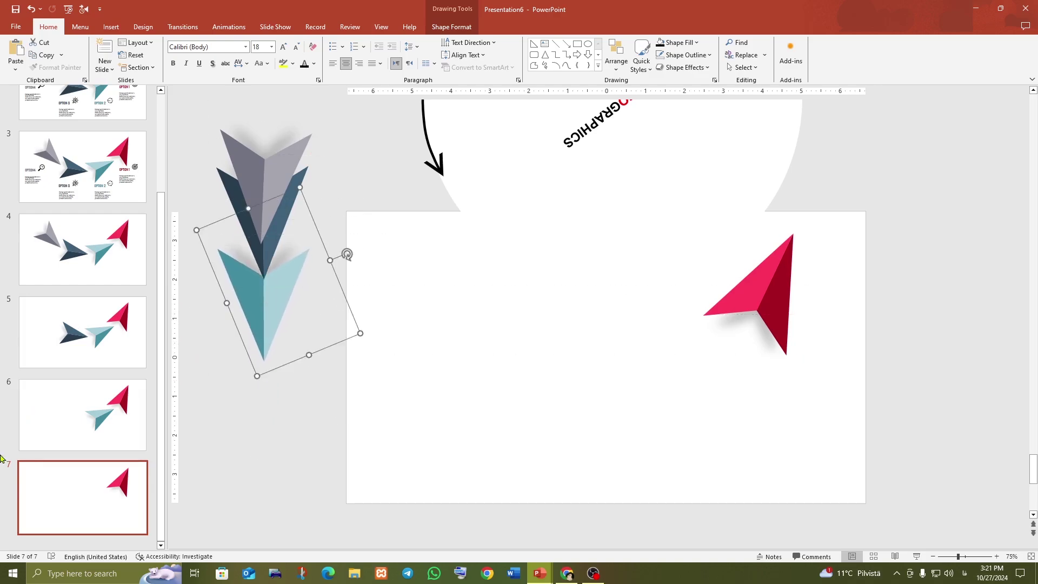
Duplicate slide 7, then stack the pink plane under the teal plane, pointing straight down
right_click(83, 503)
click(116, 396)
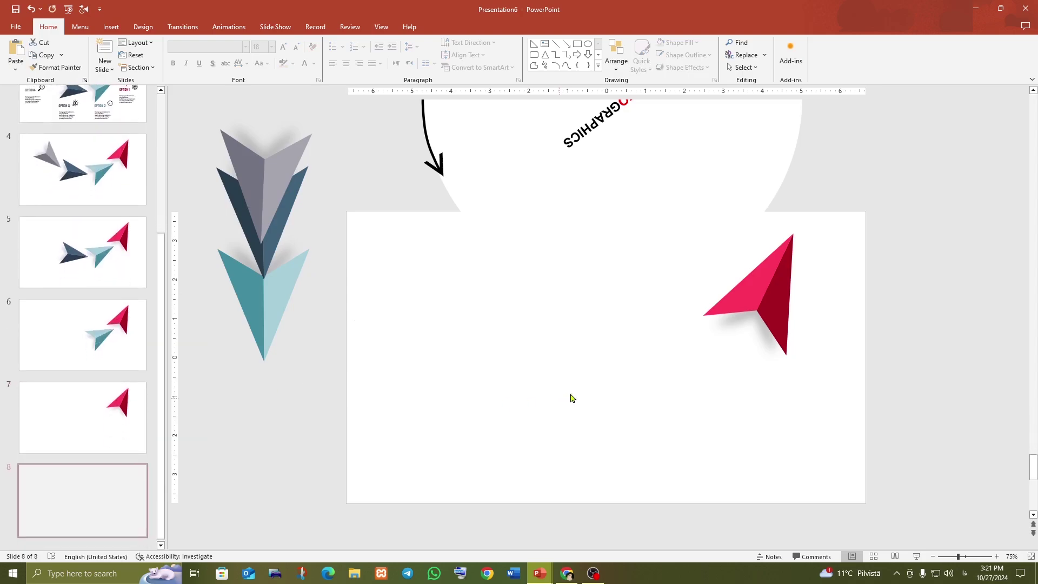
drag(766, 298, 283, 383)
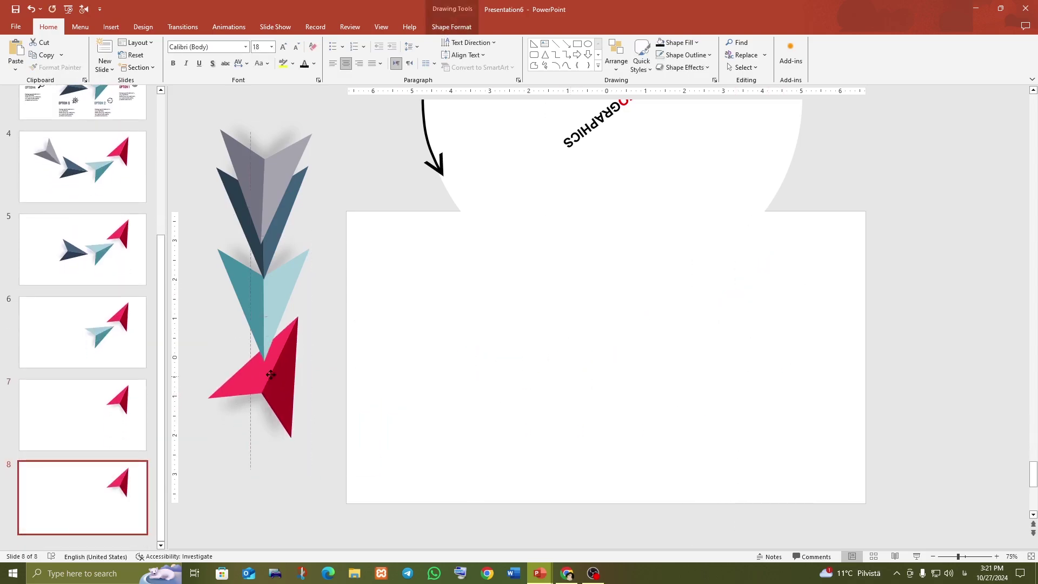
drag(195, 372, 323, 341)
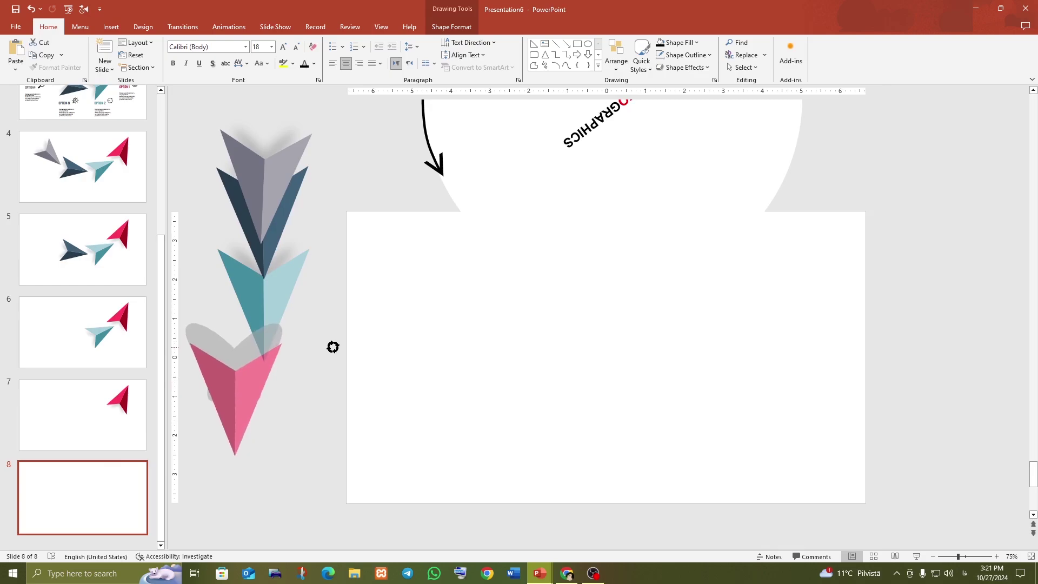
drag(333, 346, 336, 347)
drag(277, 373, 267, 337)
click(302, 414)
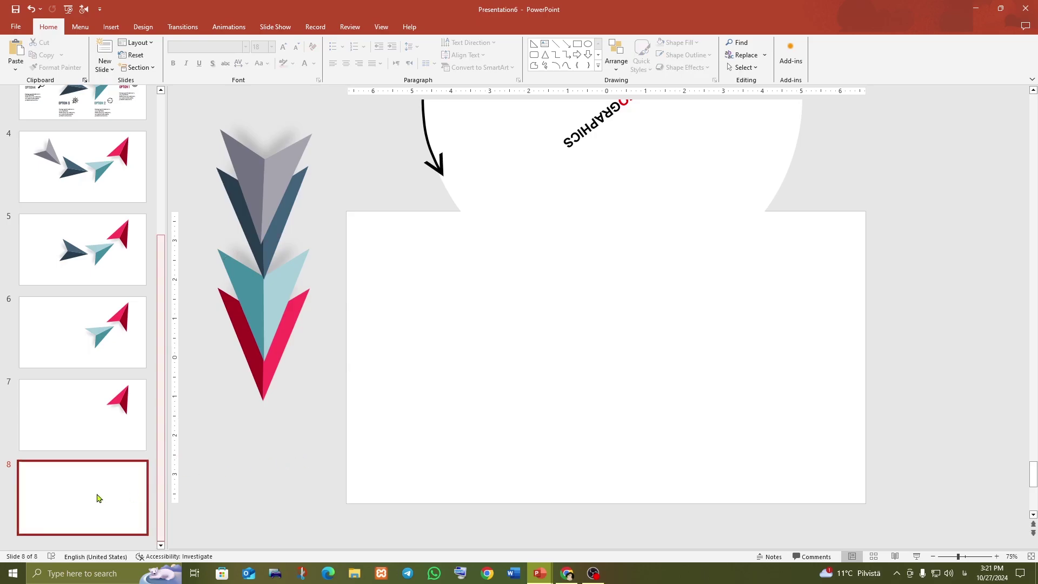
Drag the empty slide to first place, then the pink-only and teal-and-pink slides to second and third
drag(99, 498, 109, 239)
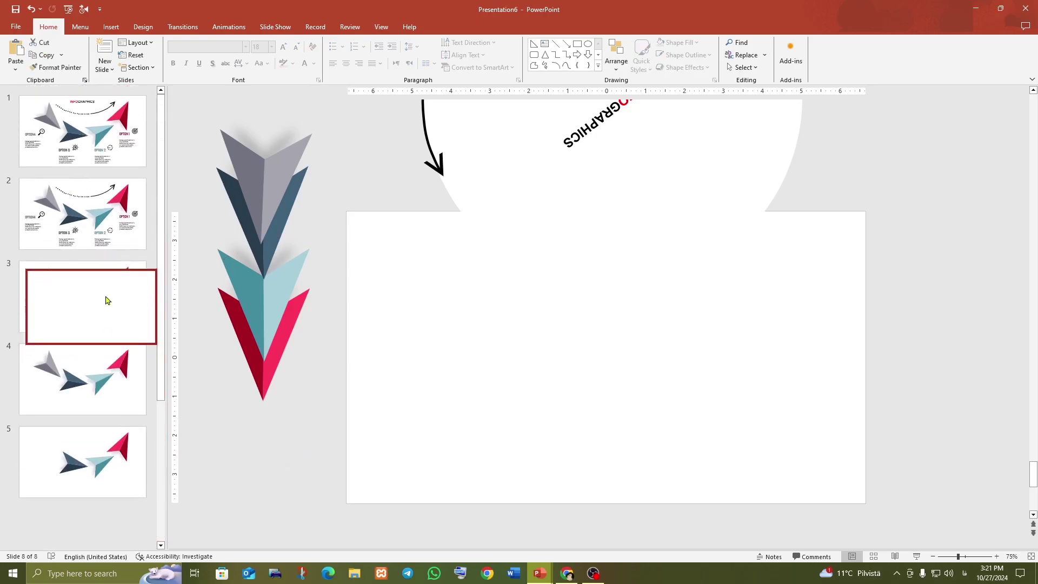
drag(108, 233, 96, 115)
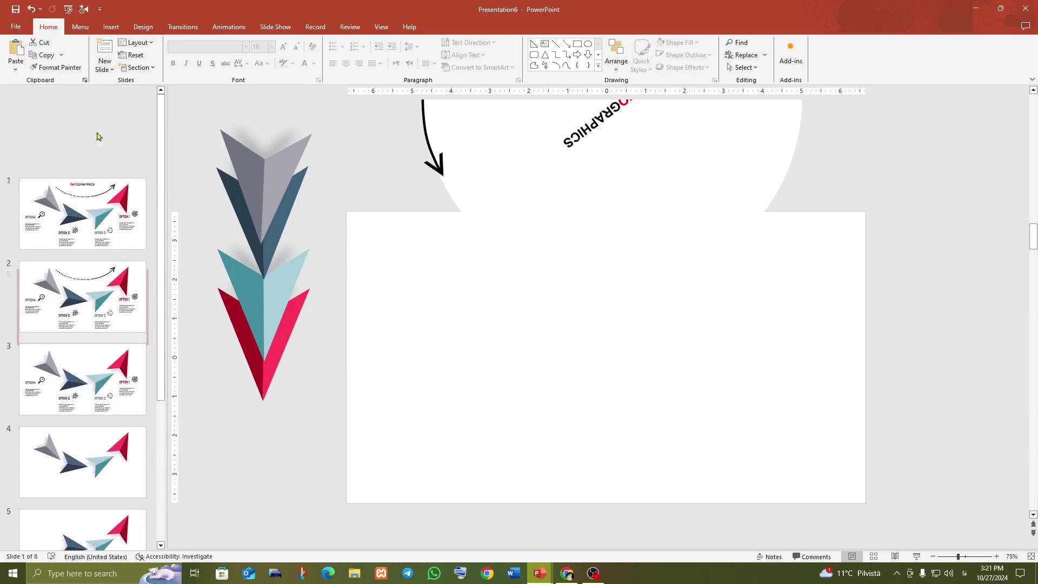
mouse_move(86, 458)
mouse_down()
mouse_move(106, 174)
mouse_move(88, 223)
mouse_up()
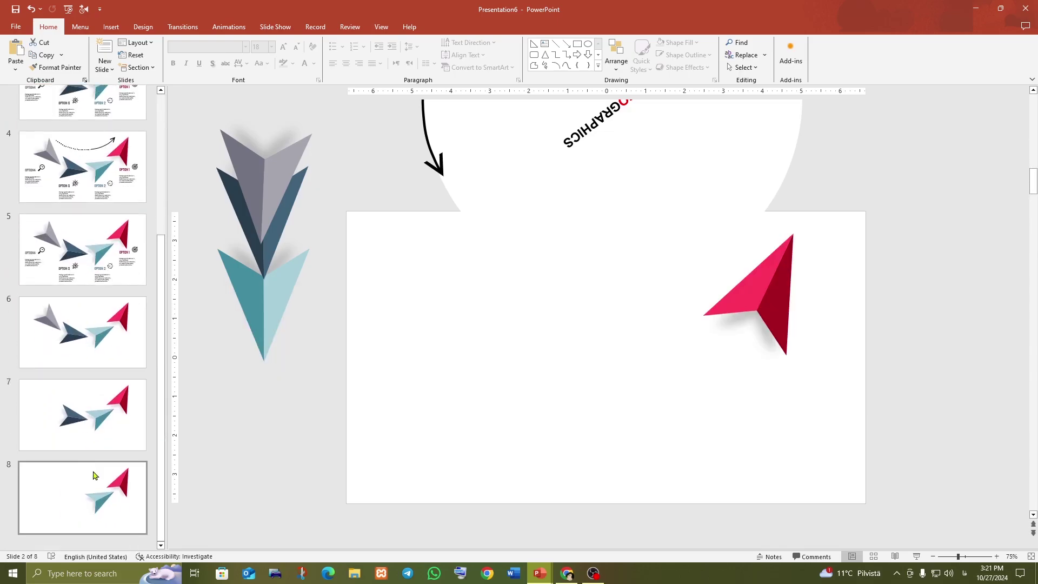
mouse_move(93, 475)
mouse_down()
mouse_move(69, 196)
mouse_move(96, 276)
mouse_up()
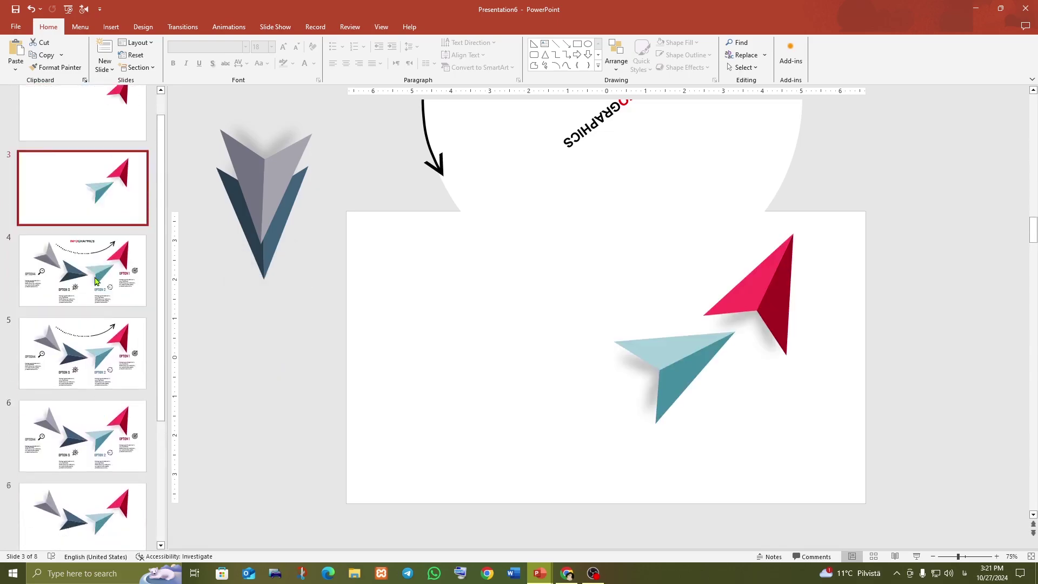
Move the three-plane slide to fourth place and the remaining infographic slides up, then return to slide 1
scroll(105, 445, down, 2)
drag(105, 445, 111, 325)
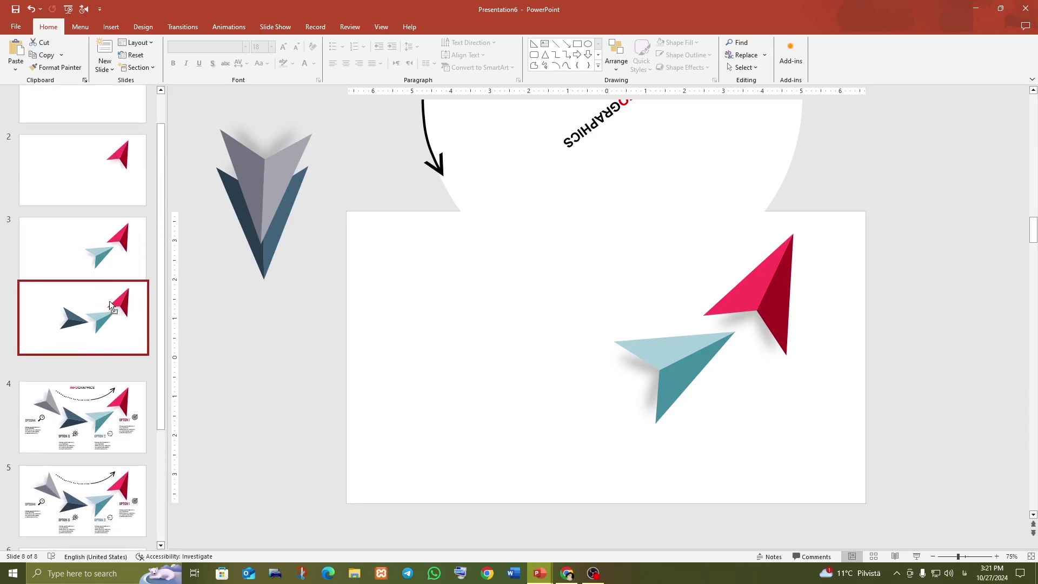
scroll(111, 325, down, 3)
drag(86, 497, 85, 250)
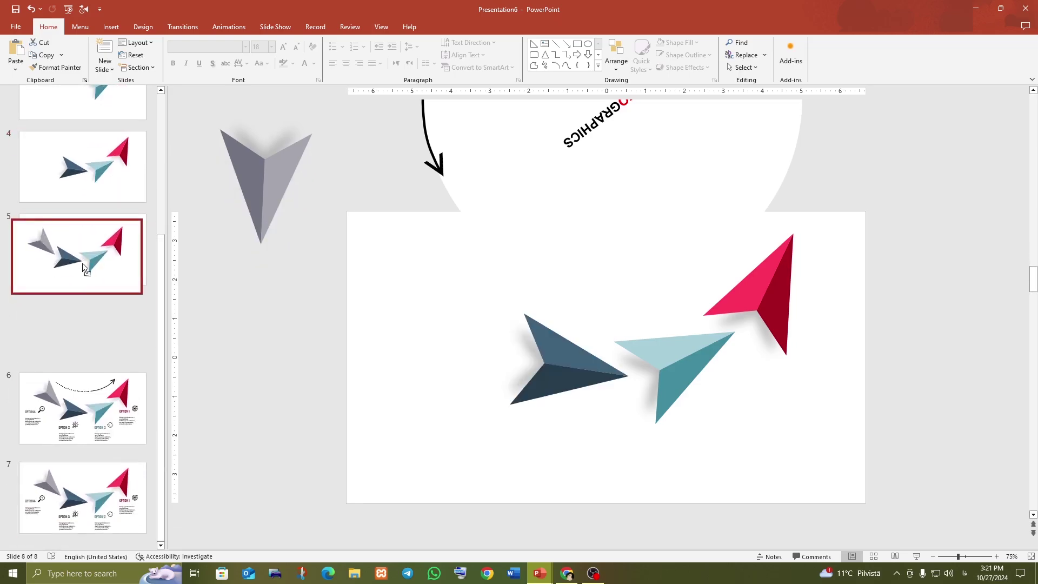
drag(87, 497, 106, 339)
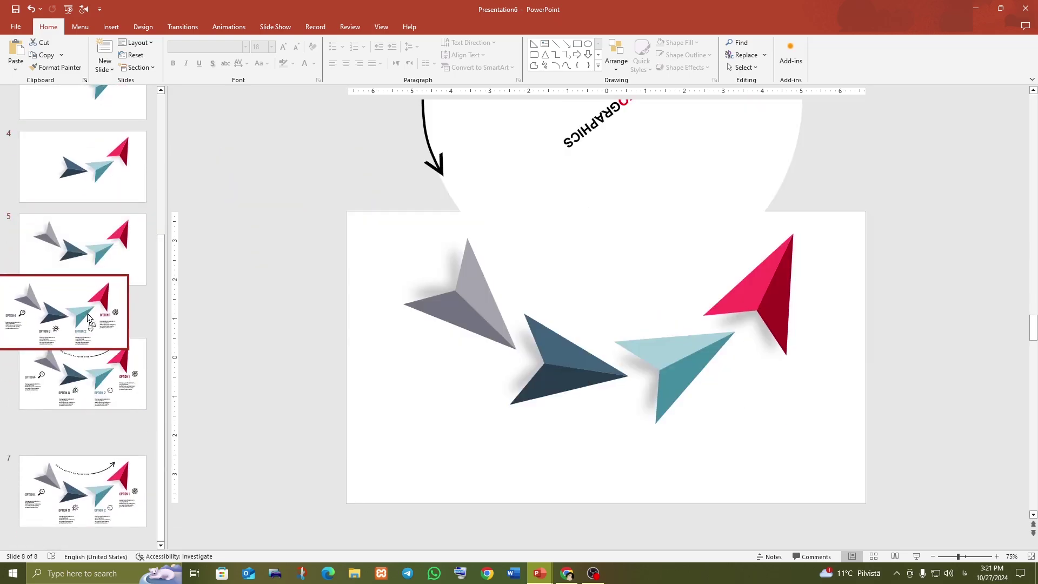
click(87, 414)
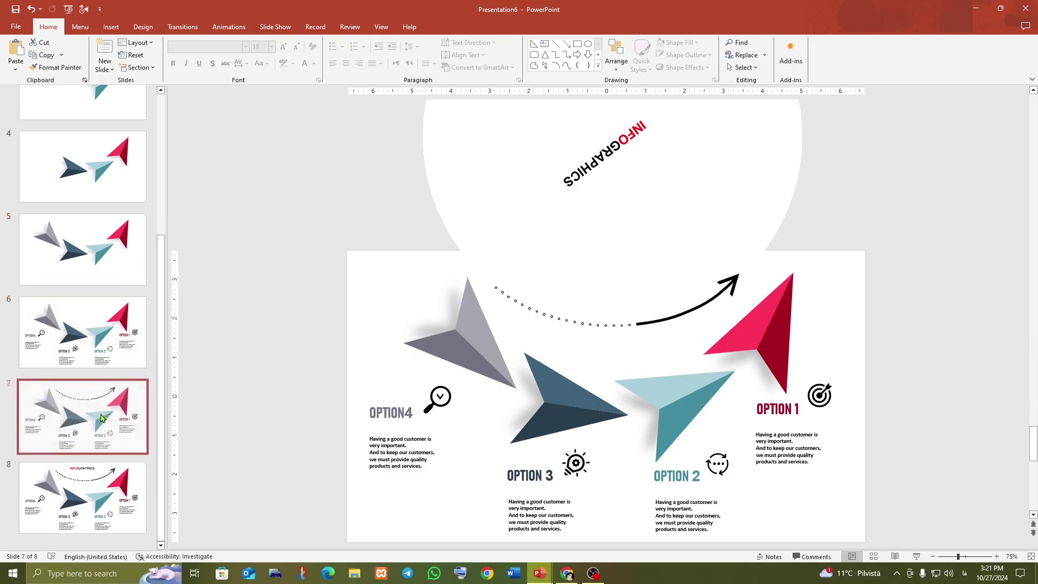
scroll(89, 303, up, 5)
click(82, 129)
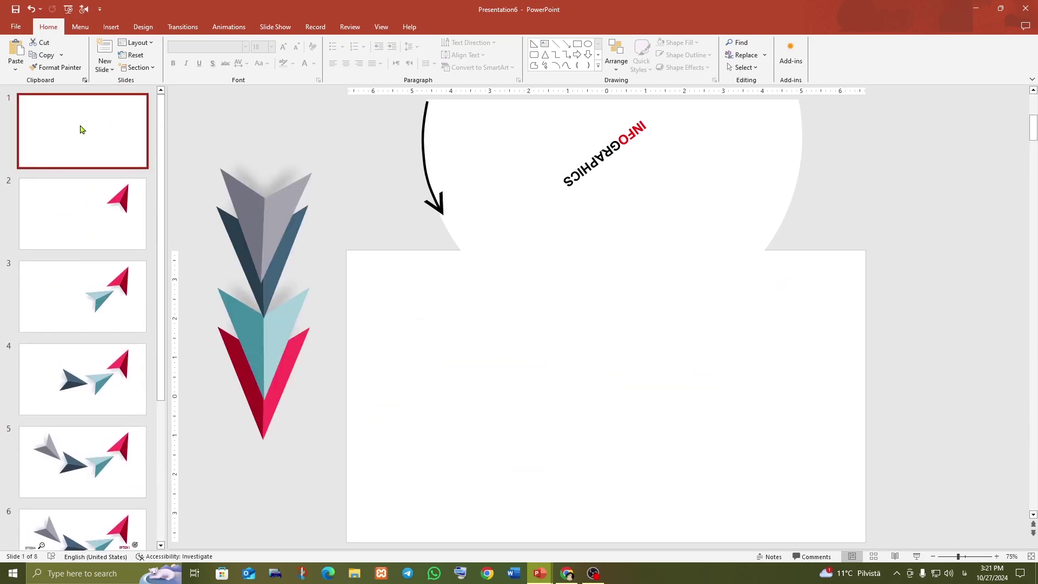
Apply Morph to slide 1, use Apply To All, and run the slide show from the start
click(186, 29)
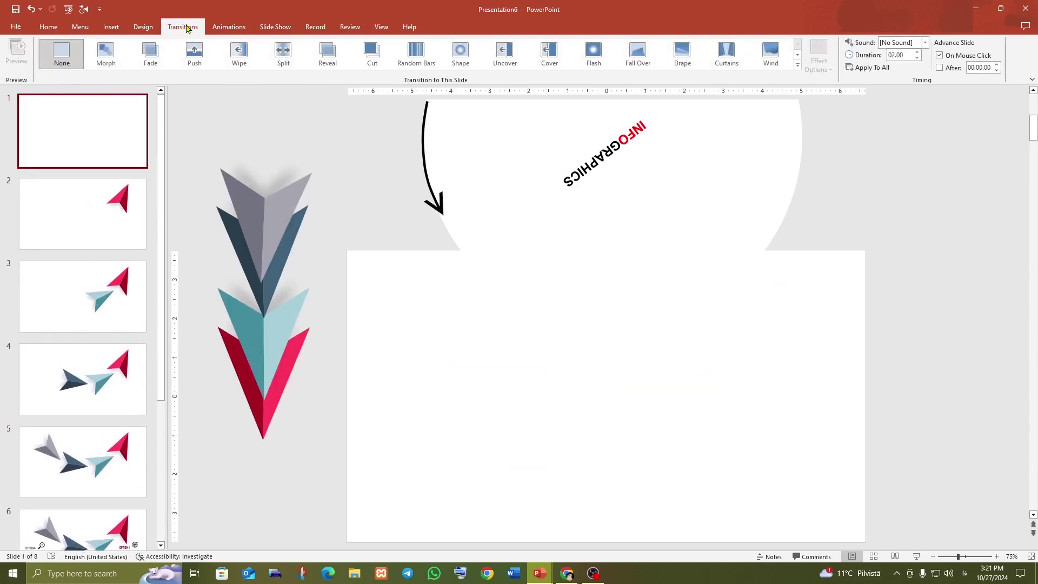
click(107, 59)
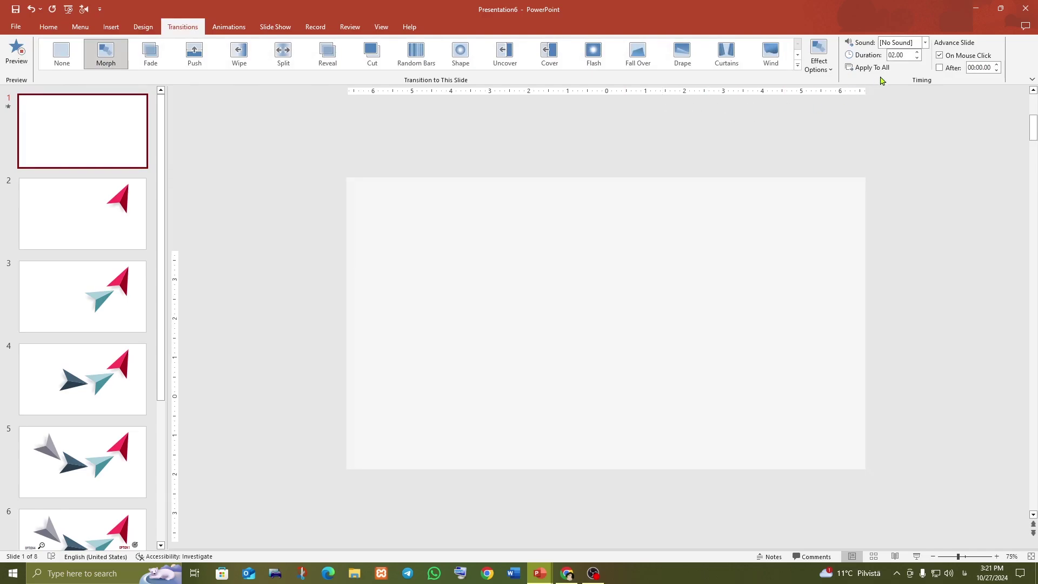
click(889, 70)
click(867, 70)
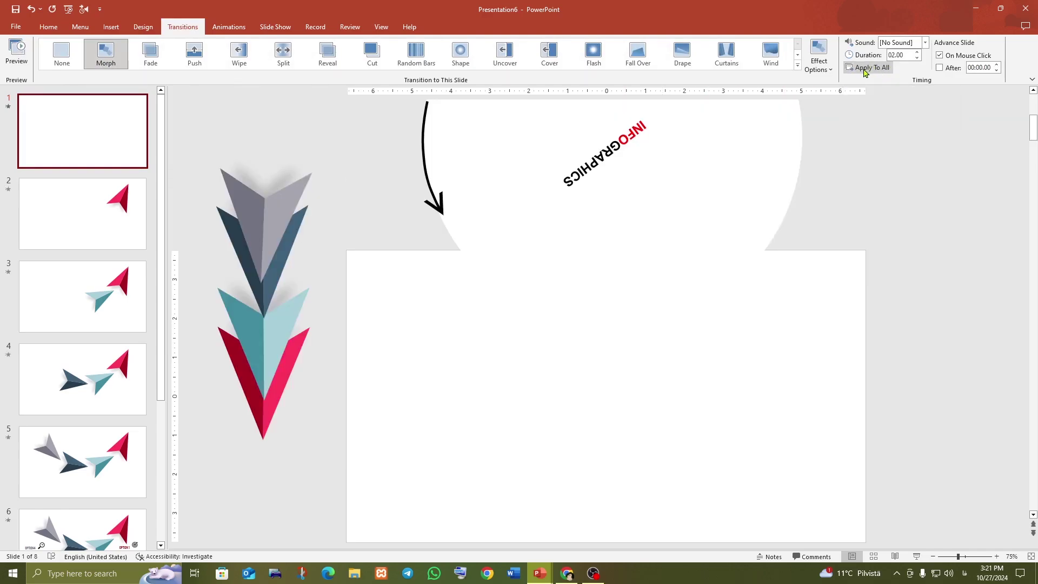
click(916, 558)
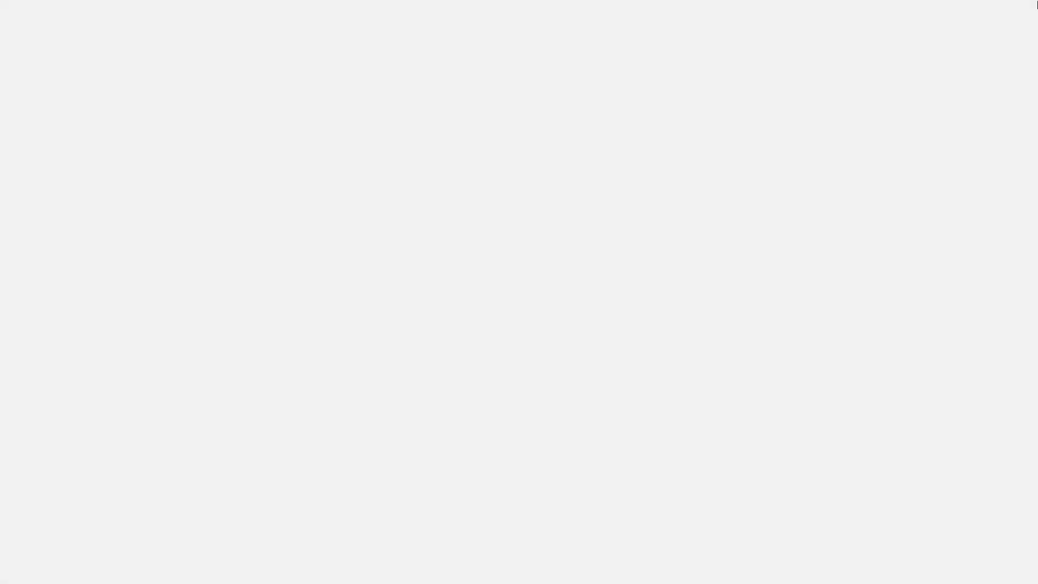